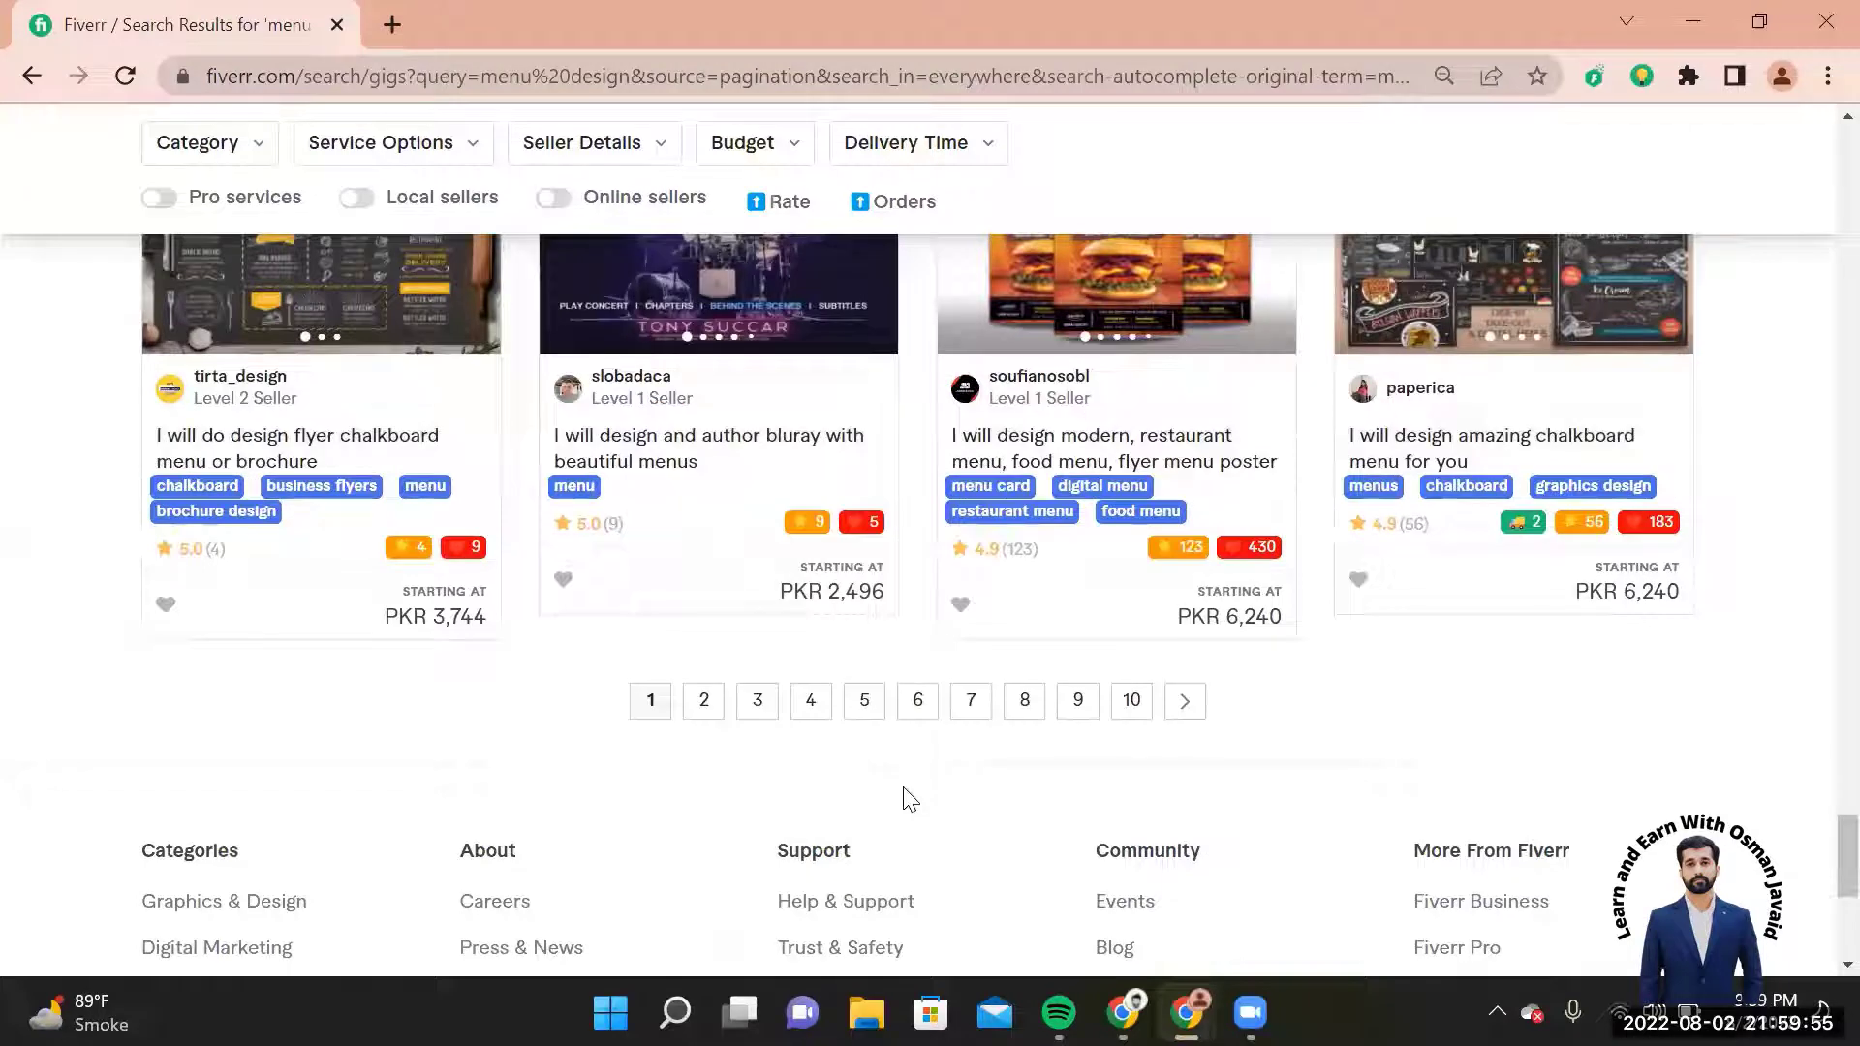
Step: Look through the Fiverr menu design gigs, examining their ratings, orders in queue and starting prices
scroll(909, 799, up, 5)
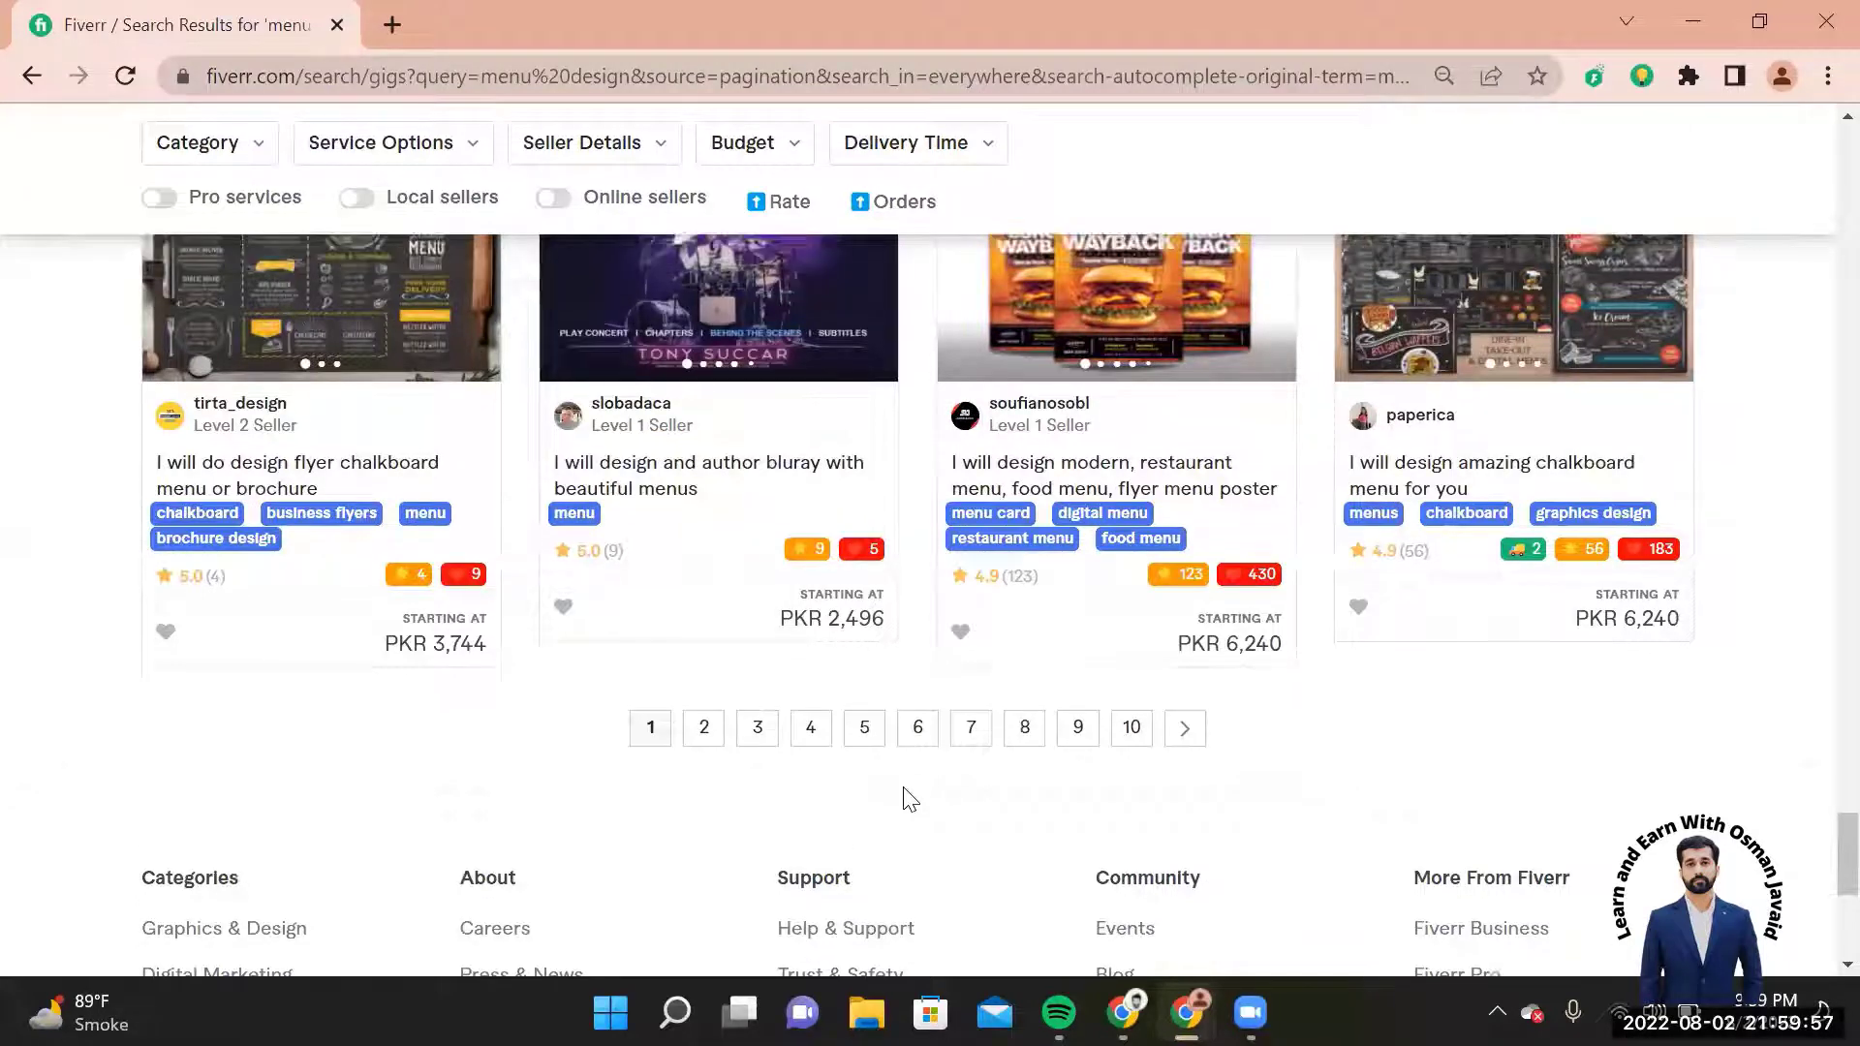
scroll(991, 656, up, 1)
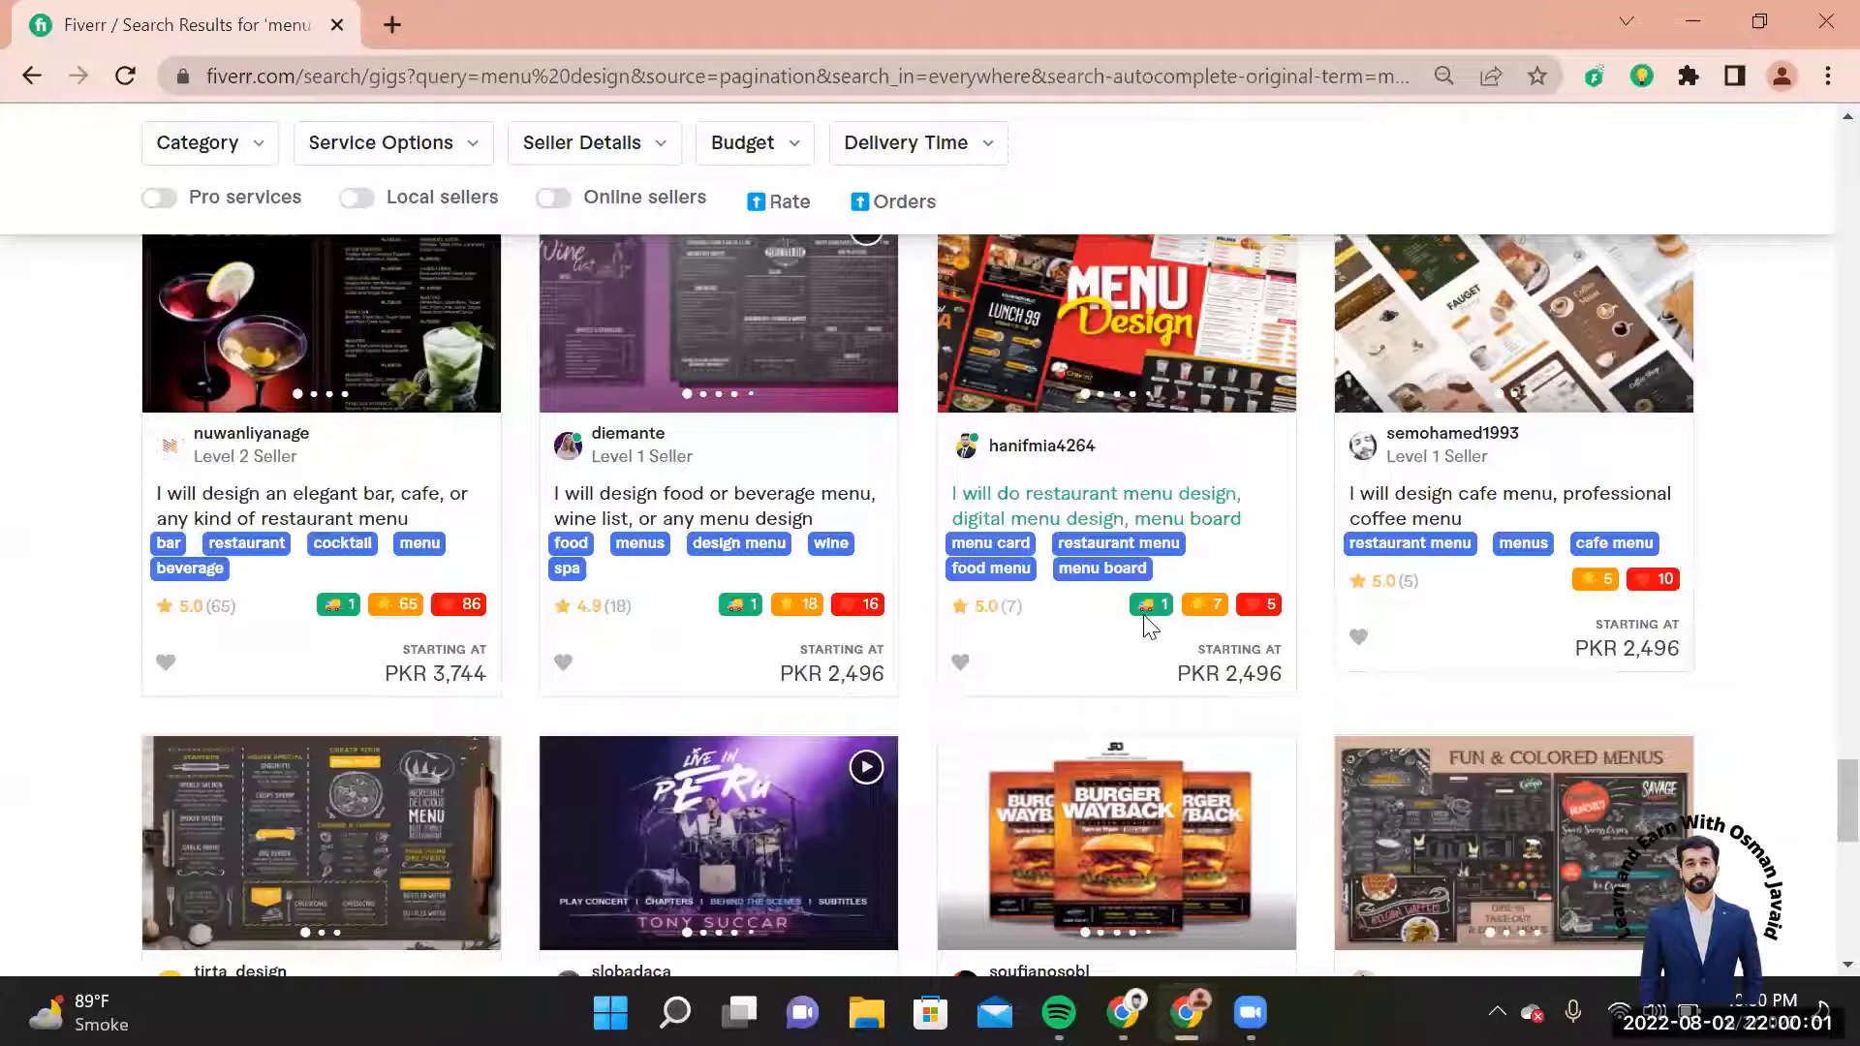
scroll(1147, 625, up, 7)
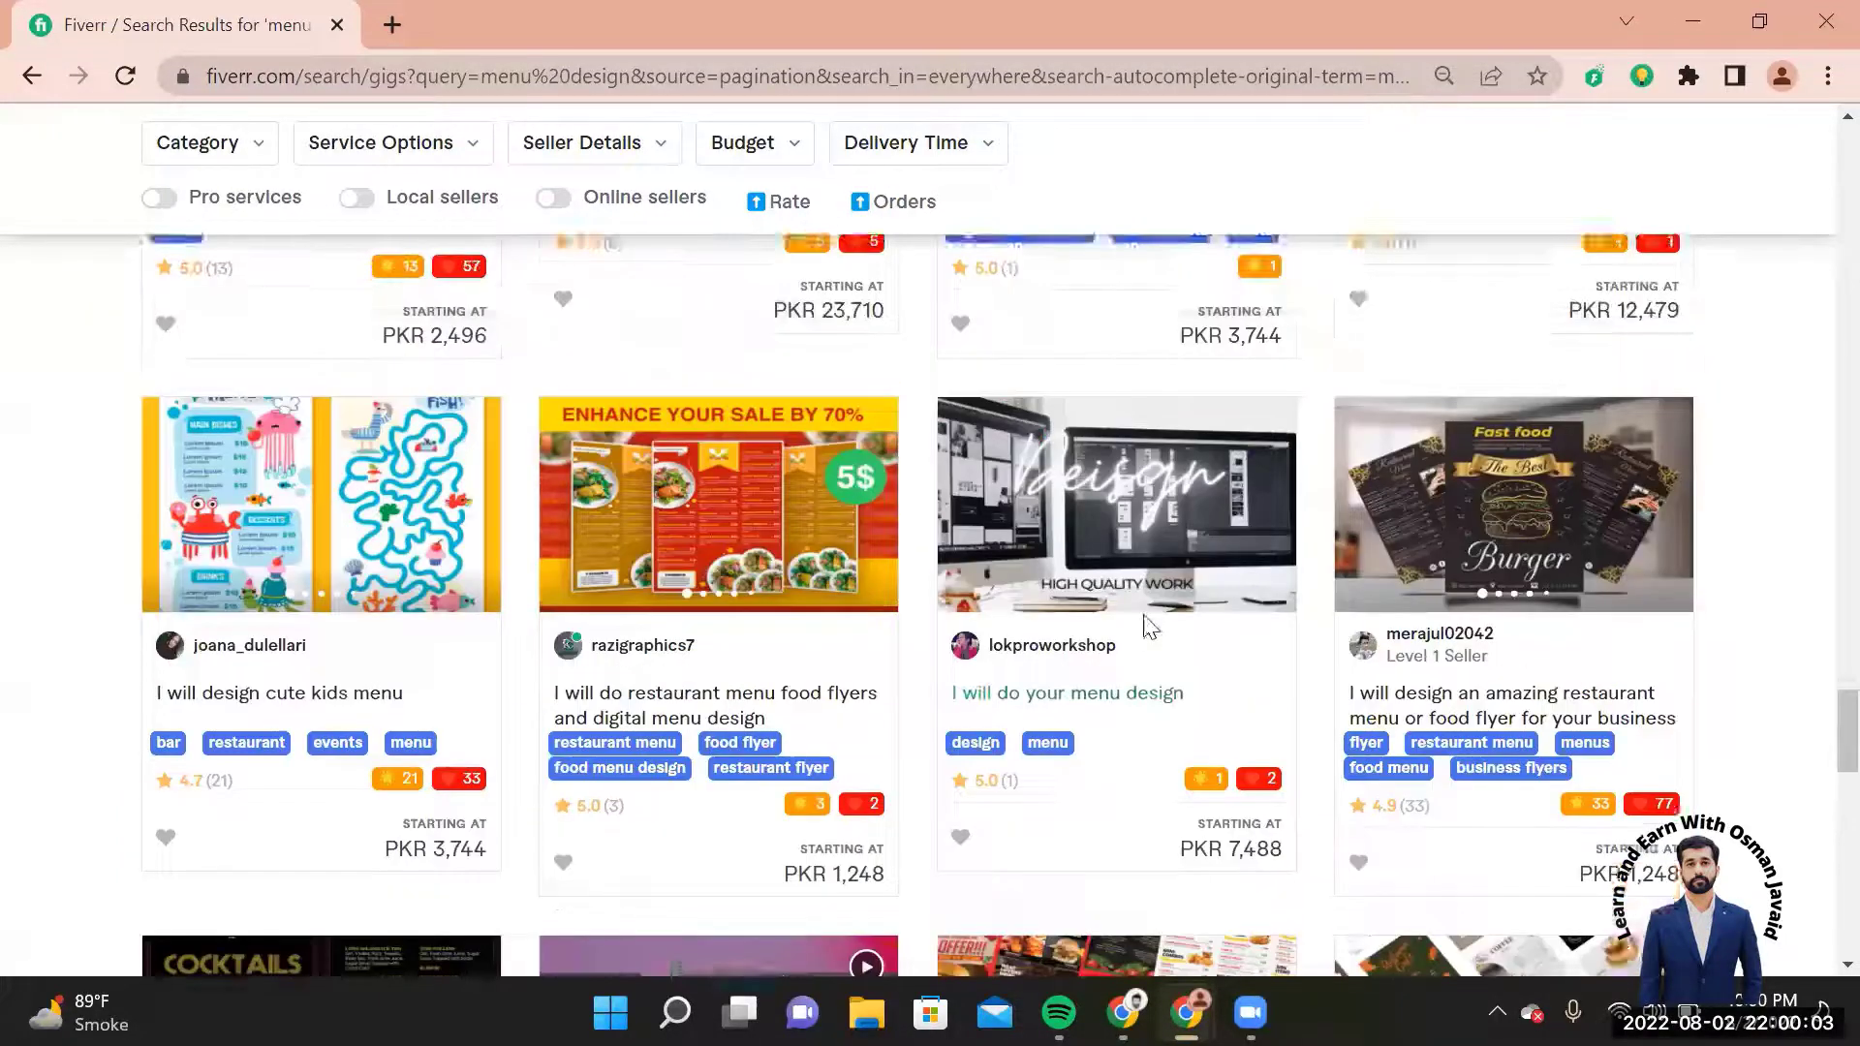
scroll(1147, 628, up, 5)
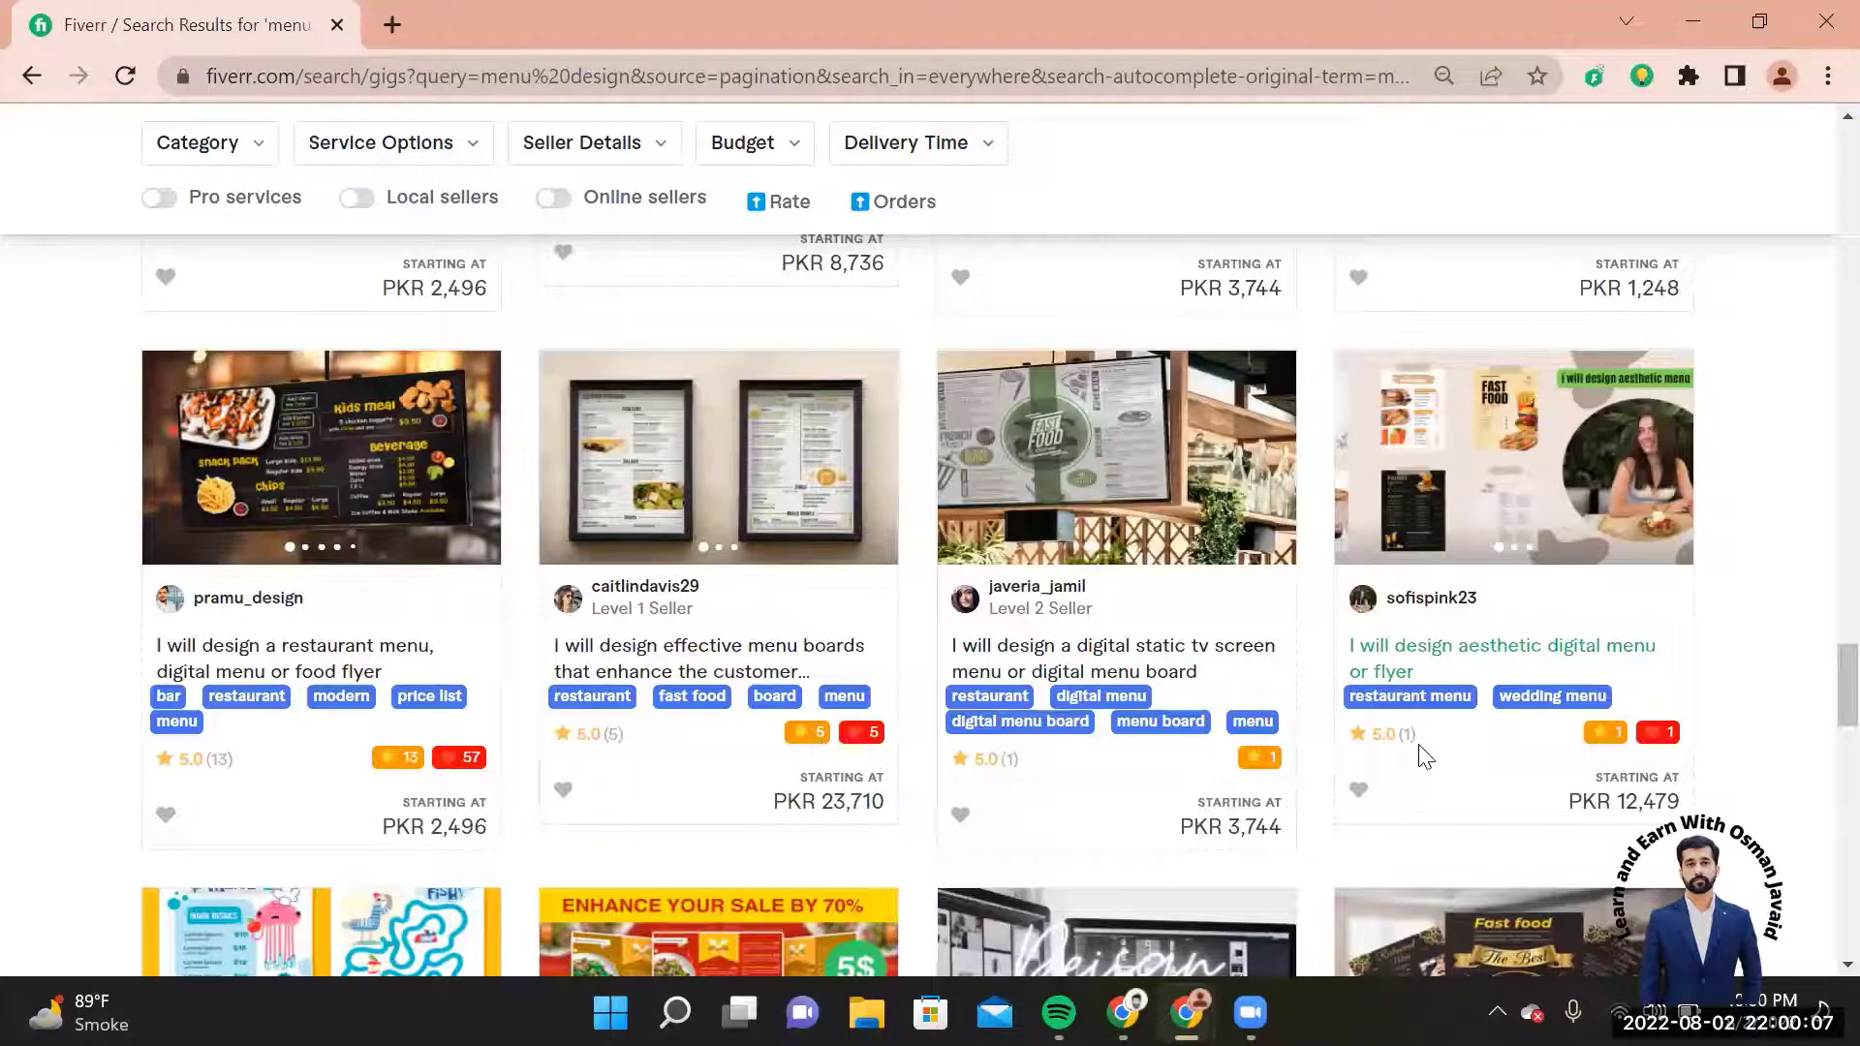
scroll(1424, 756, up, 3)
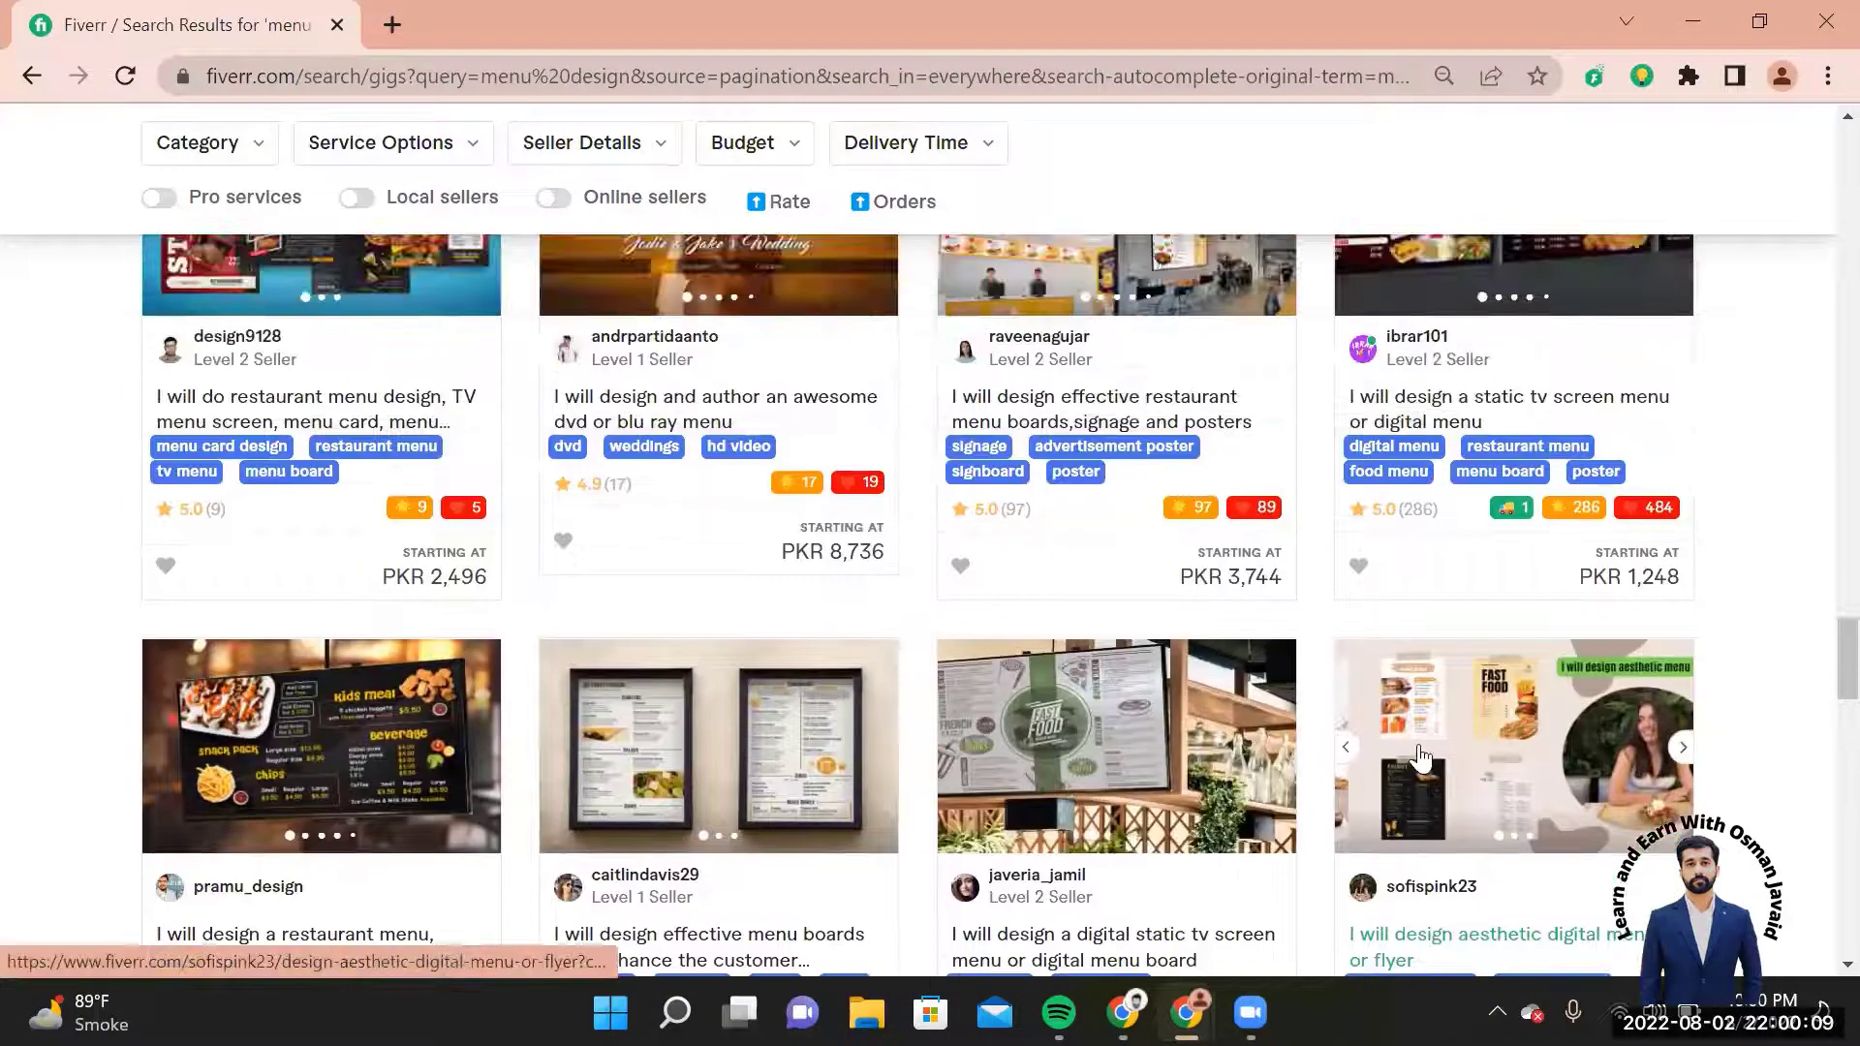
scroll(1422, 758, up, 5)
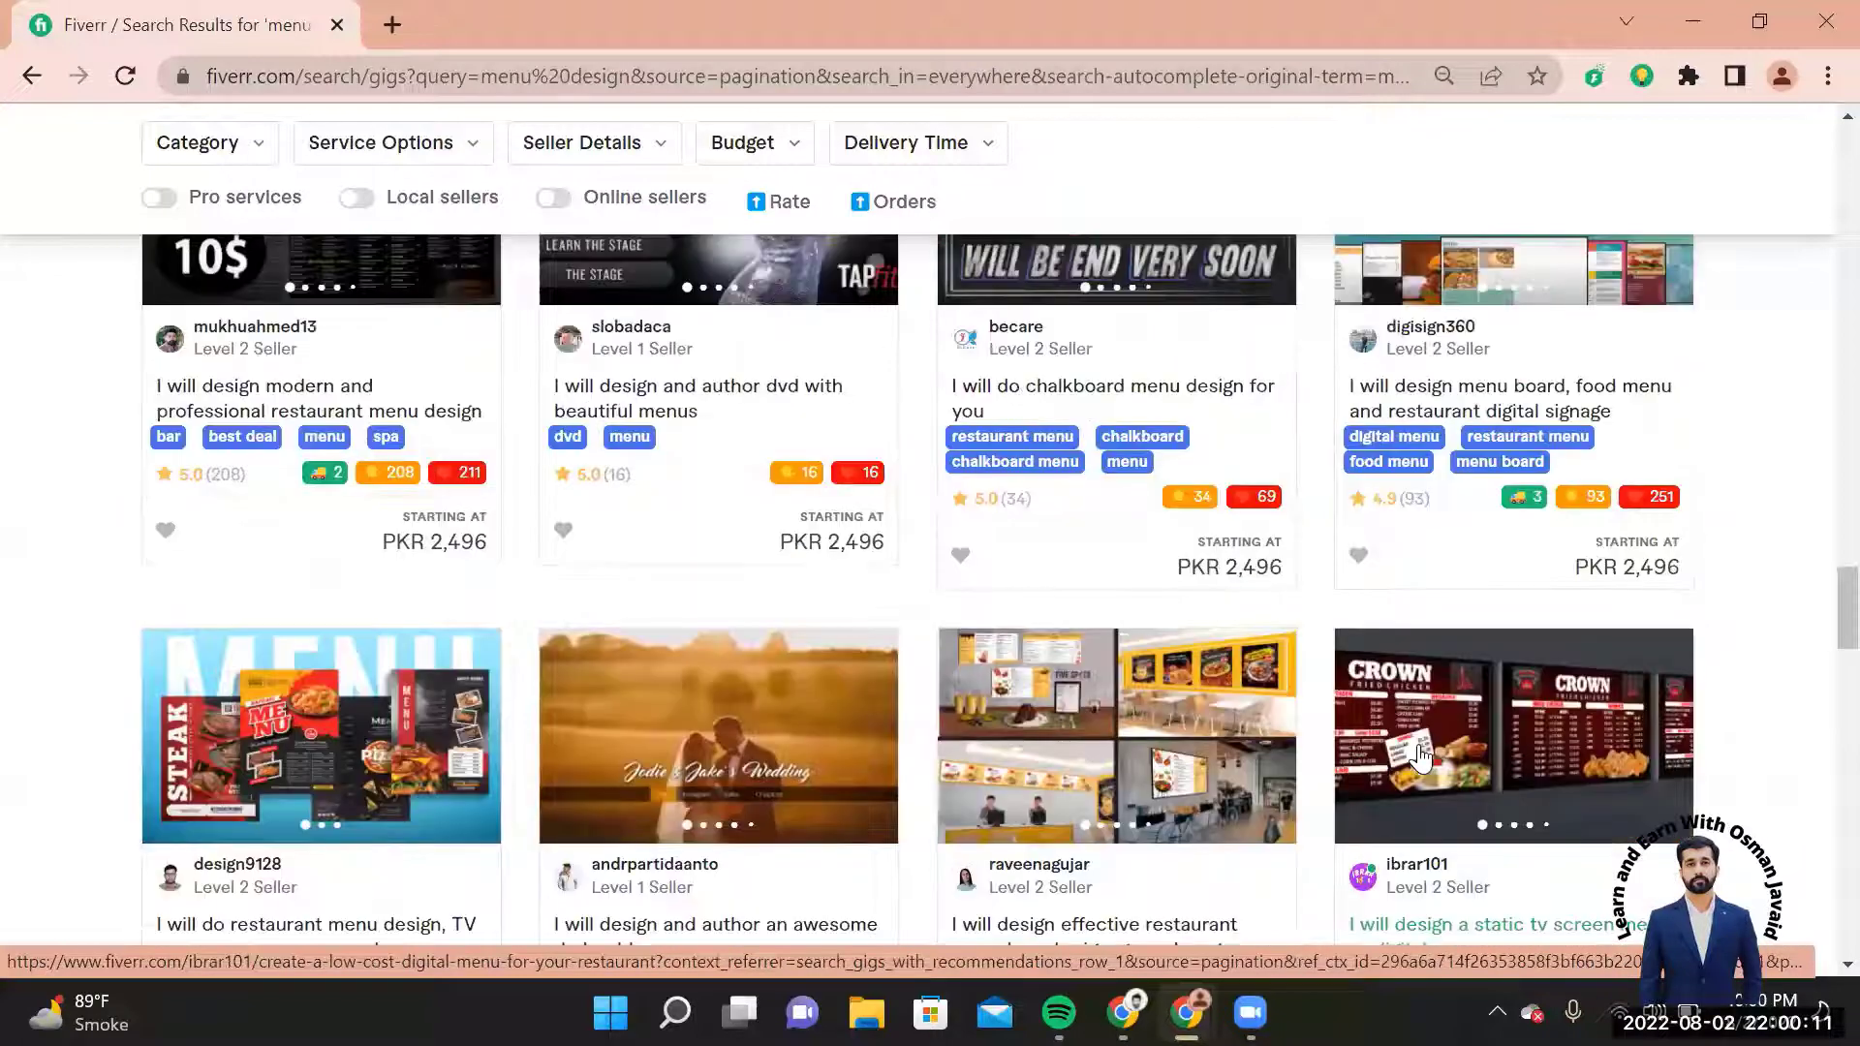
scroll(1420, 755, up, 1)
scroll(1420, 756, up, 6)
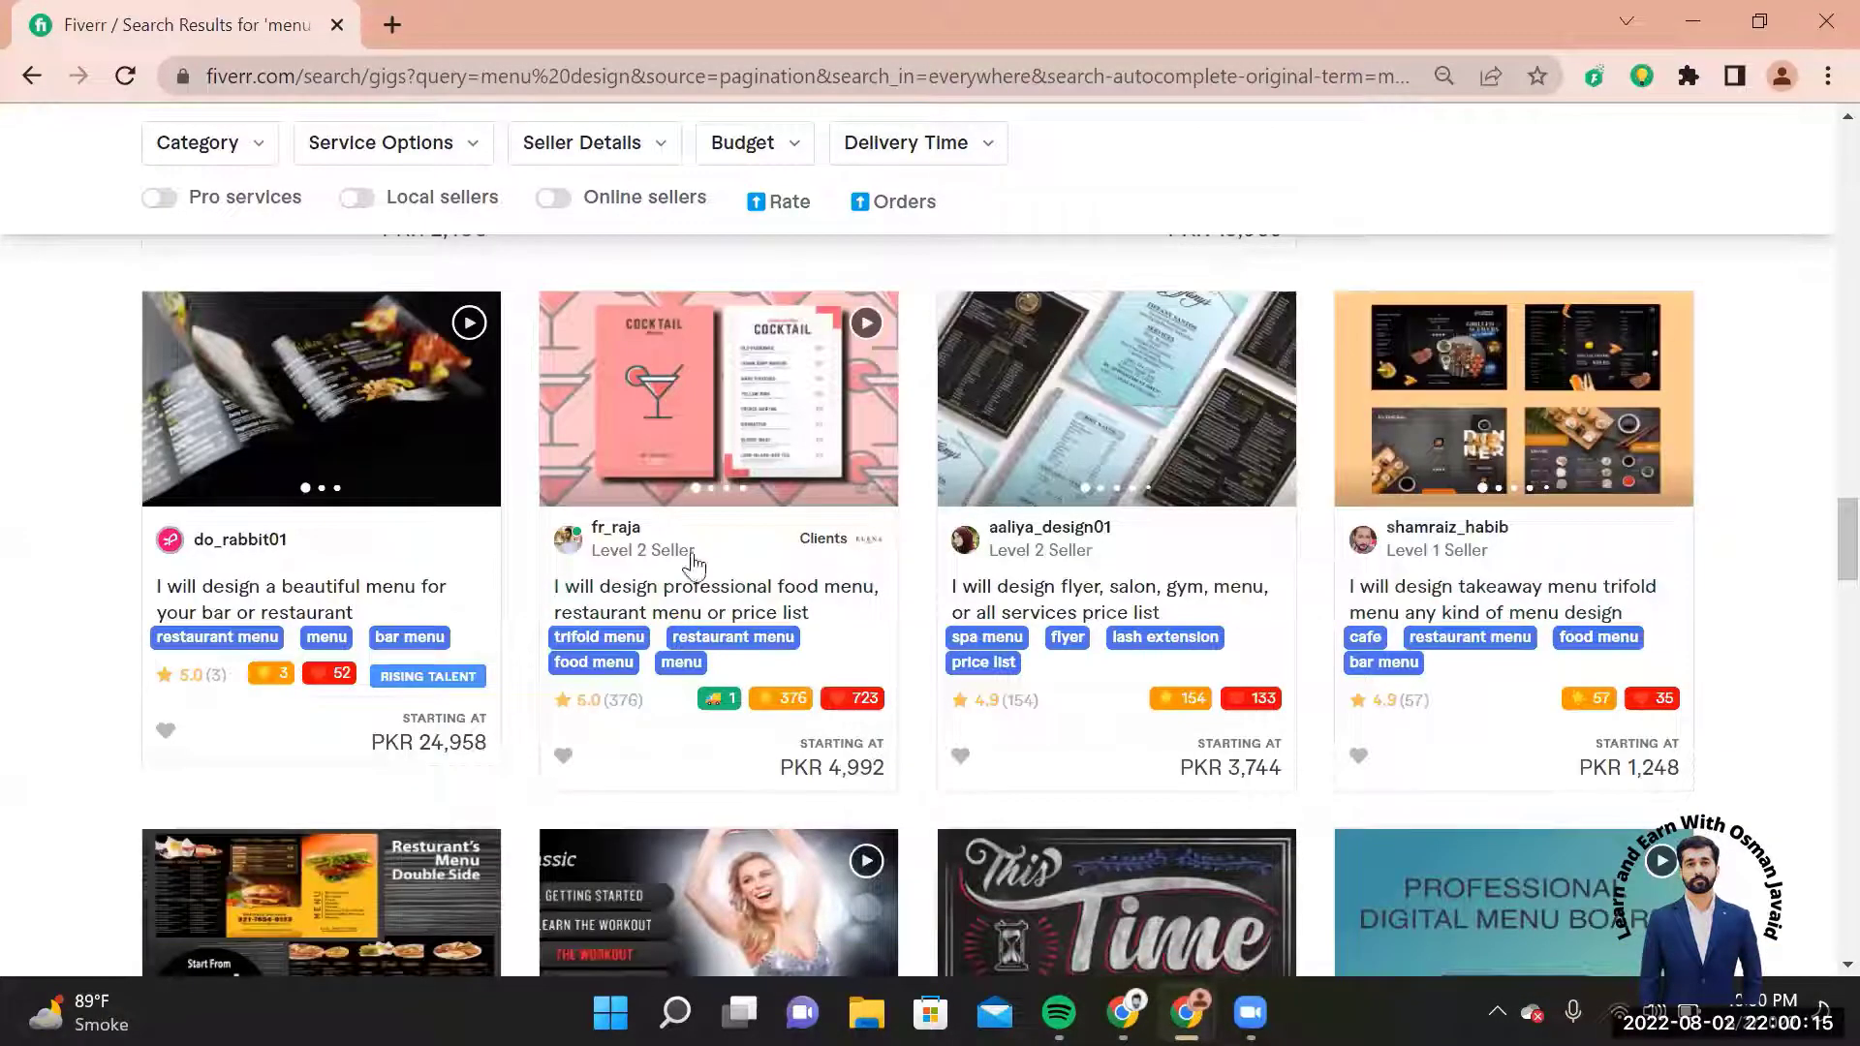
Step: Open Canva in a new browser tab, search for "menu design" and show the Menu (Landscape) templates
click(392, 25)
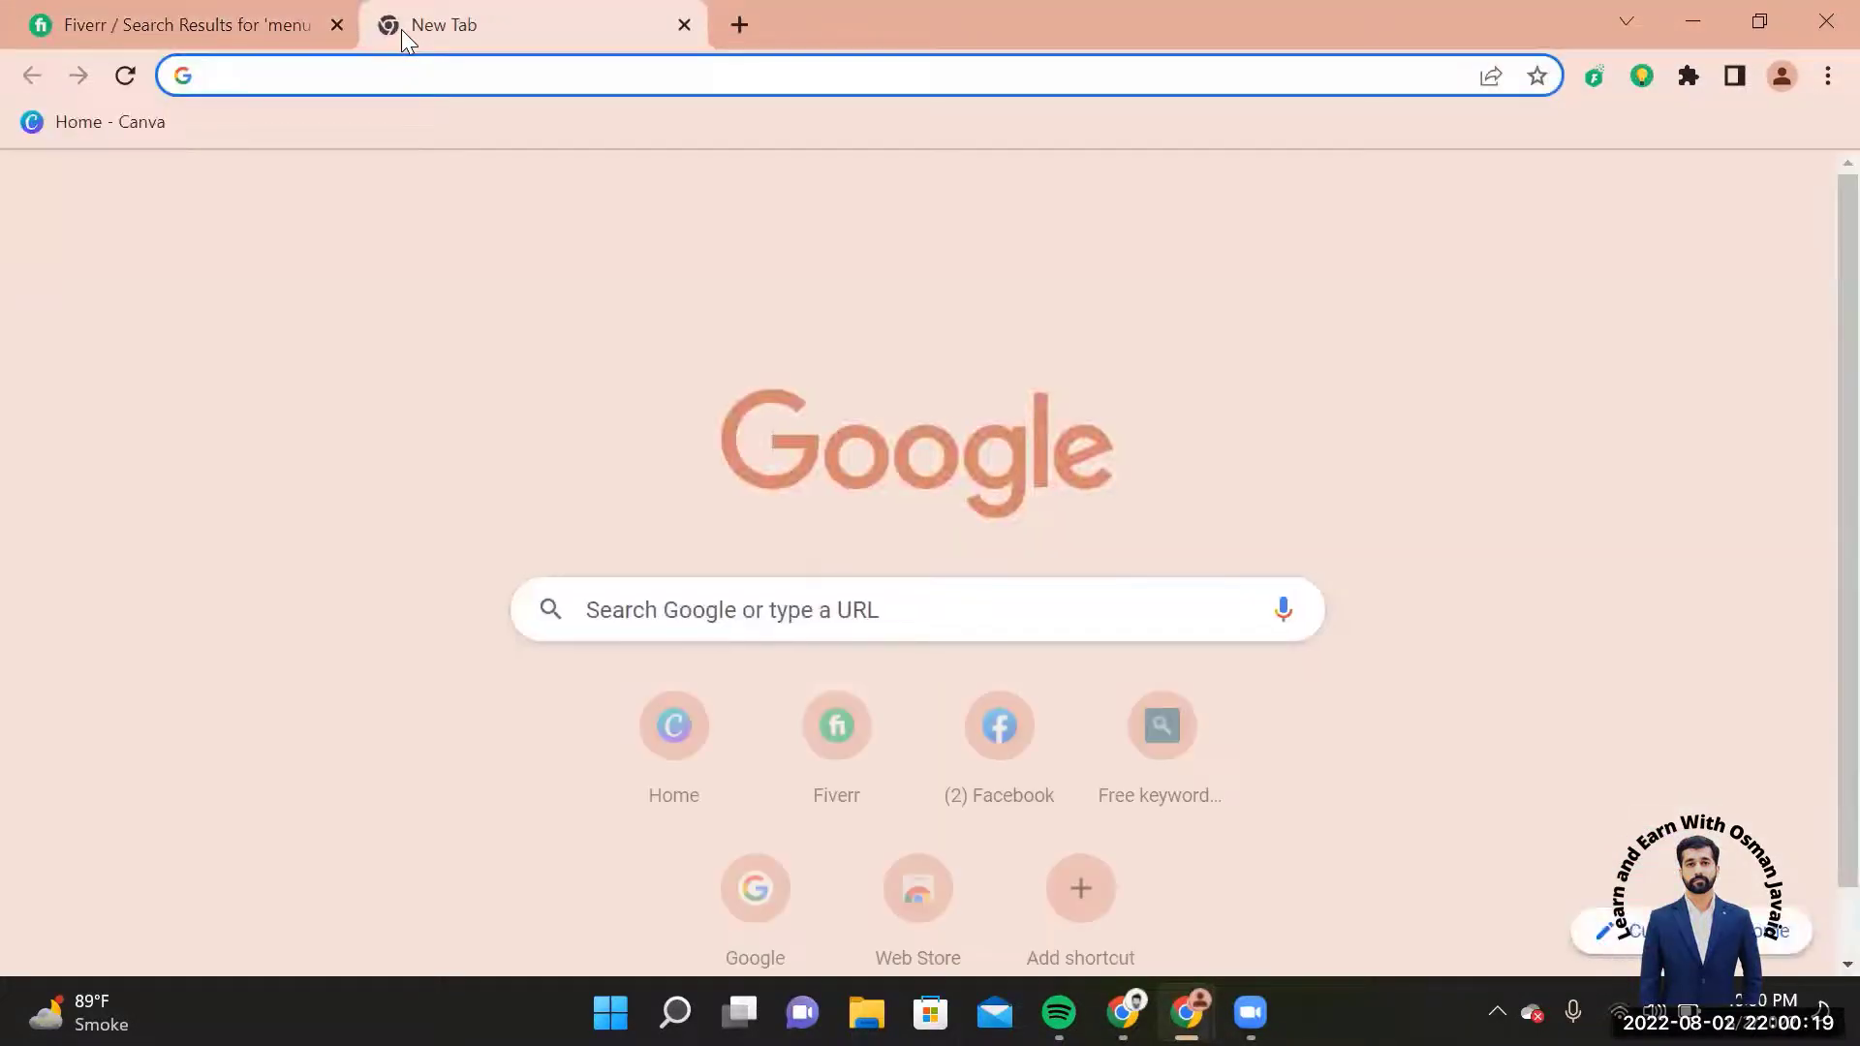
click(91, 122)
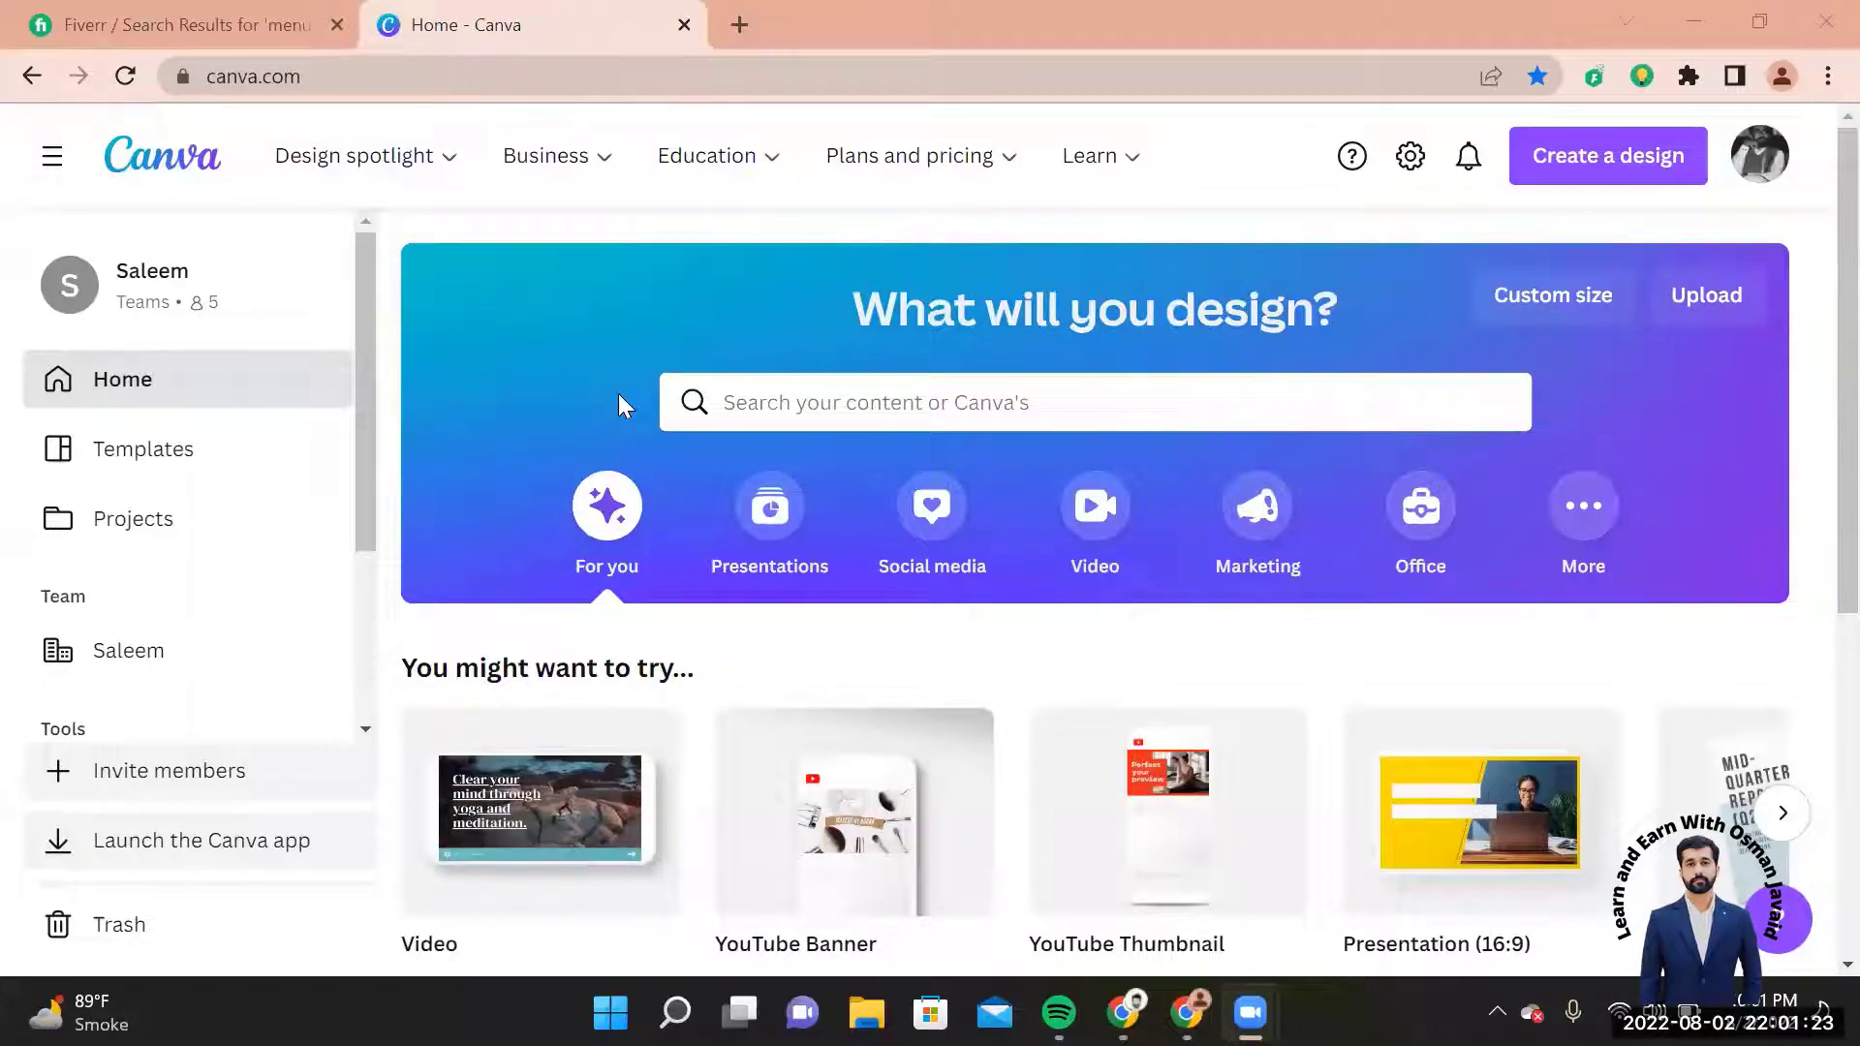
click(1022, 411)
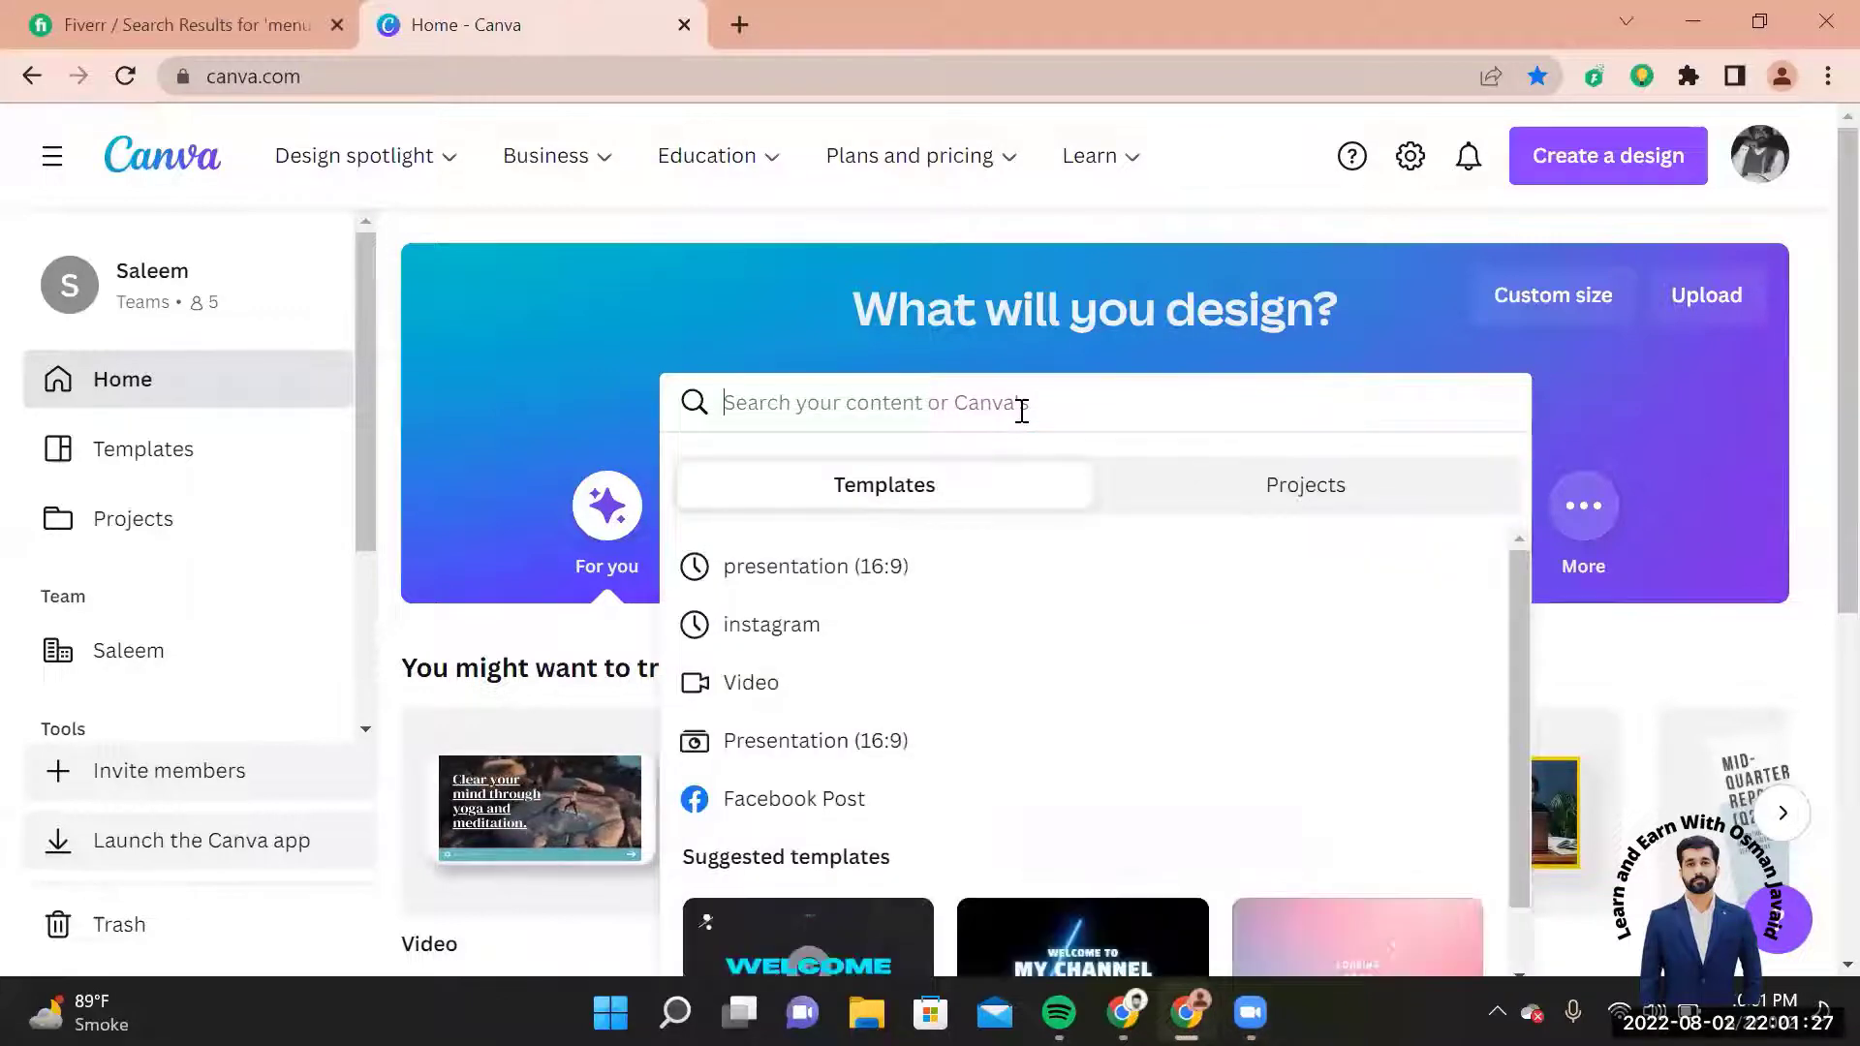
text(menu )
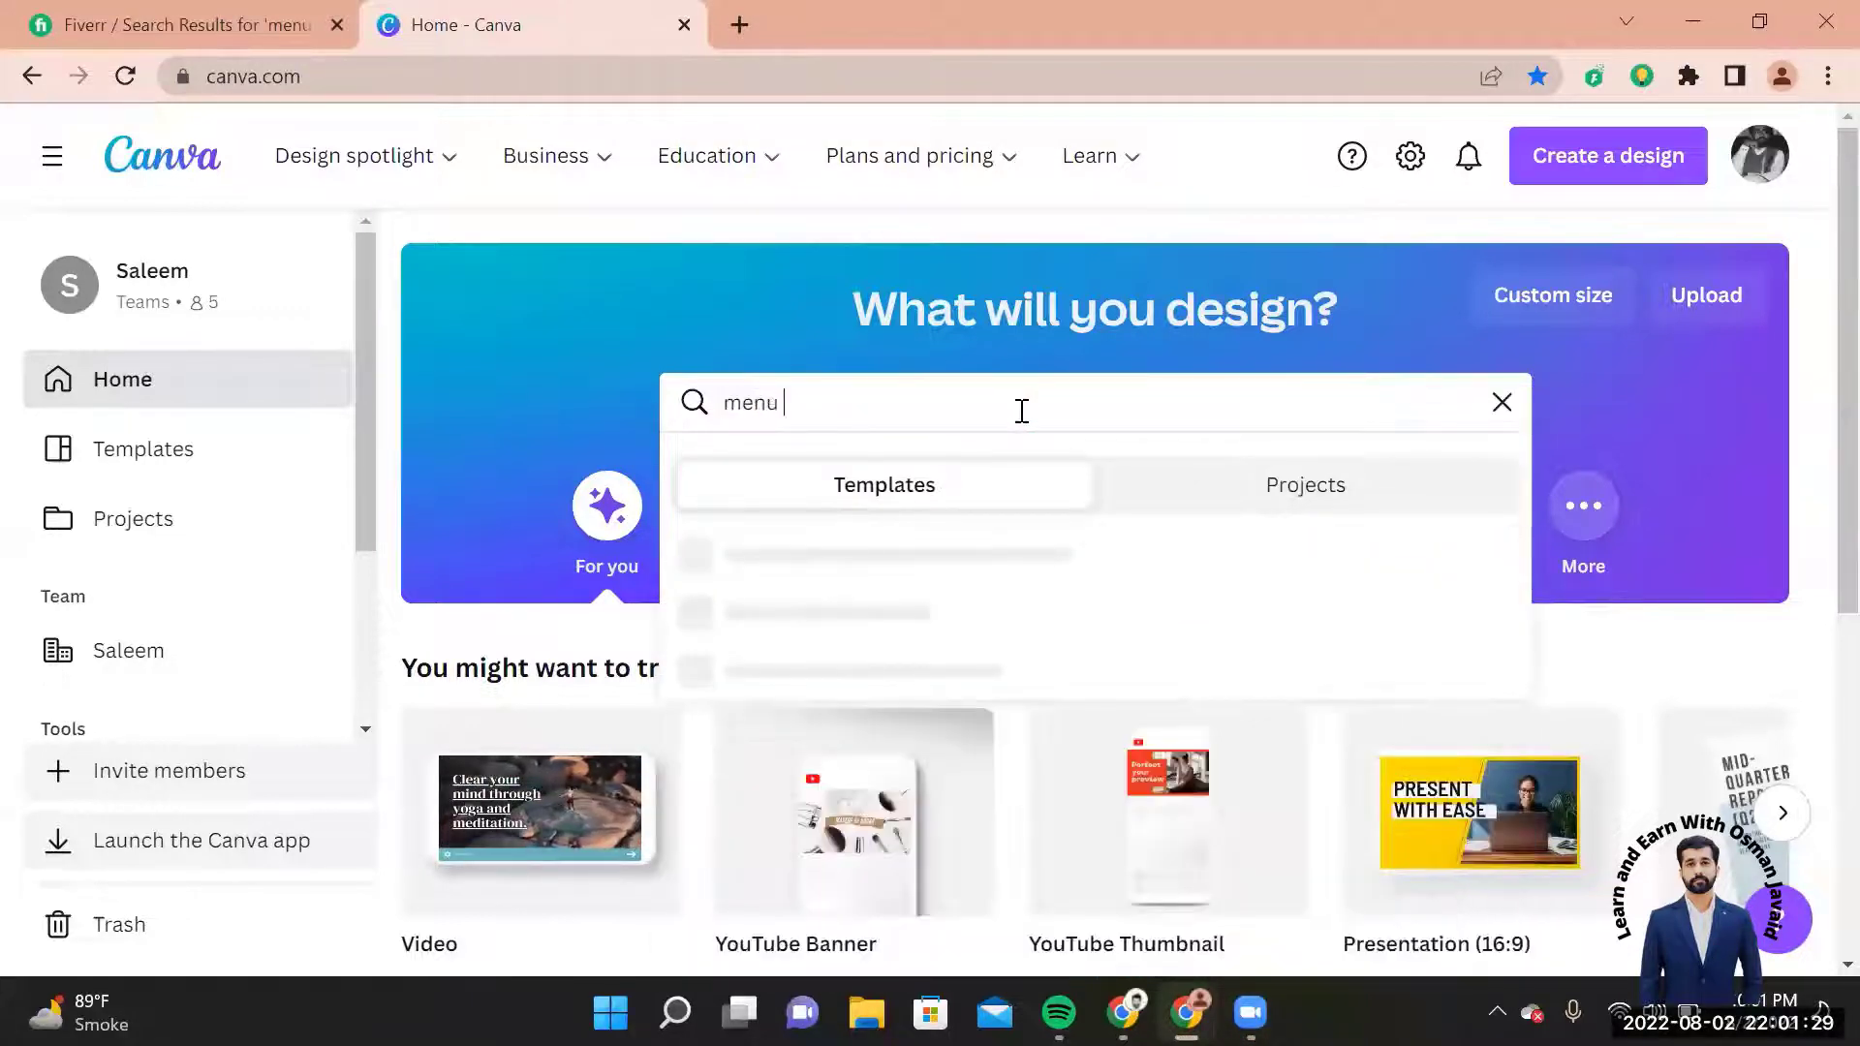
text(desi)
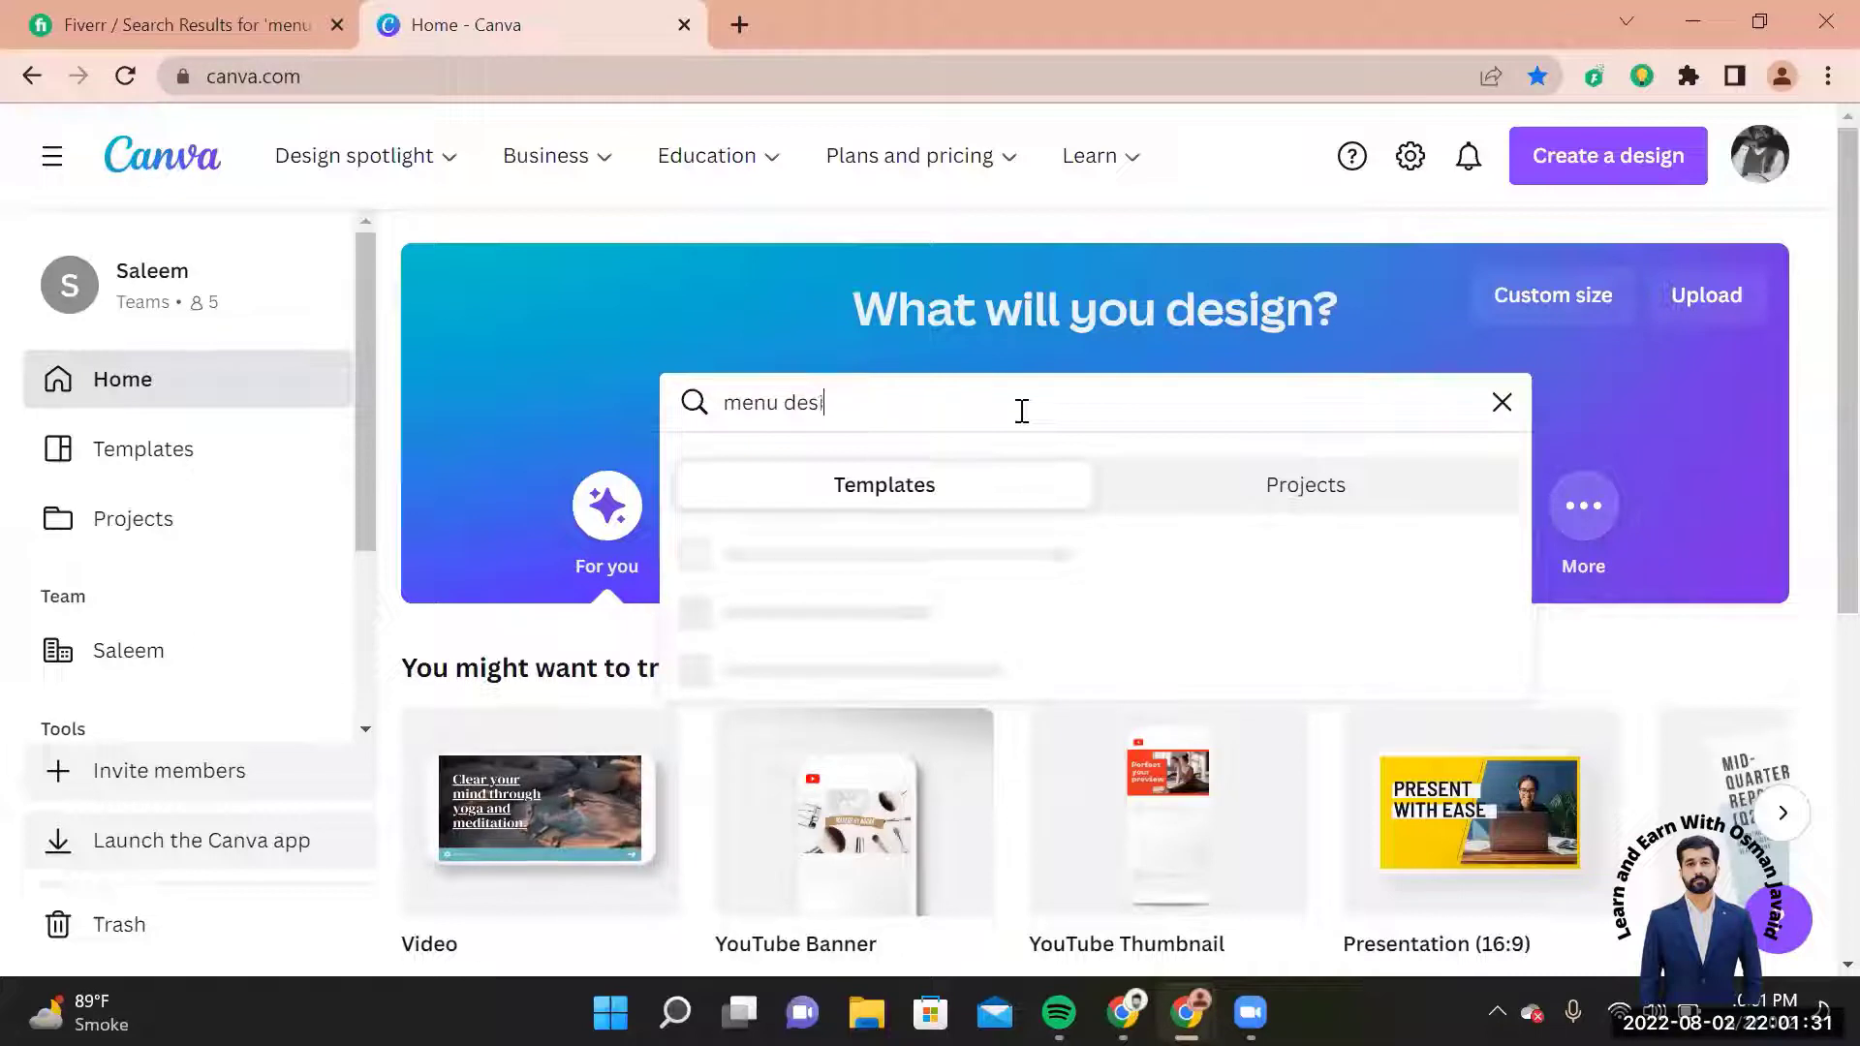
text(gn)
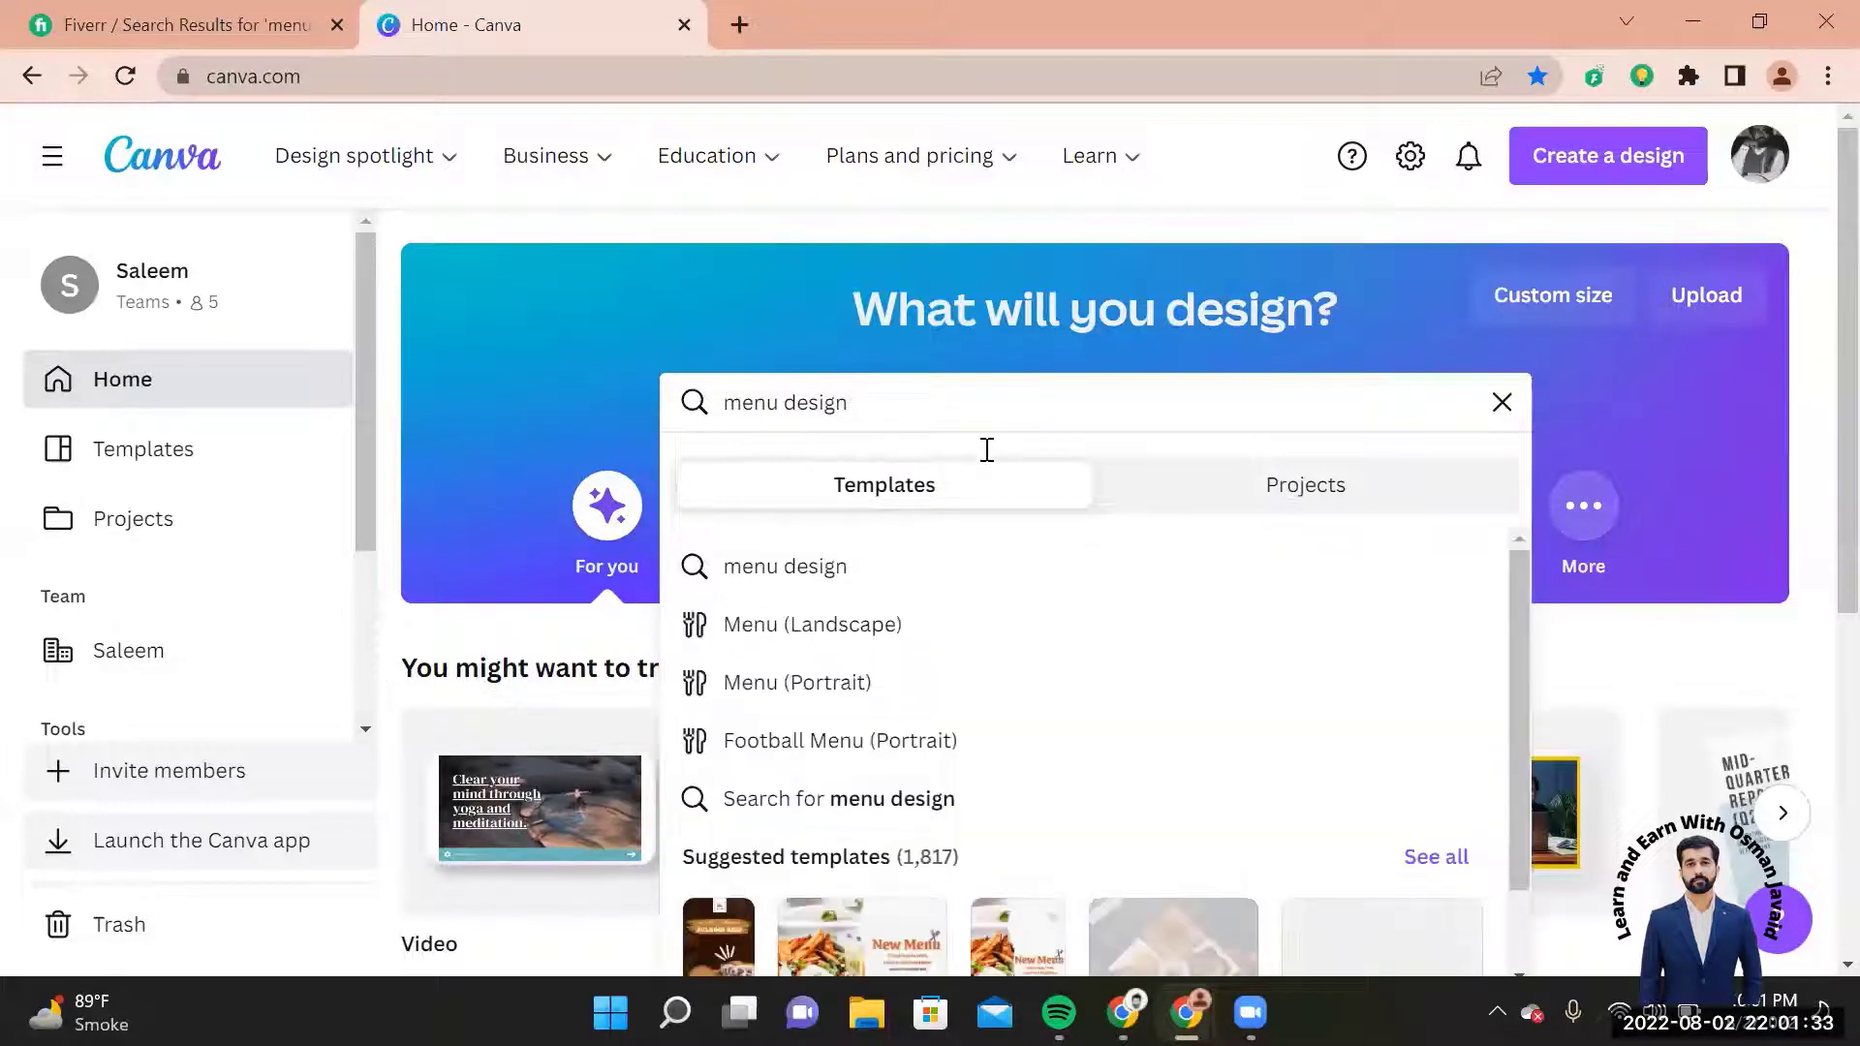
click(802, 630)
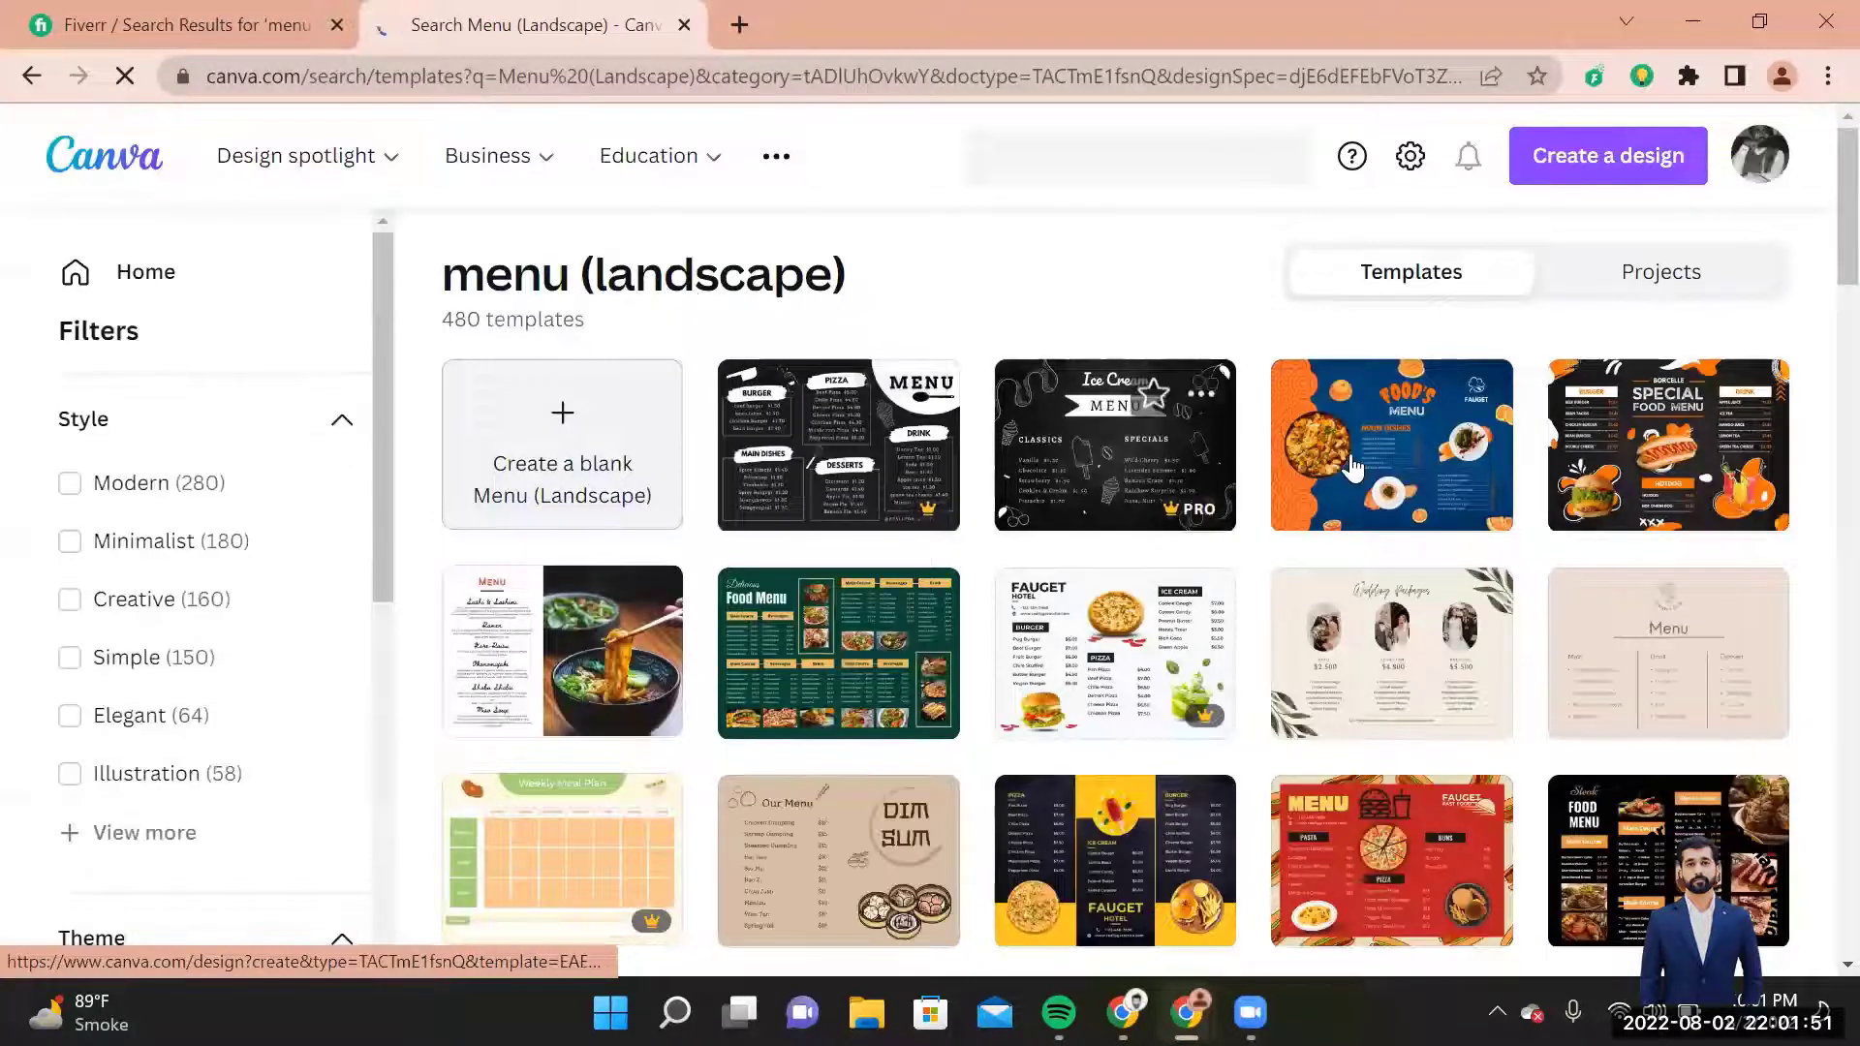
Step: Open the White Restaurant Menu, Black & Orange Modern Food Menu and white noodle-bowl menu templates in separate browser tabs
click(1065, 688)
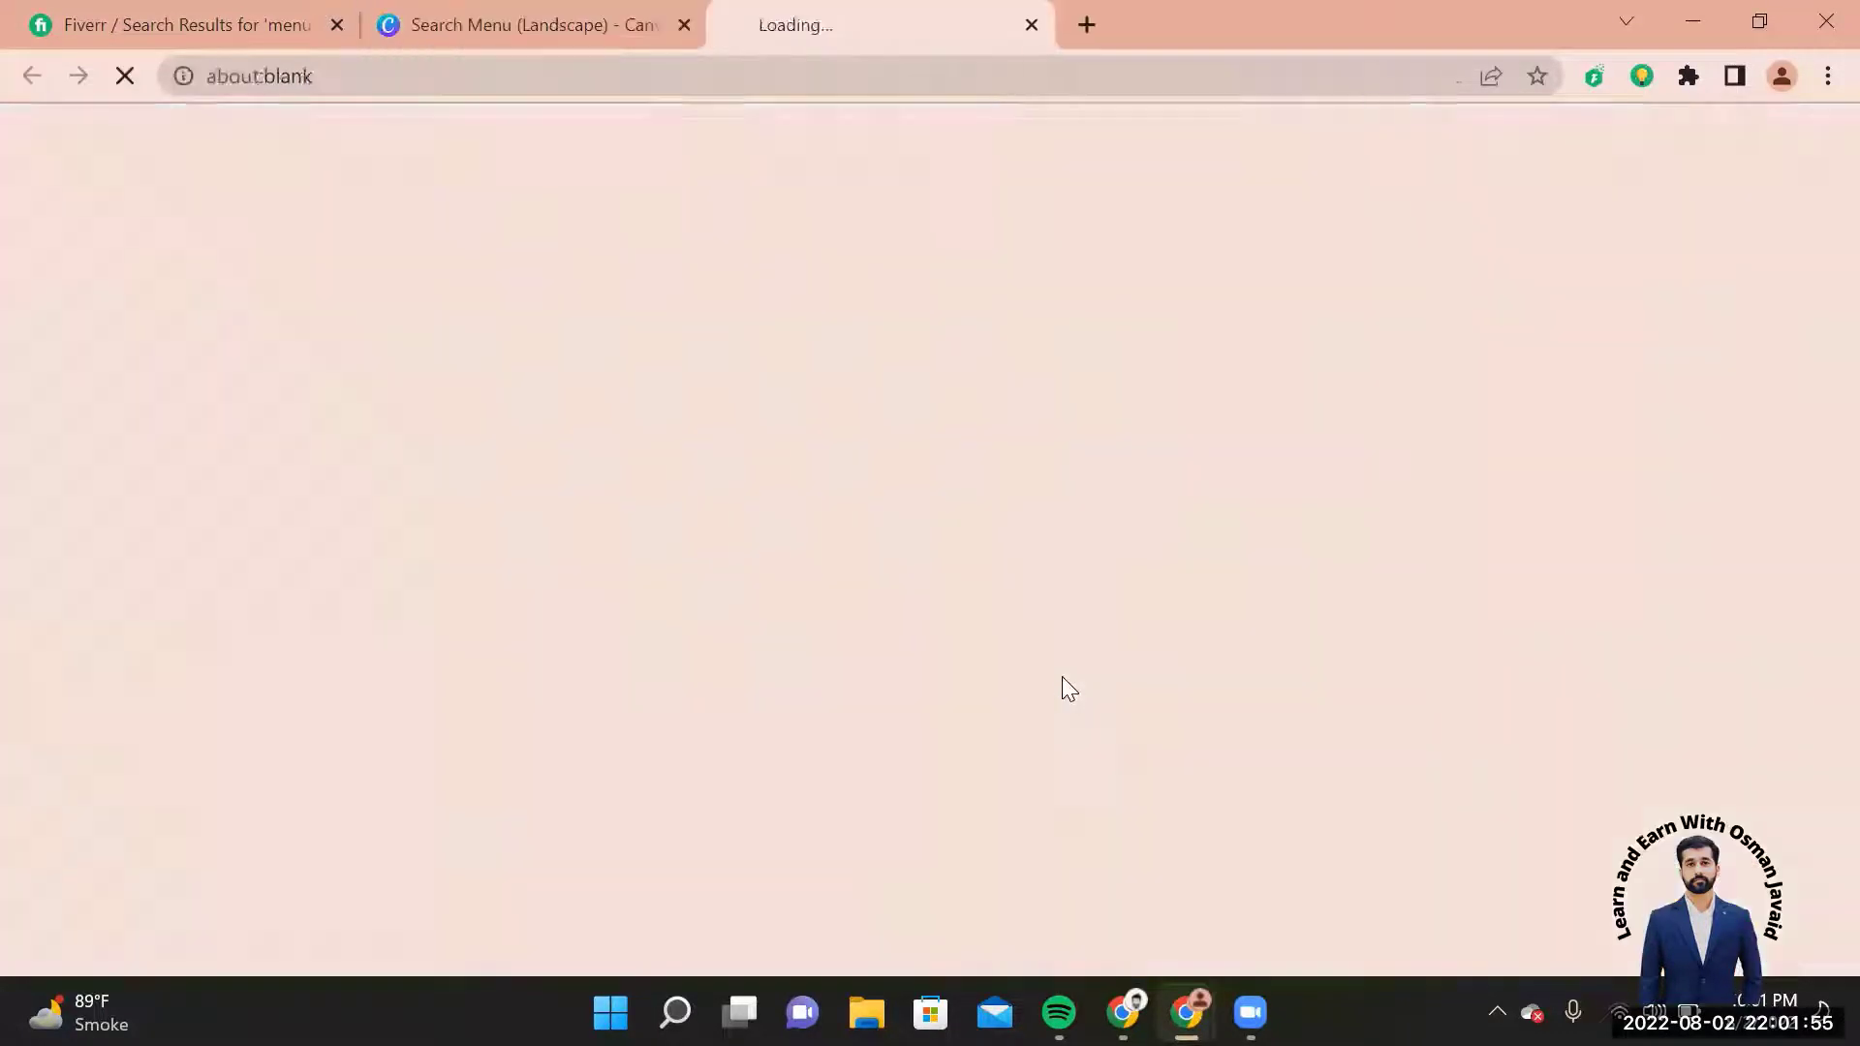
click(565, 21)
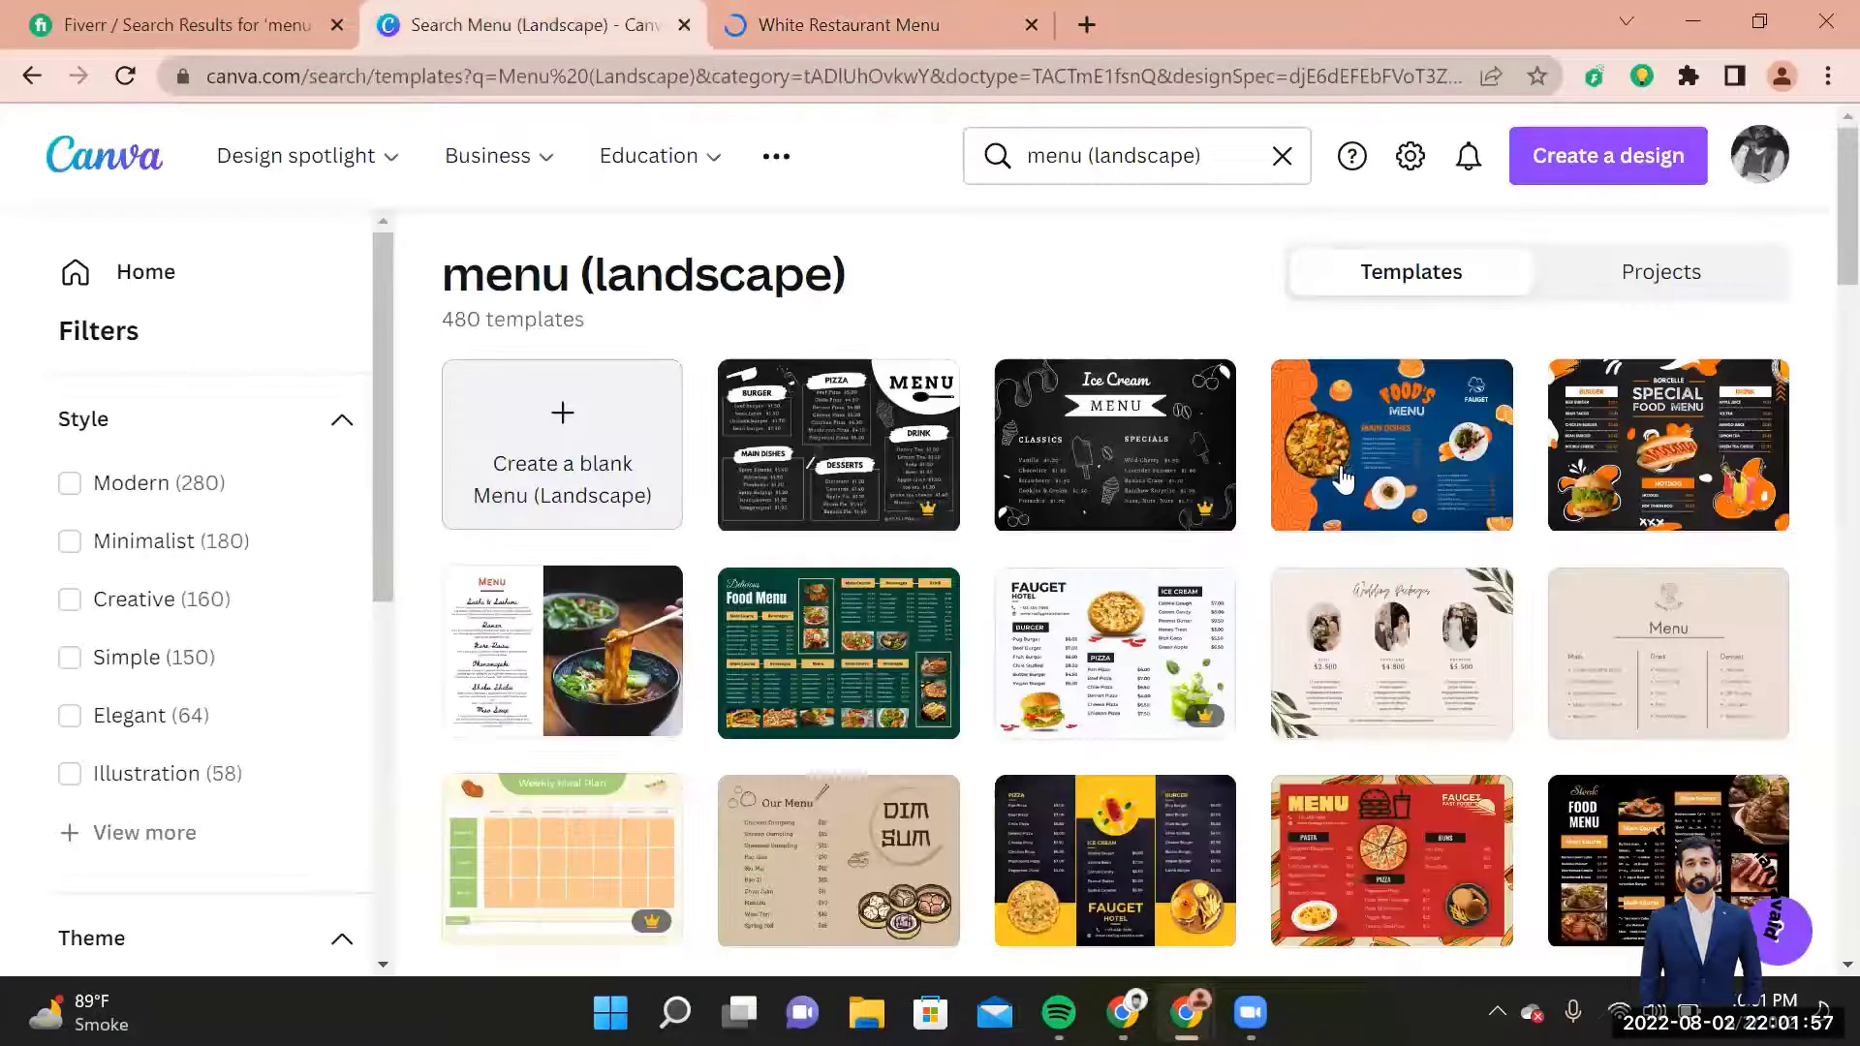
click(1064, 688)
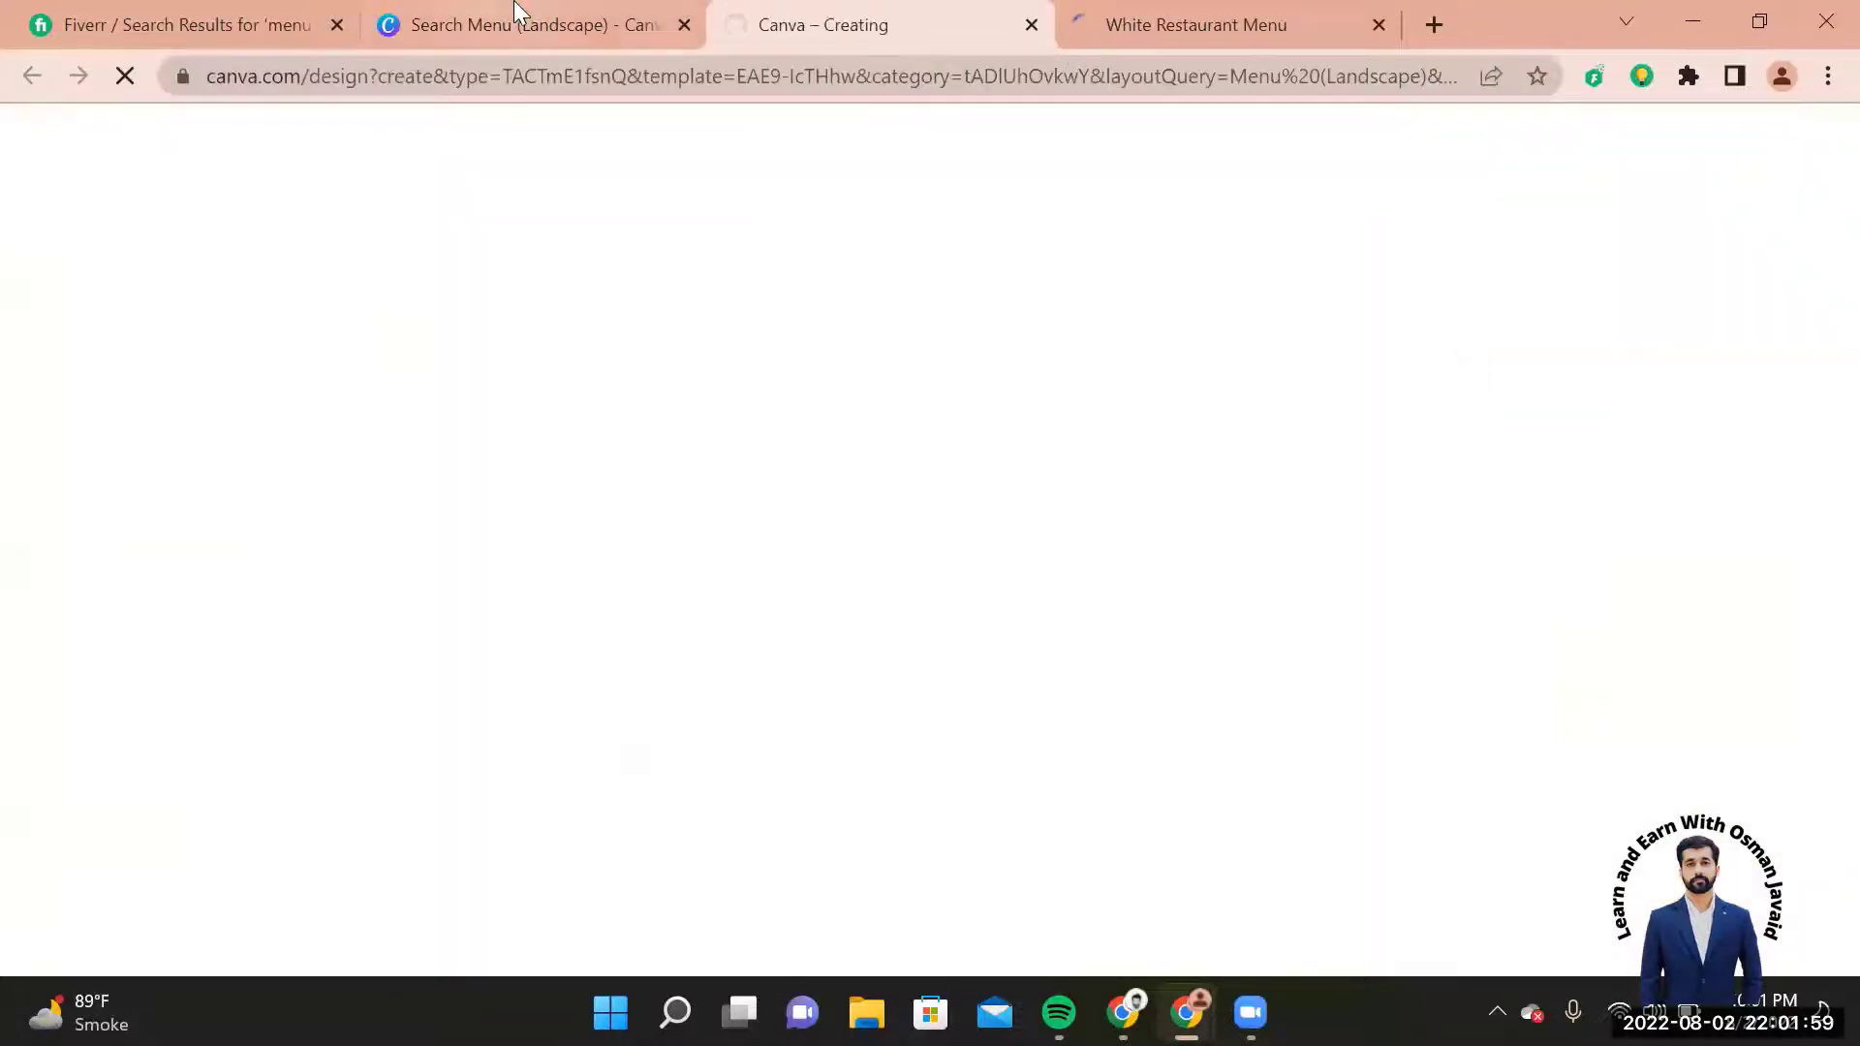
click(528, 21)
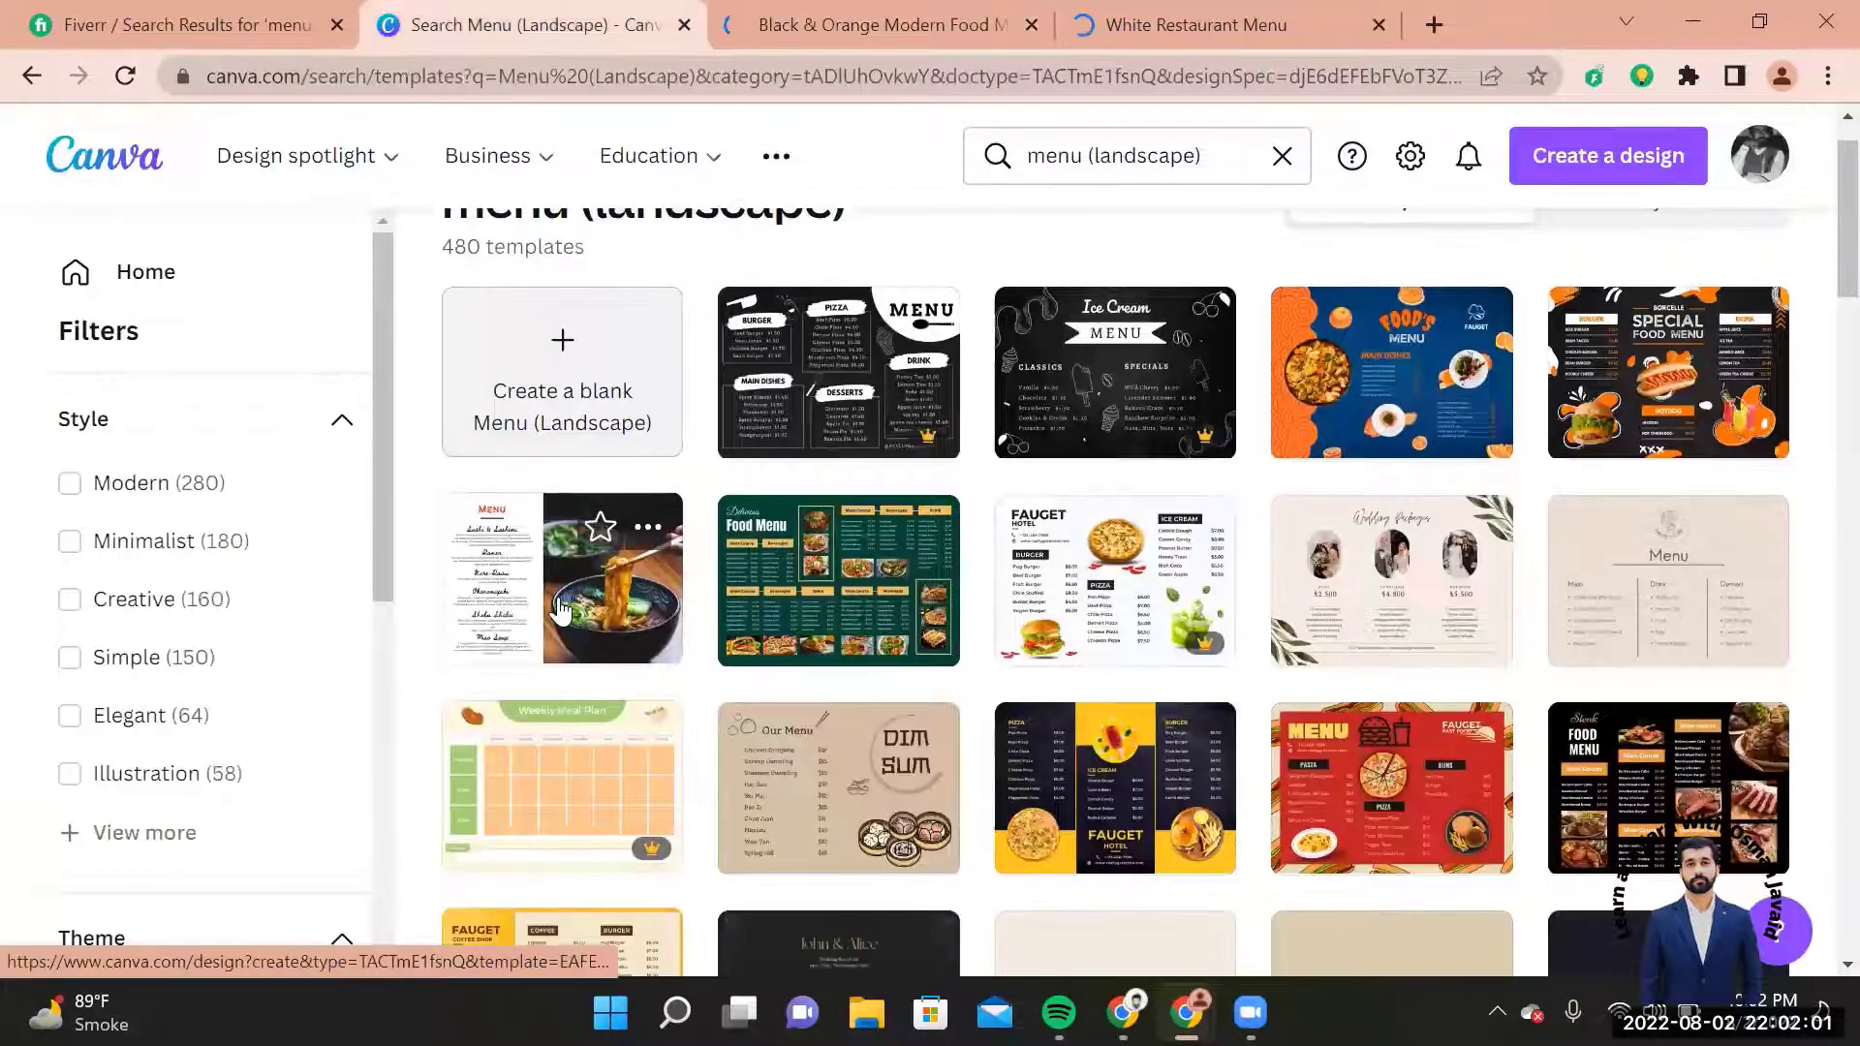
click(678, 609)
Step: Check the loading of the three opened menu templates and bring up the Black & Orange Modern Food Menu
click(972, 21)
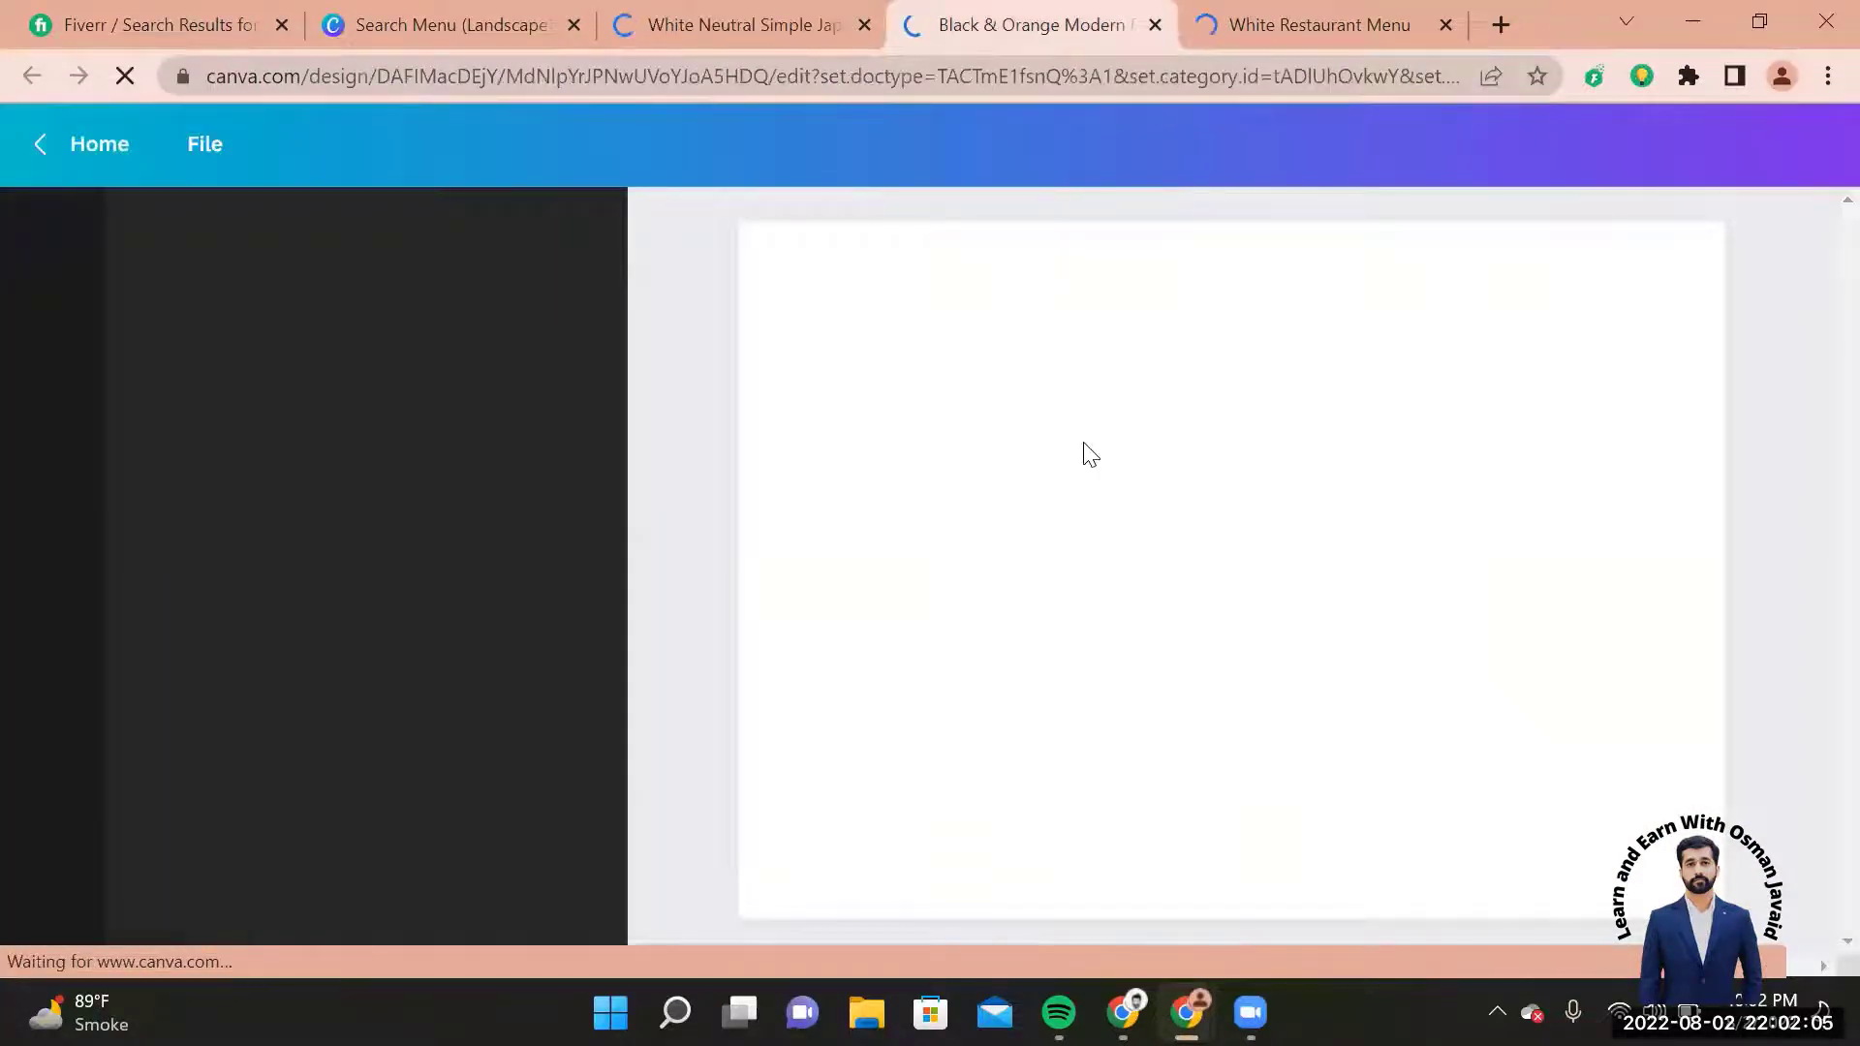
click(1206, 14)
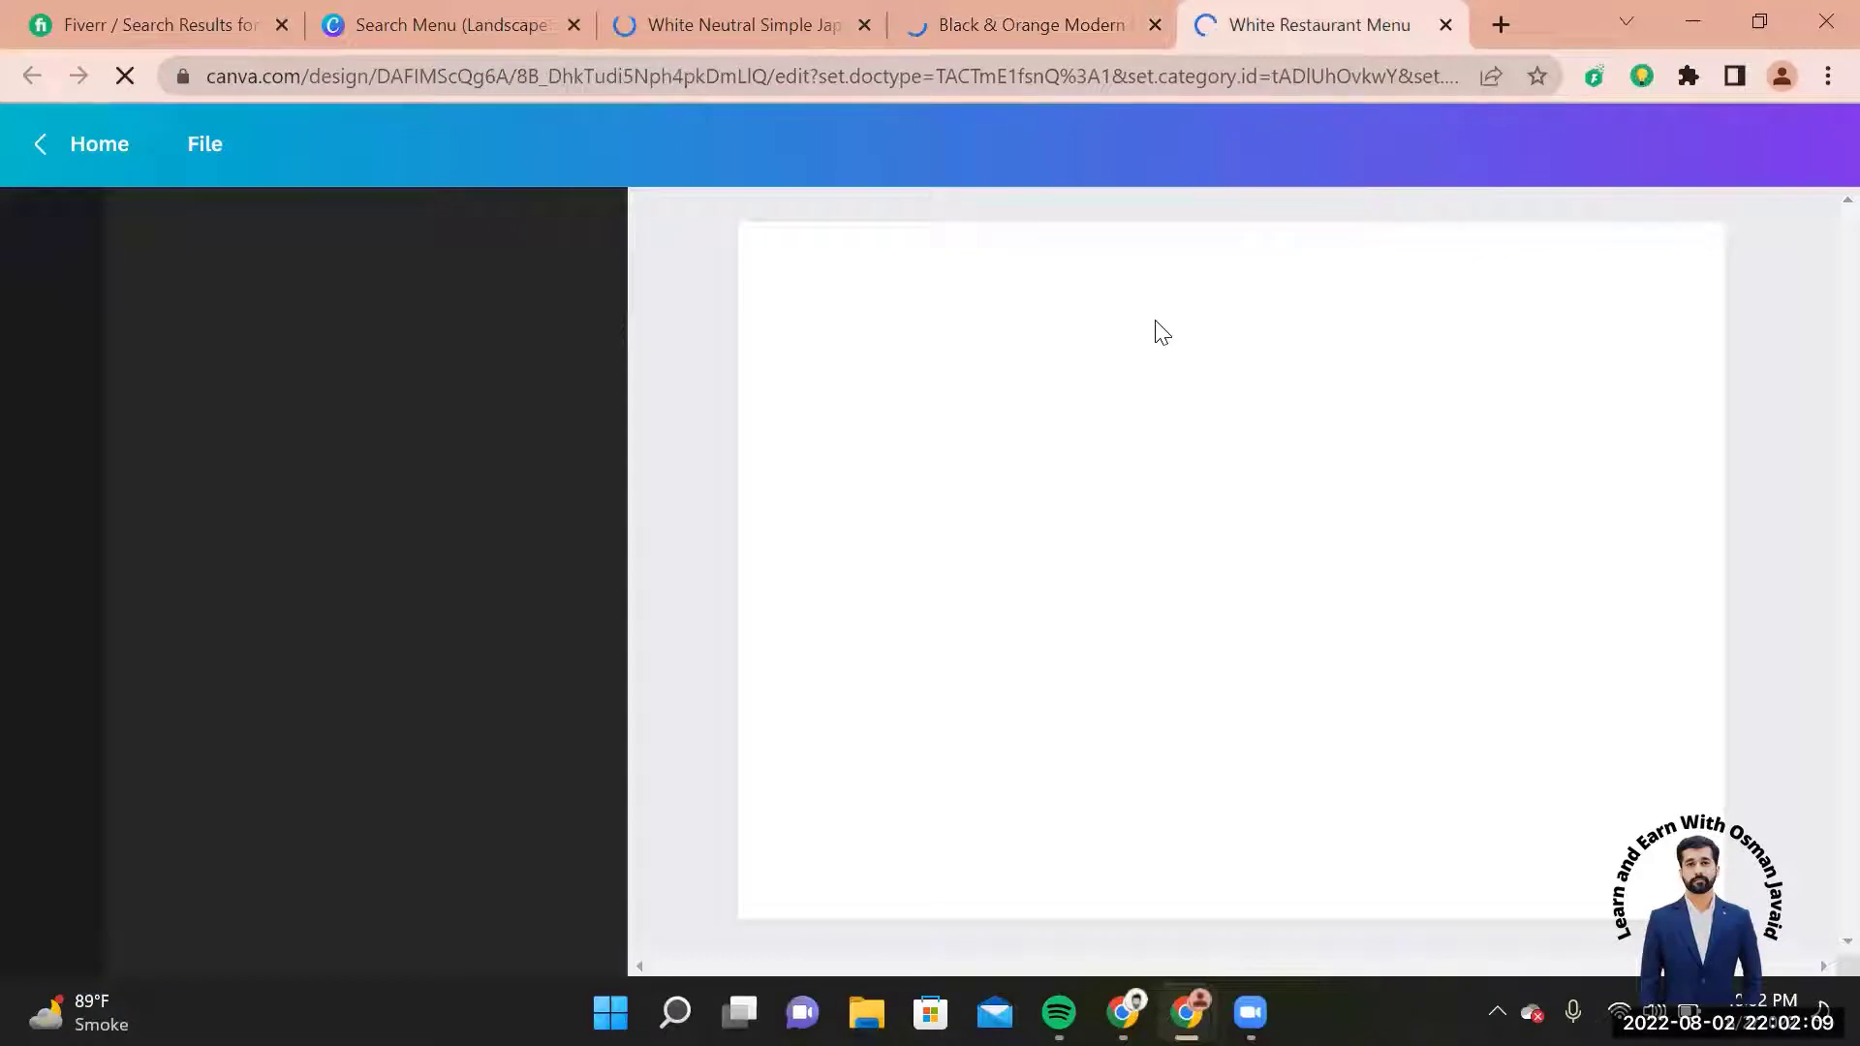
click(829, 12)
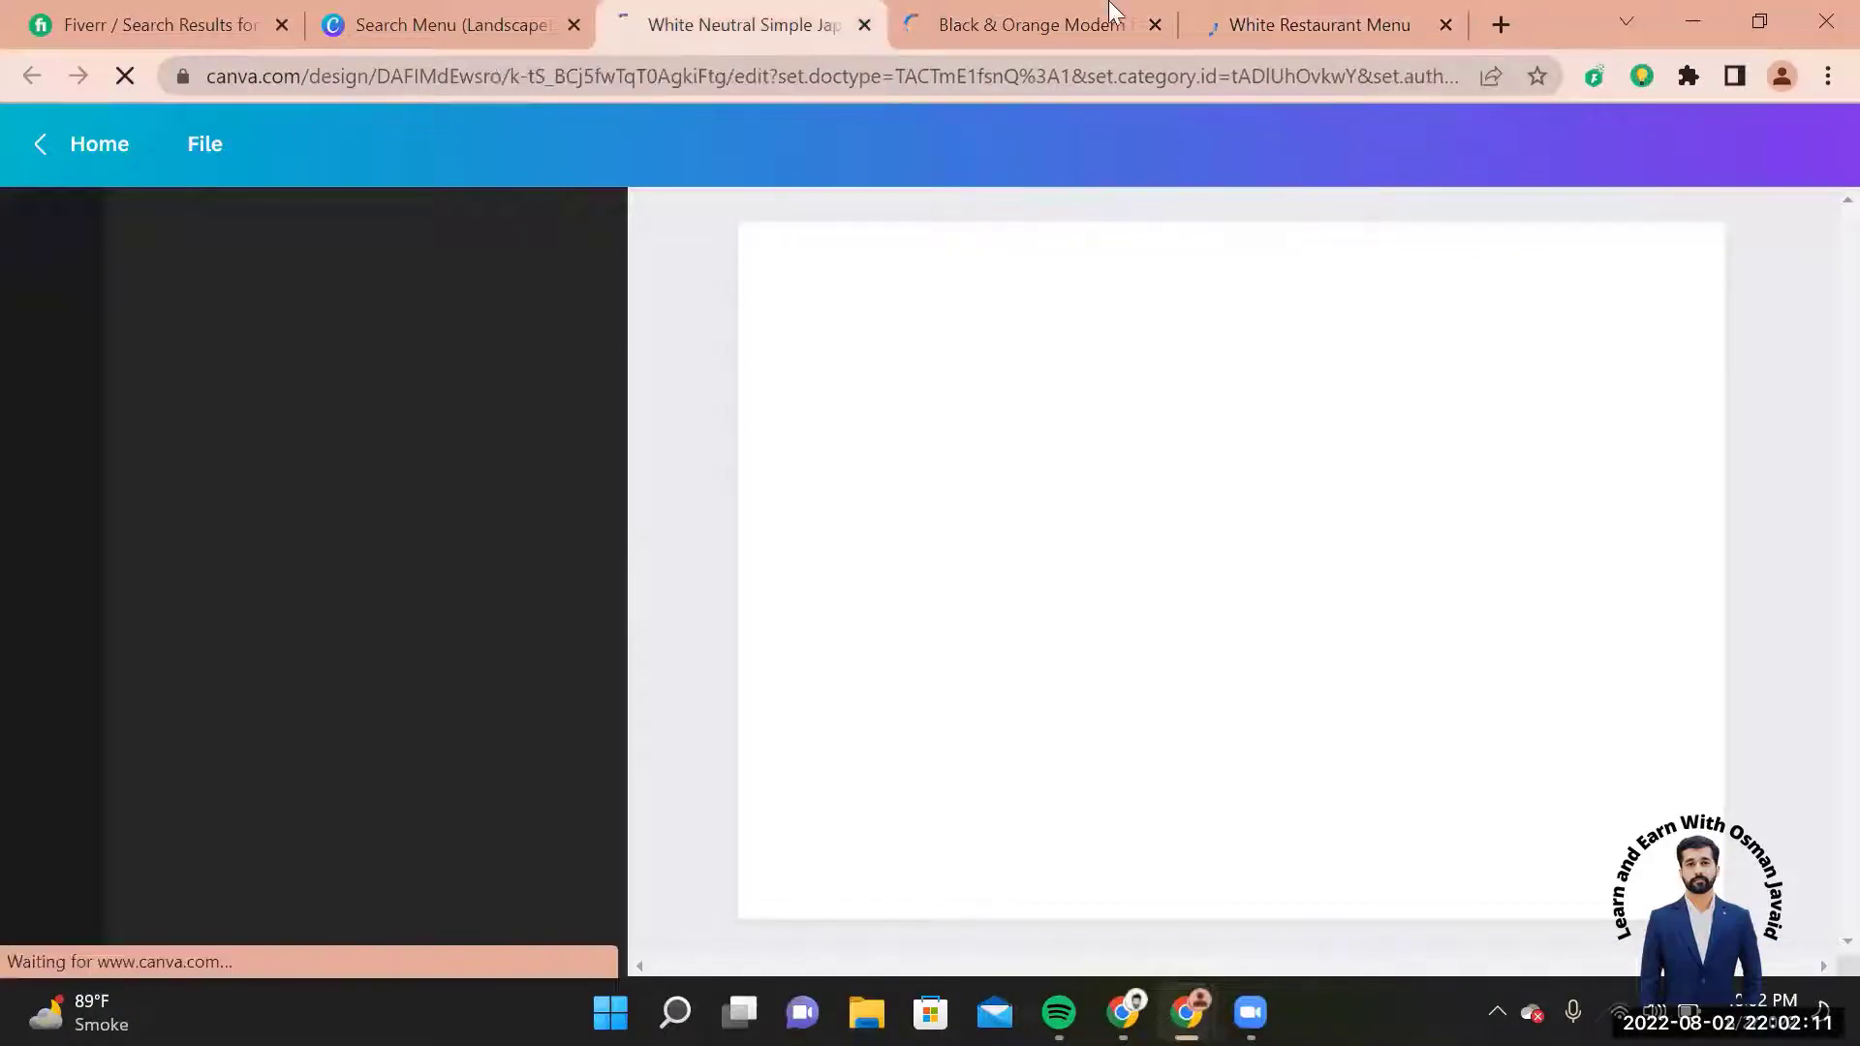
click(1017, 21)
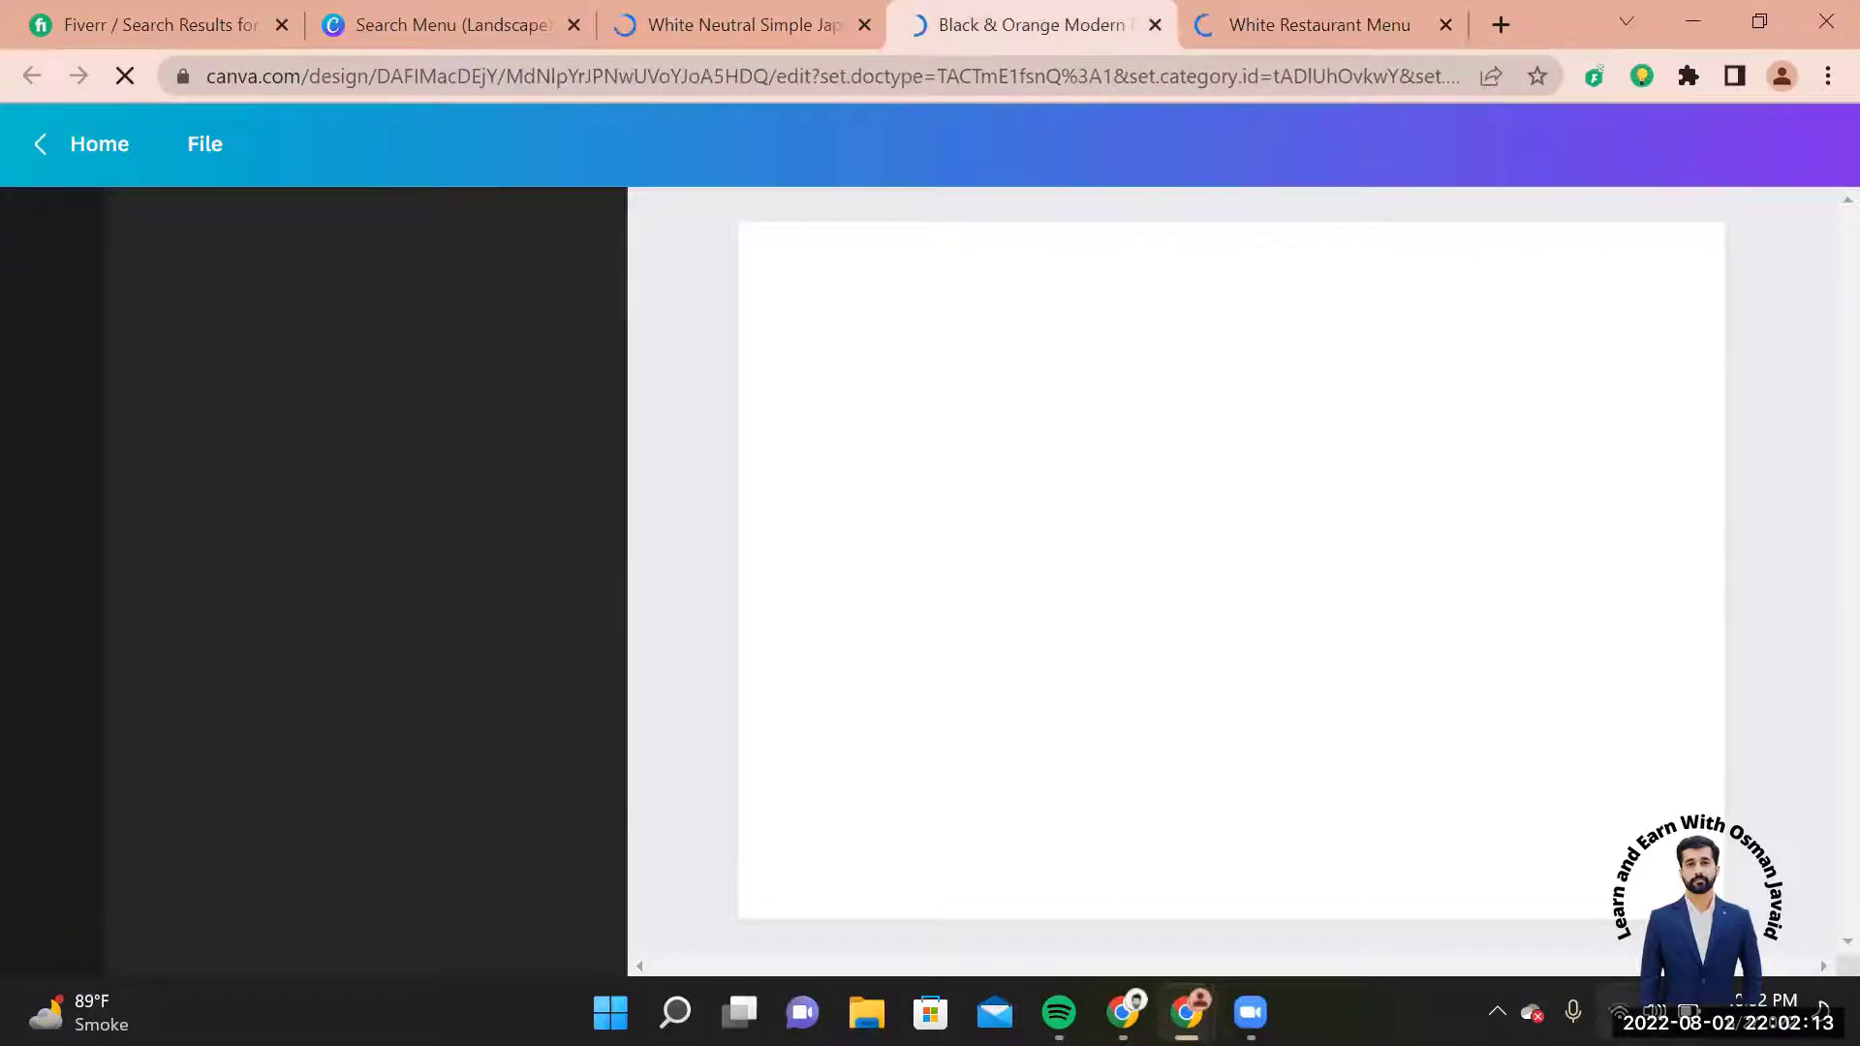
click(1637, 1012)
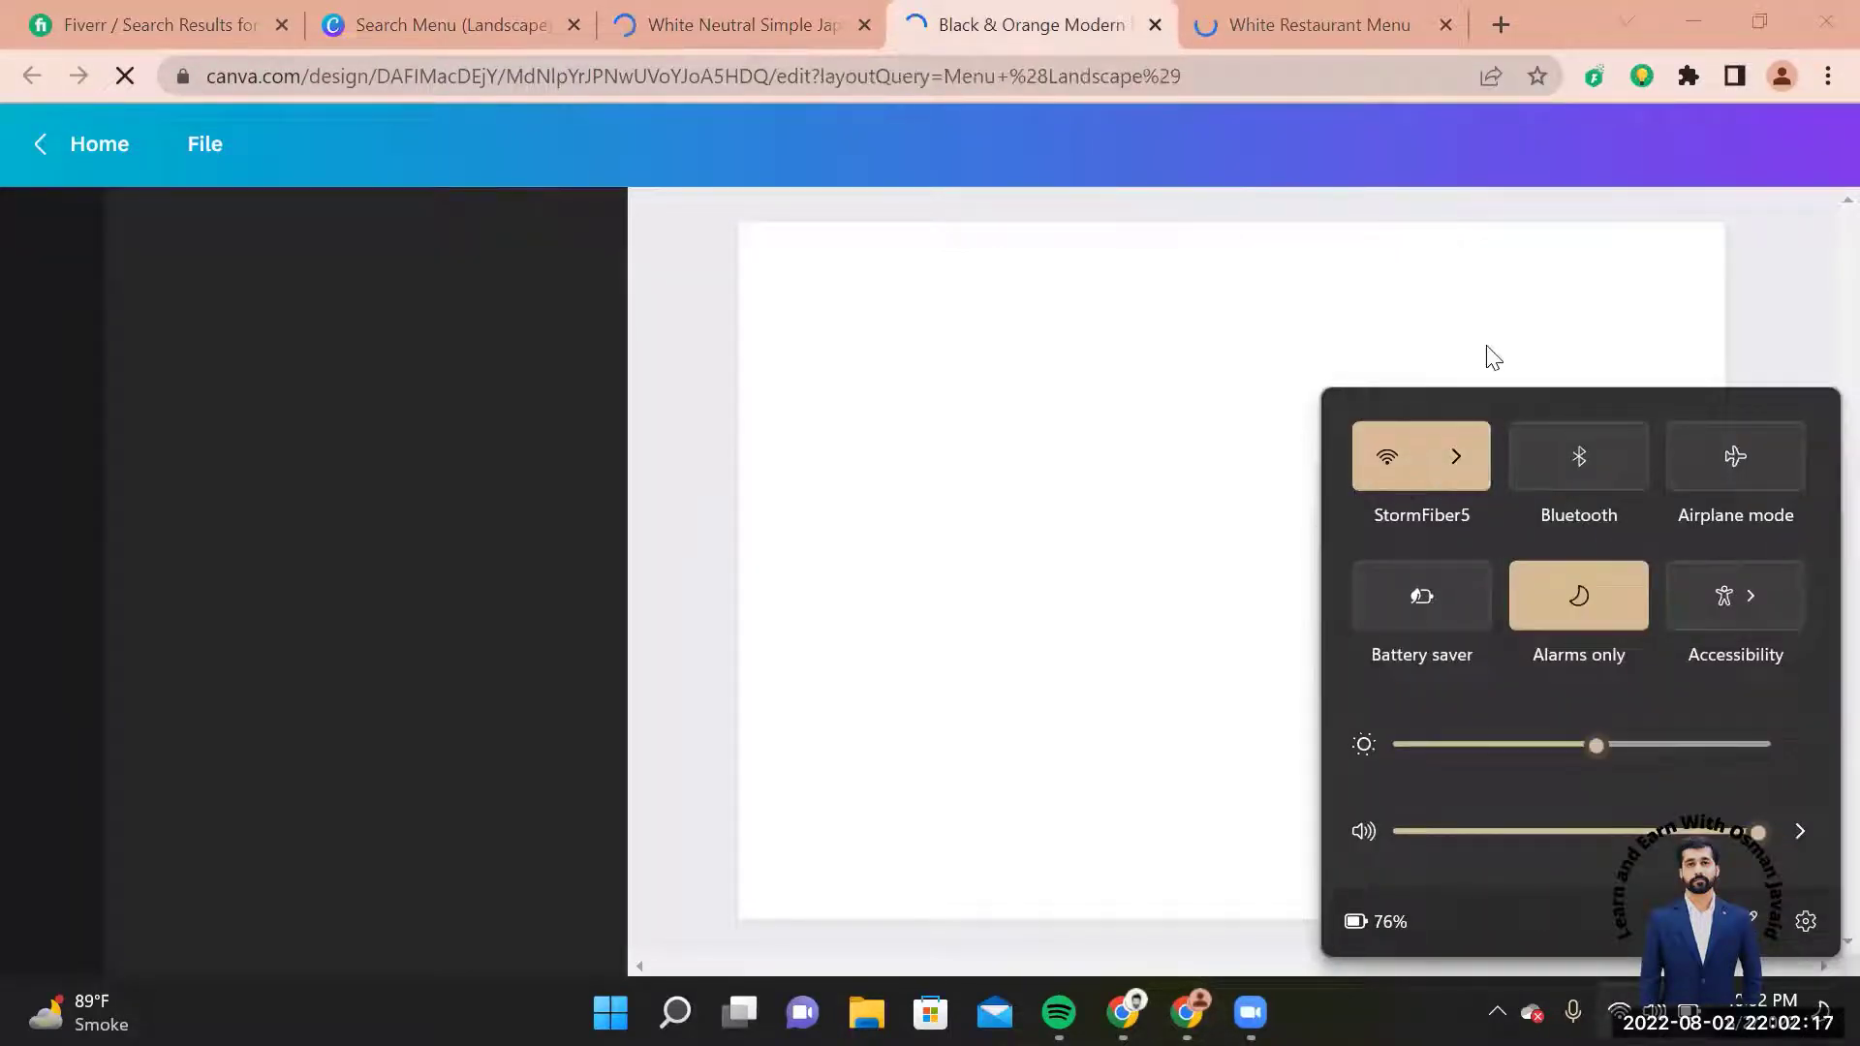
click(1357, 17)
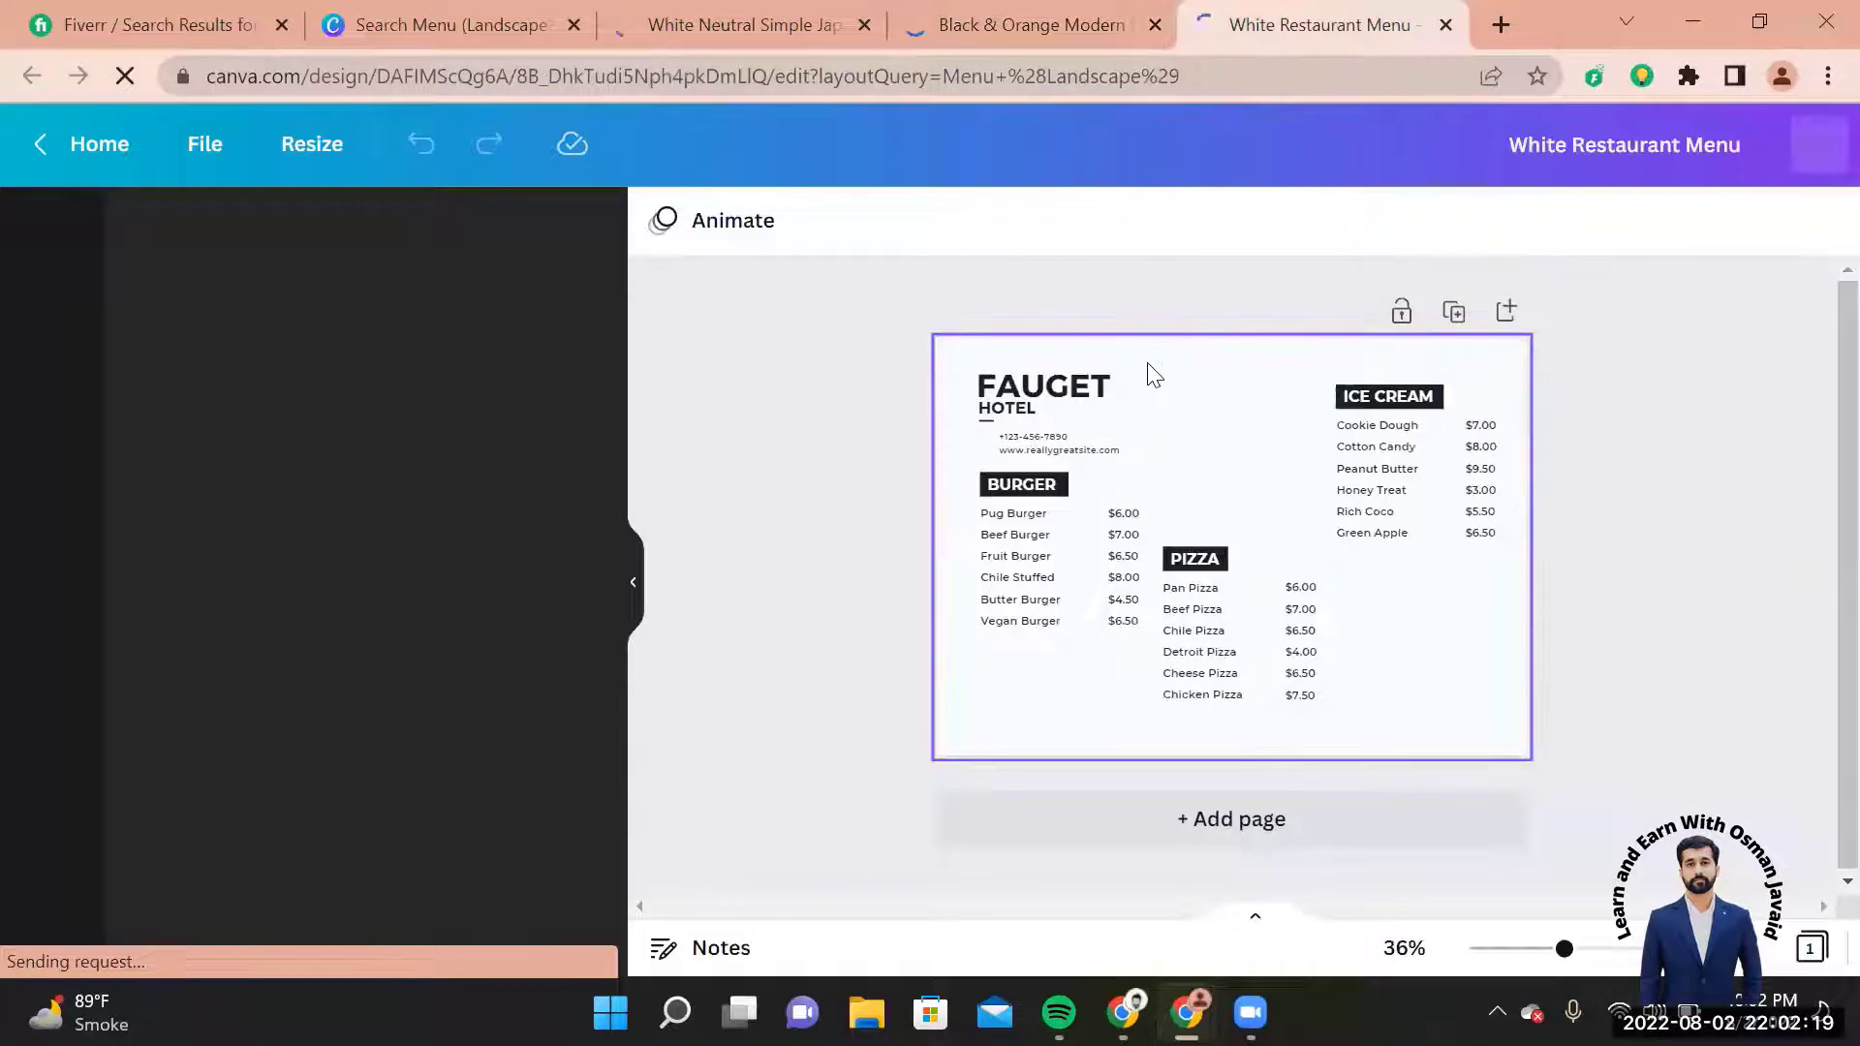
click(1068, 14)
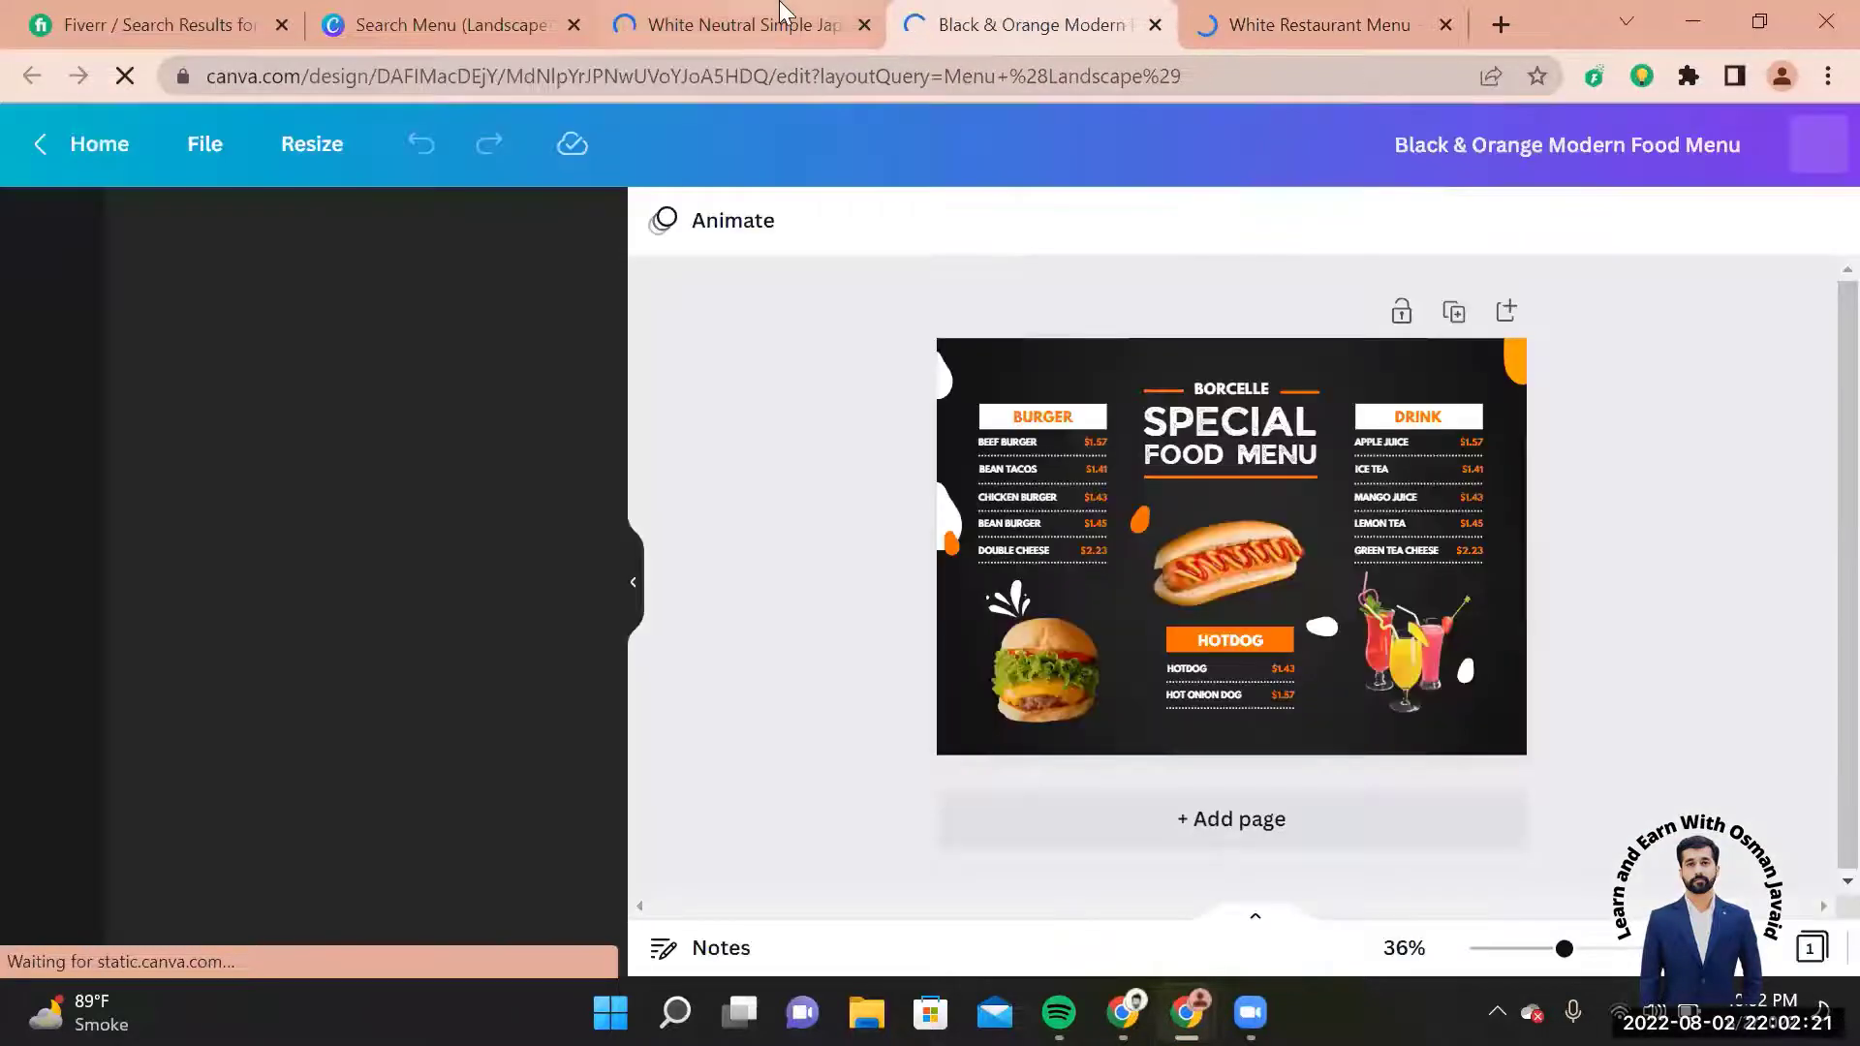
Step: Inspect the menu's editable parts by selecting the SPECIAL heading, the drinks, the hot dog and the burger in turn
click(1260, 422)
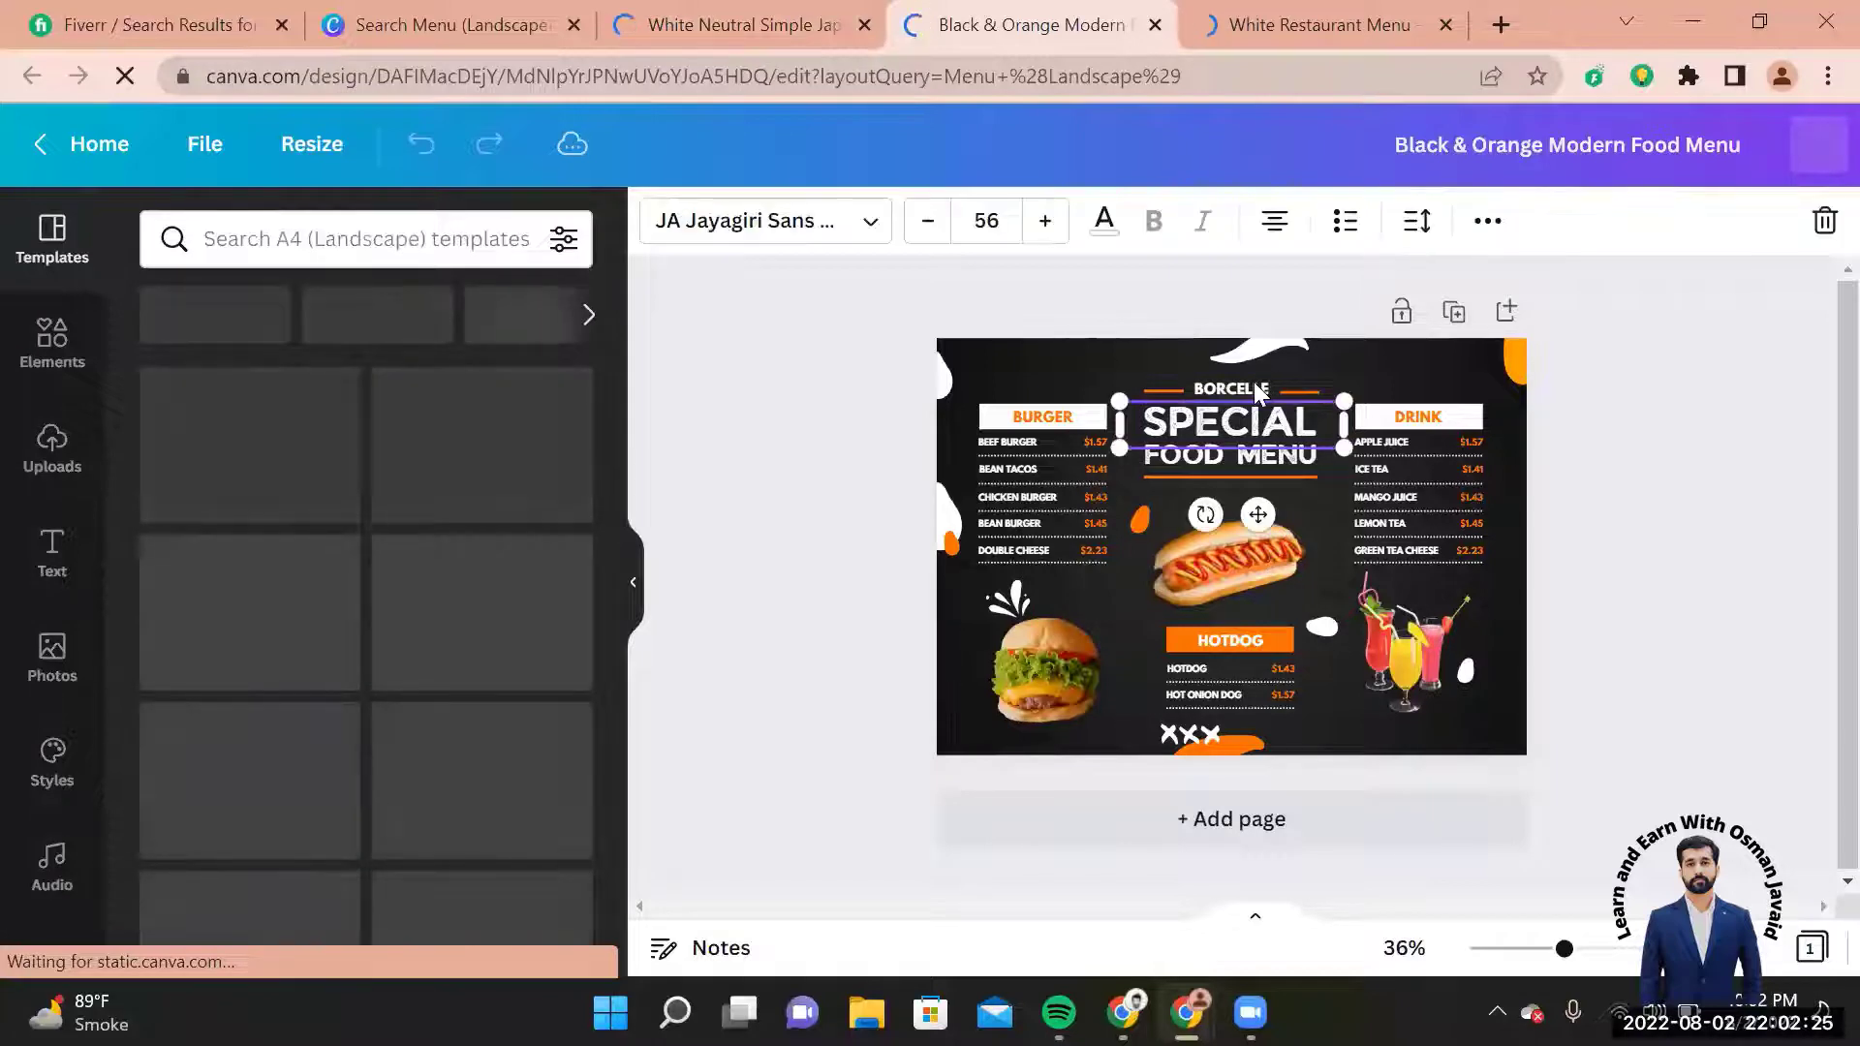
click(1411, 630)
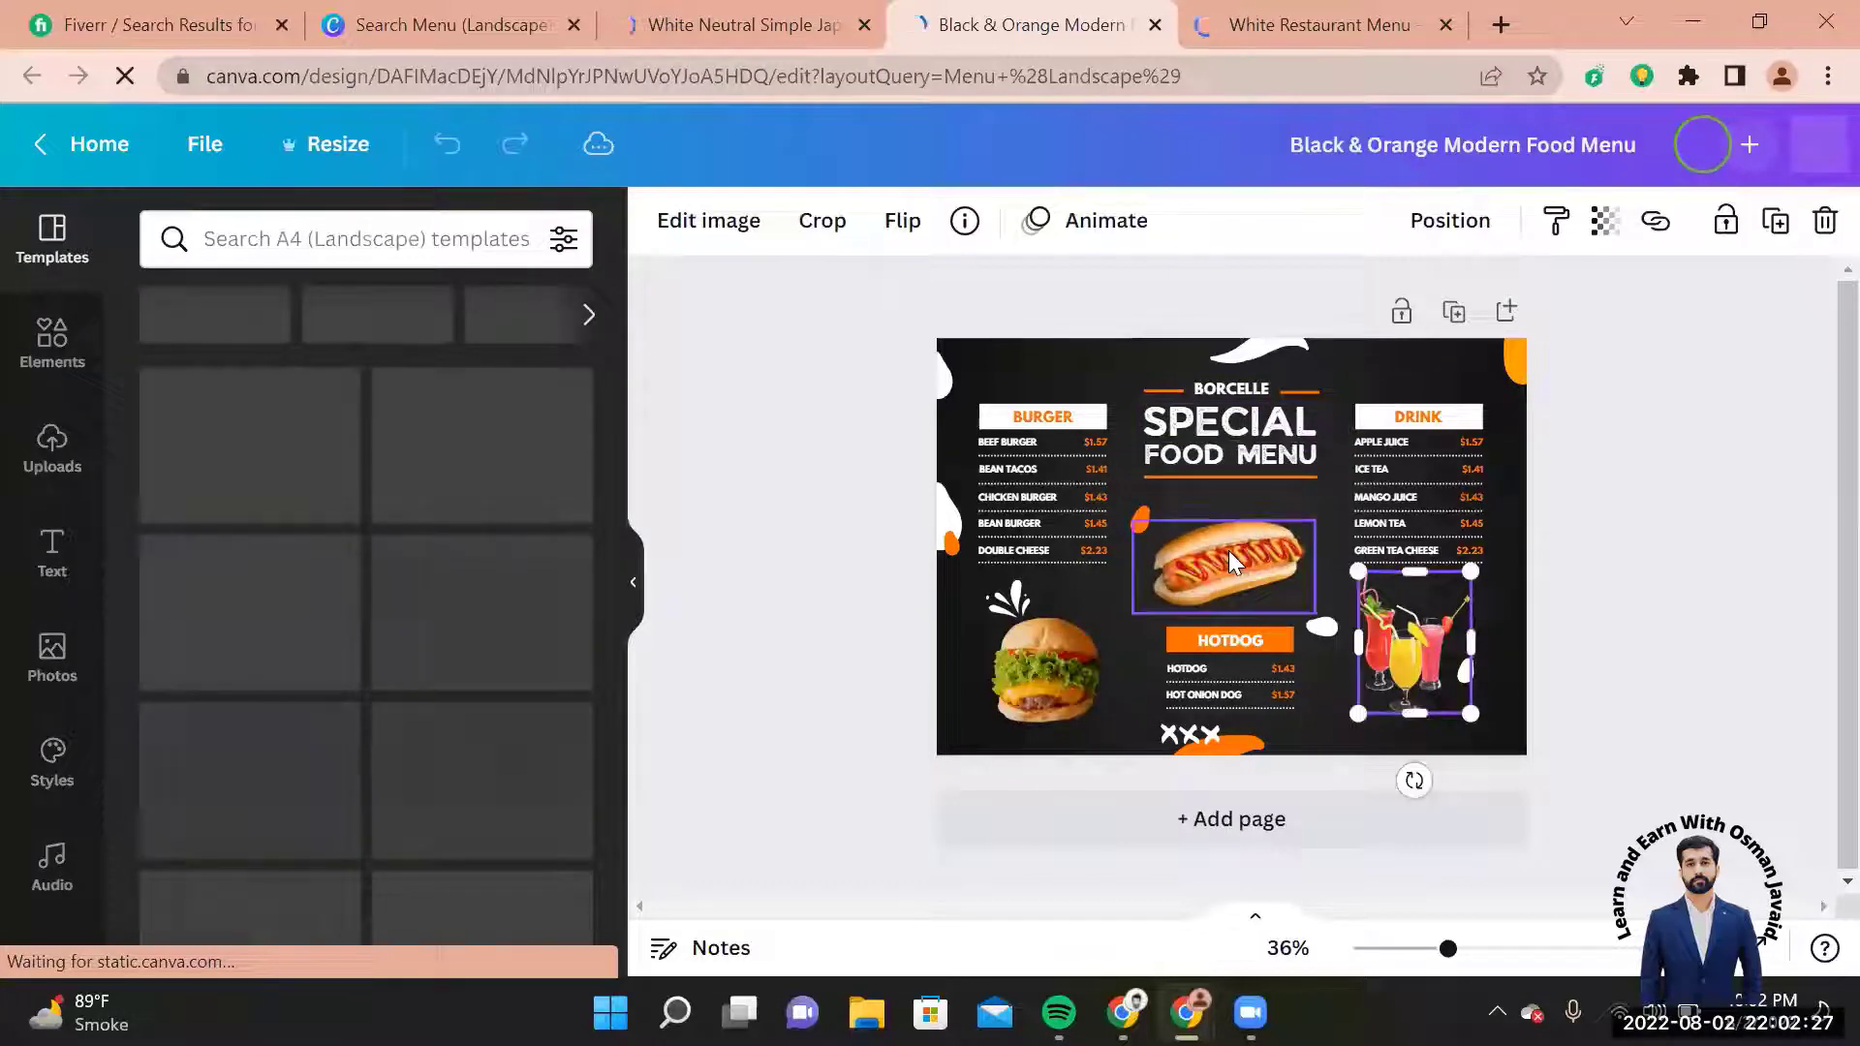
click(1228, 554)
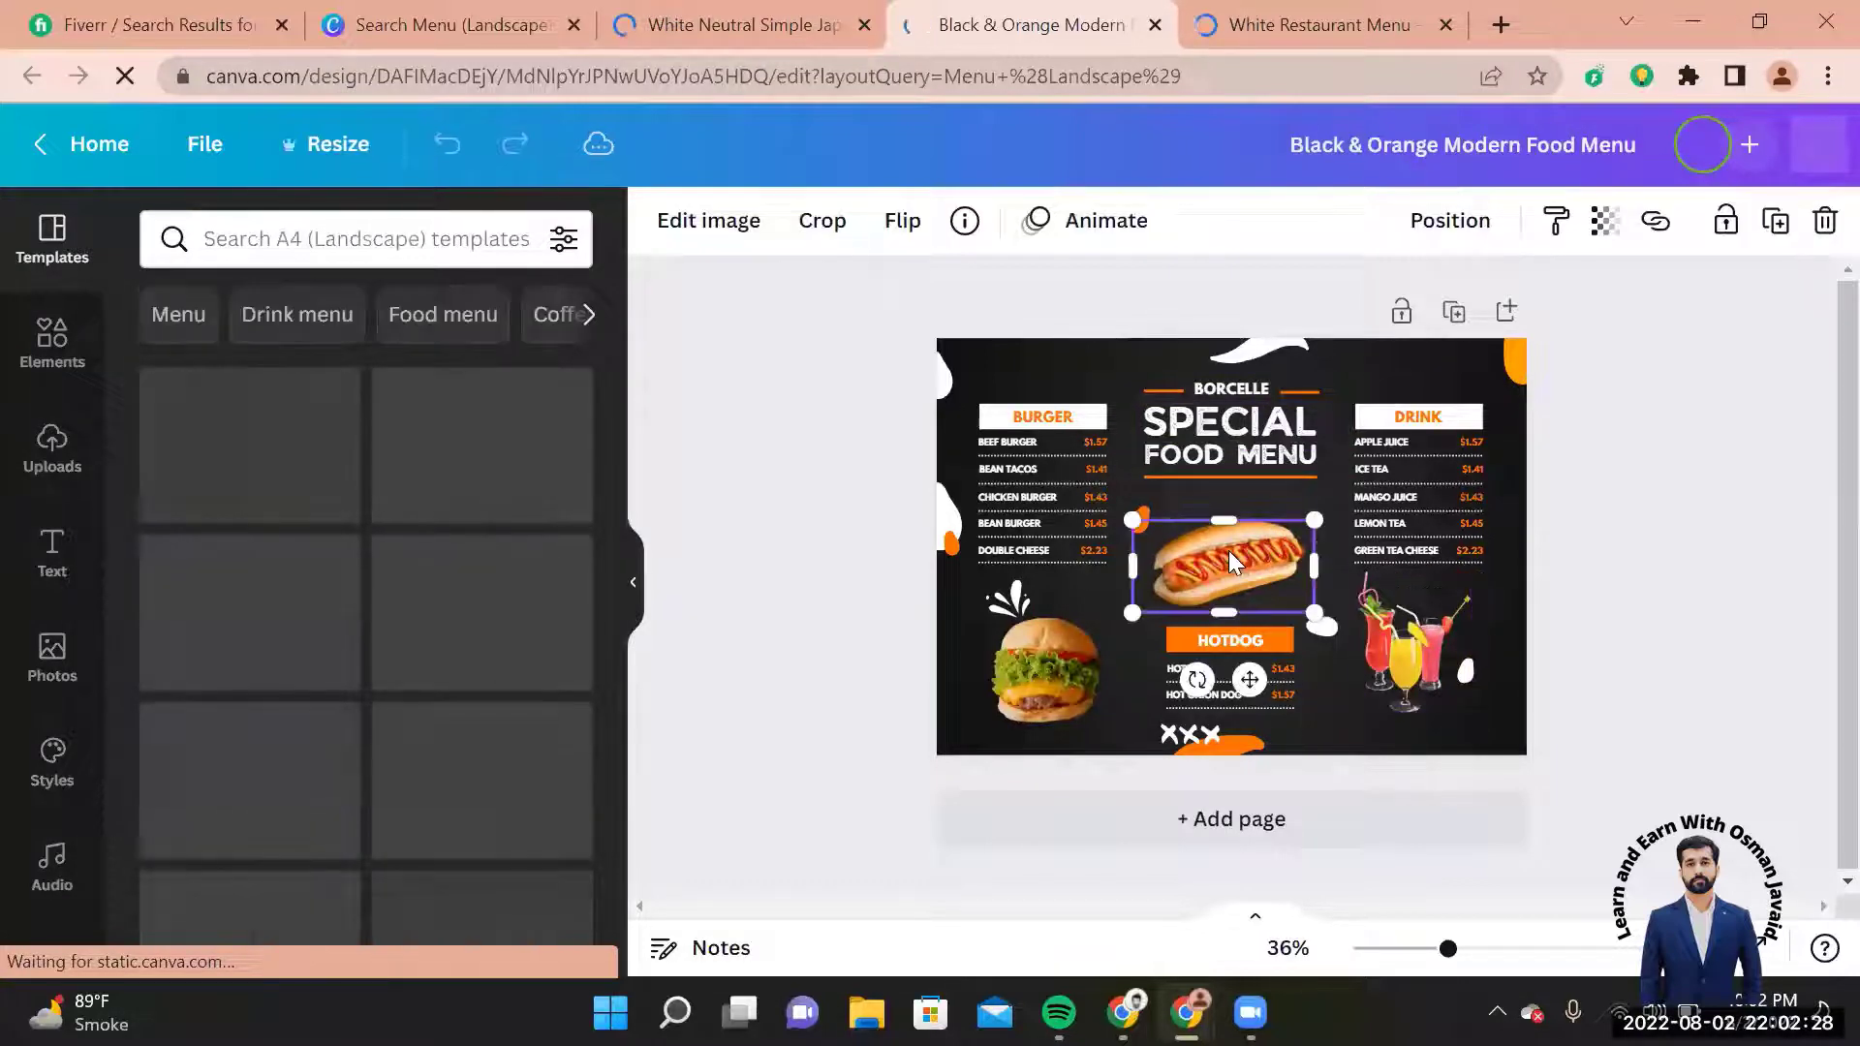
click(1021, 669)
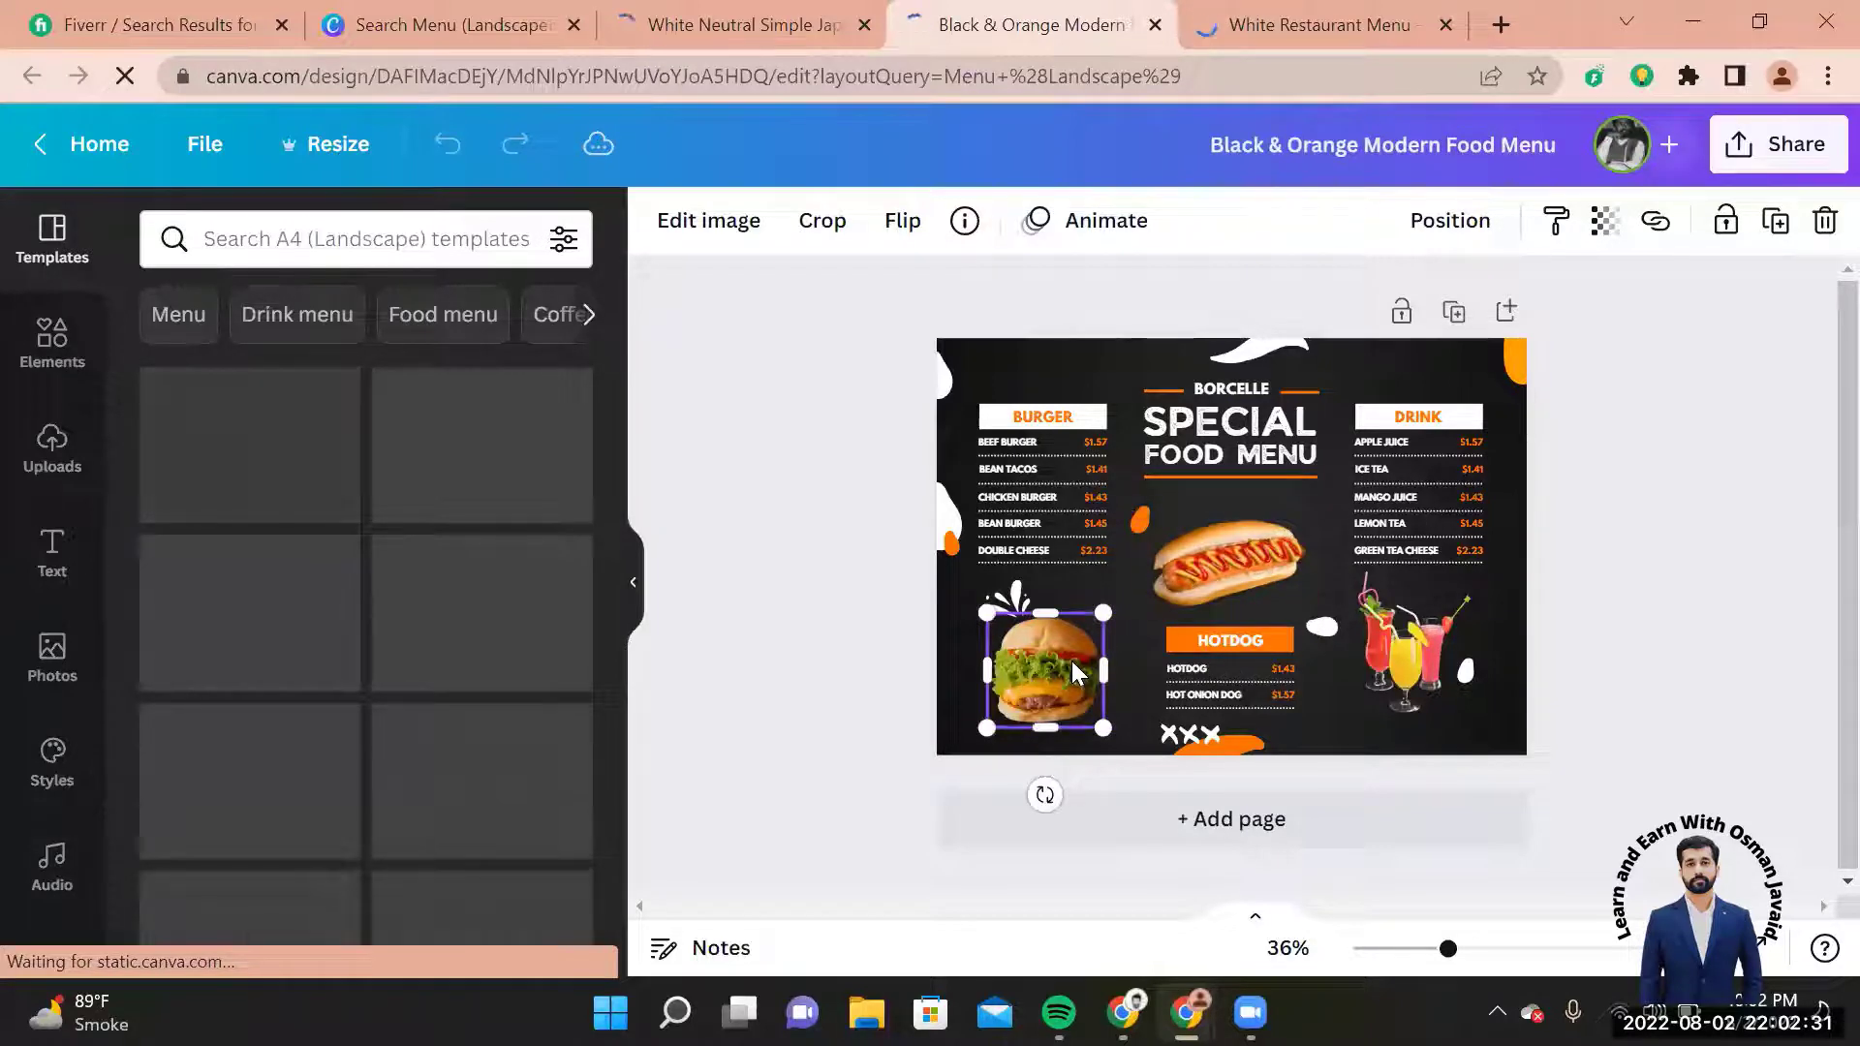
Step: Search Canva's elements for "cold drink" and browse the matching pictures
click(52, 347)
click(275, 250)
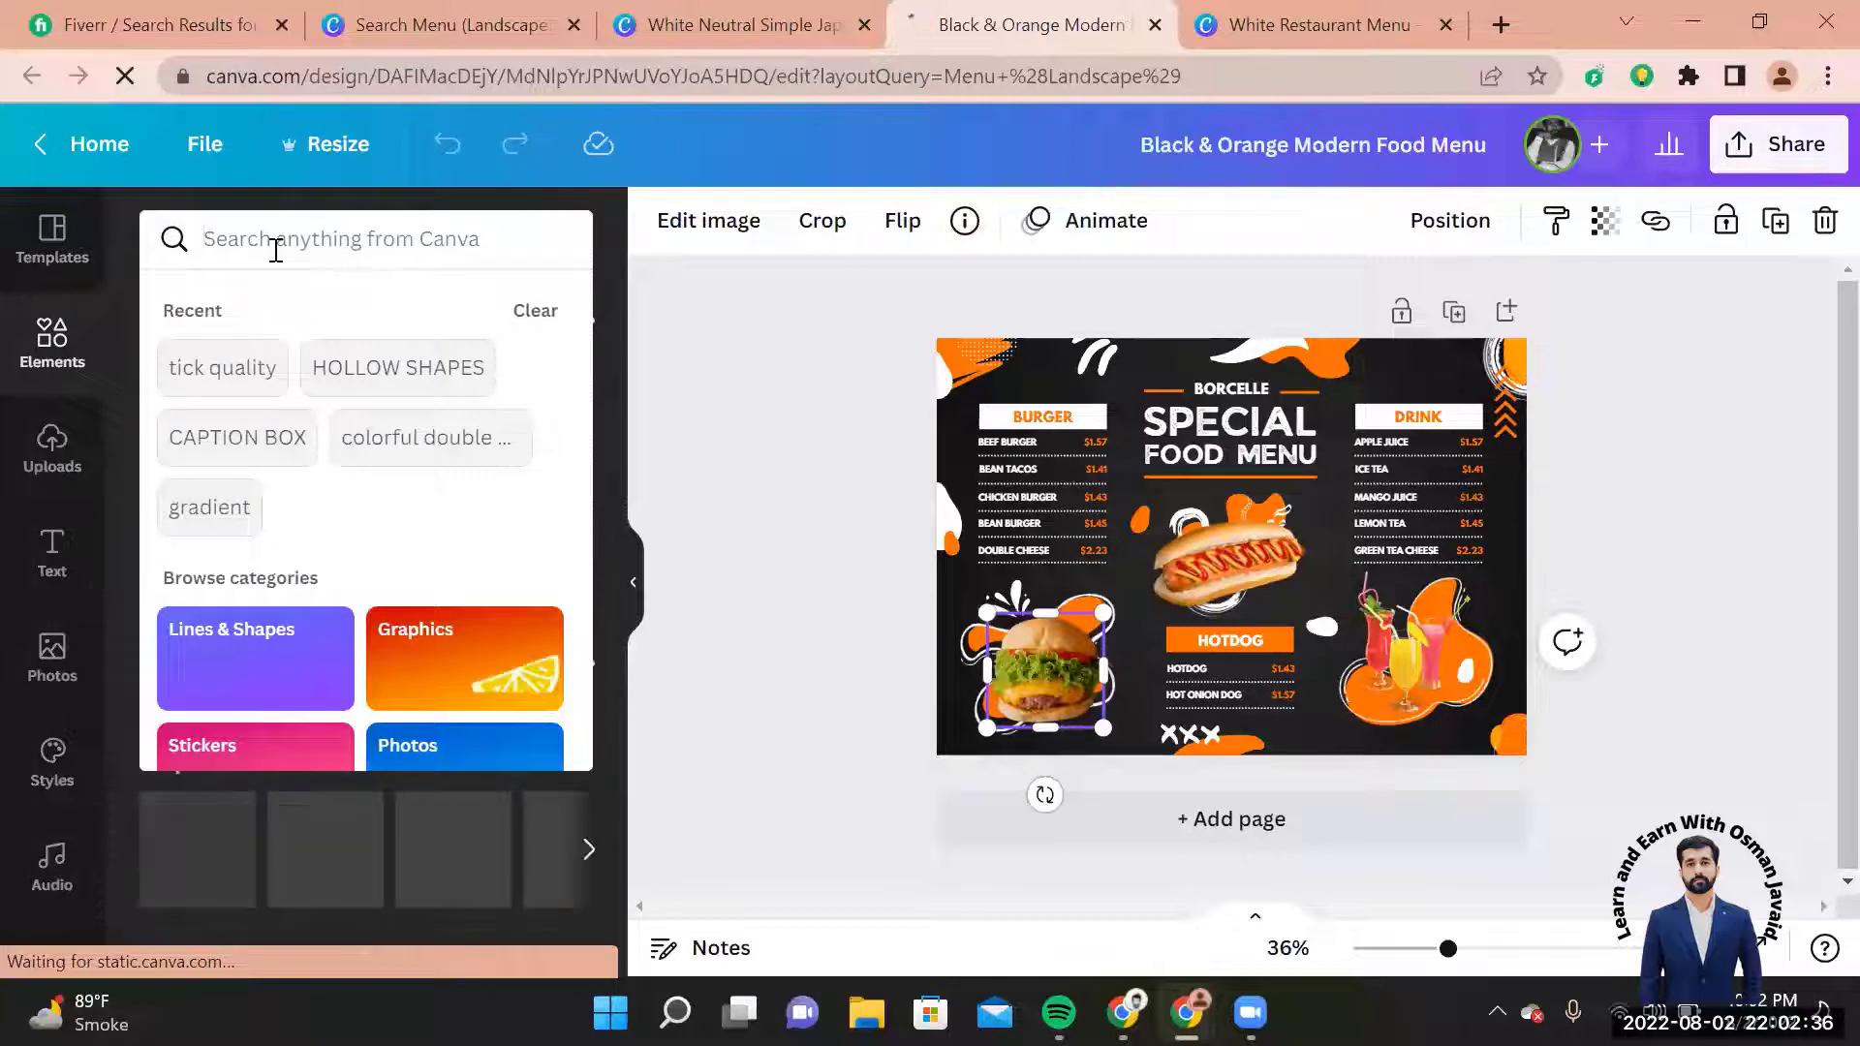
text(cold d)
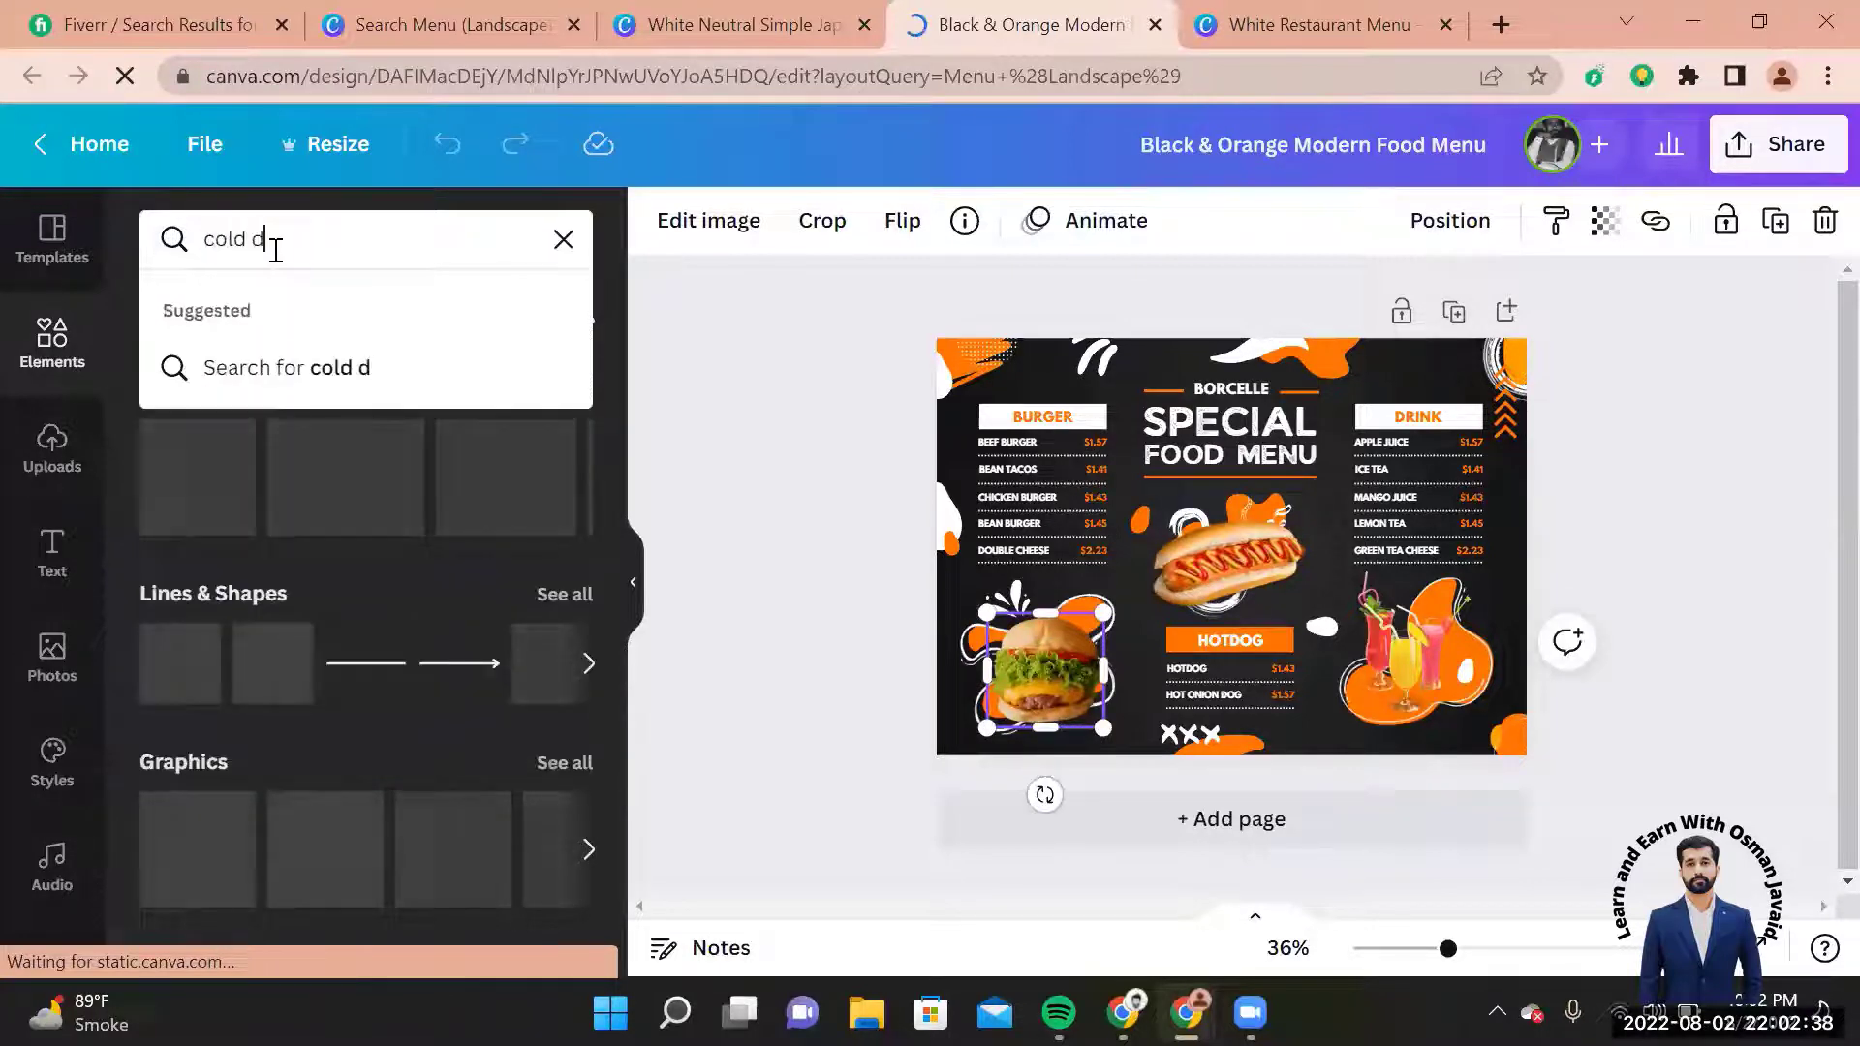
text(rink)
key(Return)
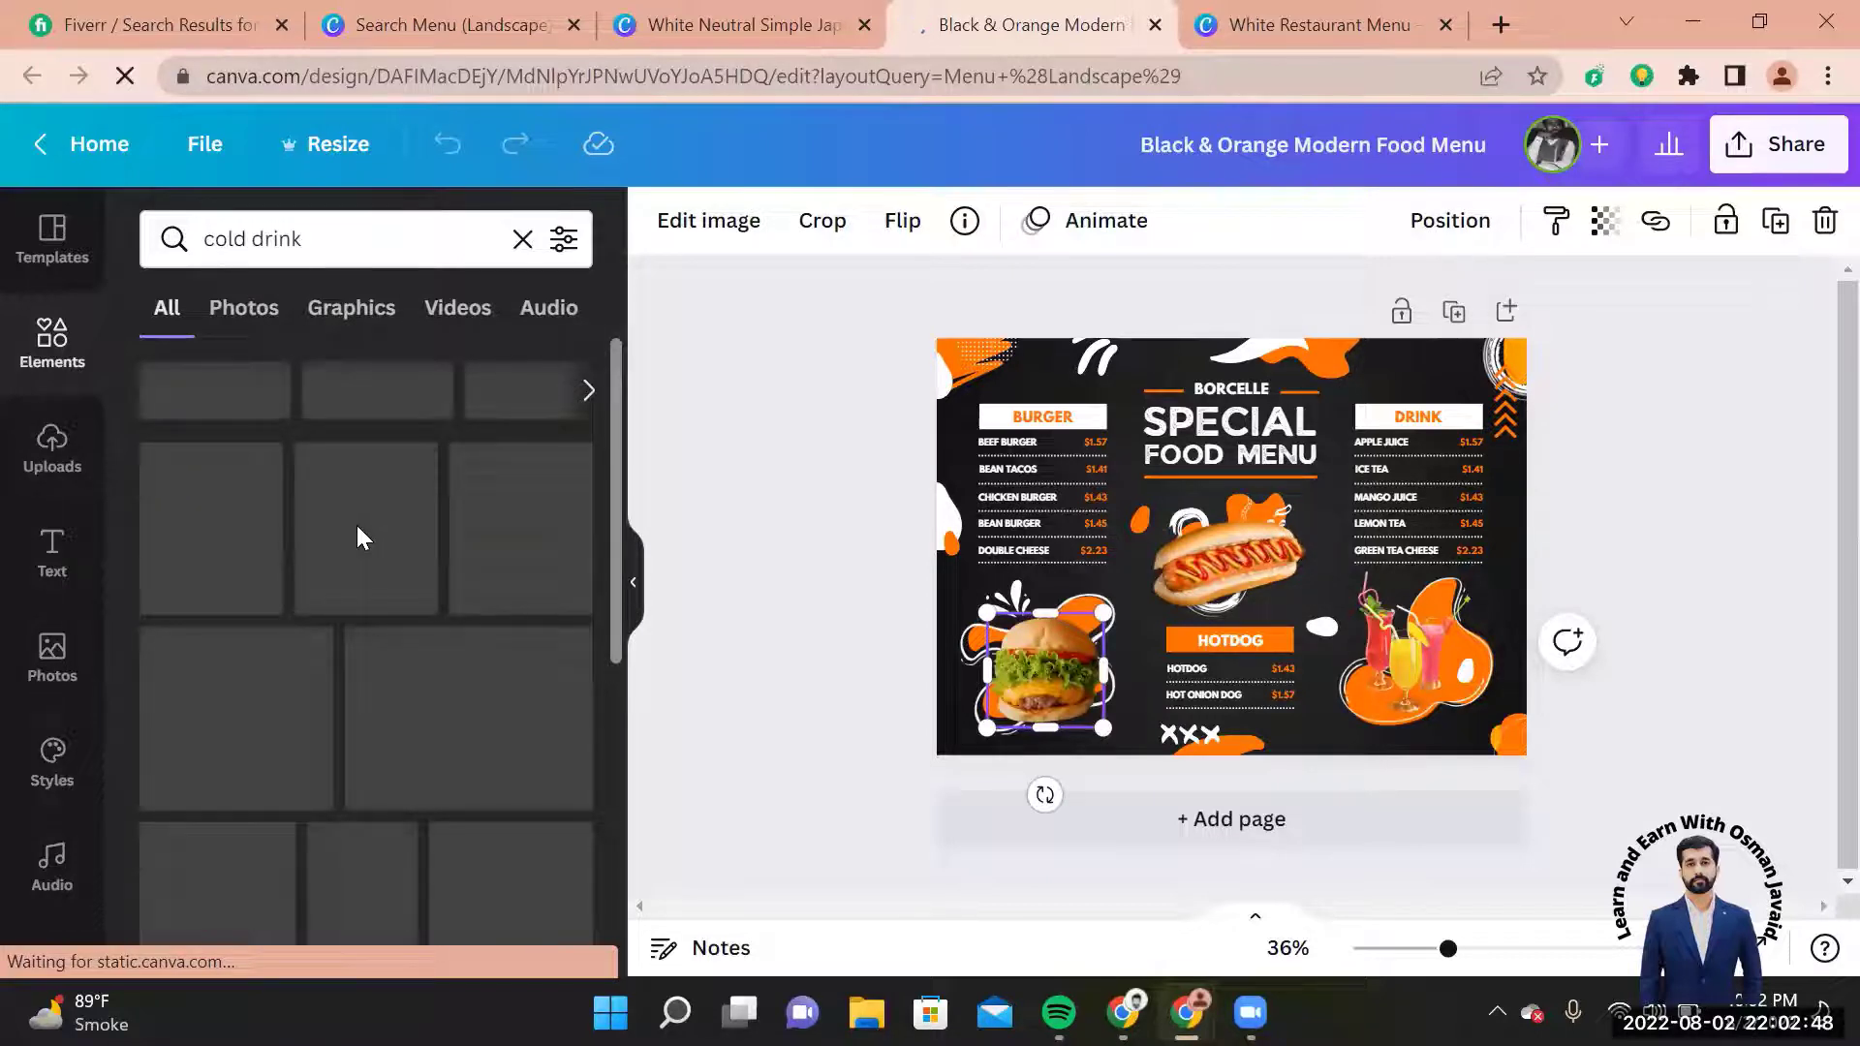
scroll(356, 525, down, 2)
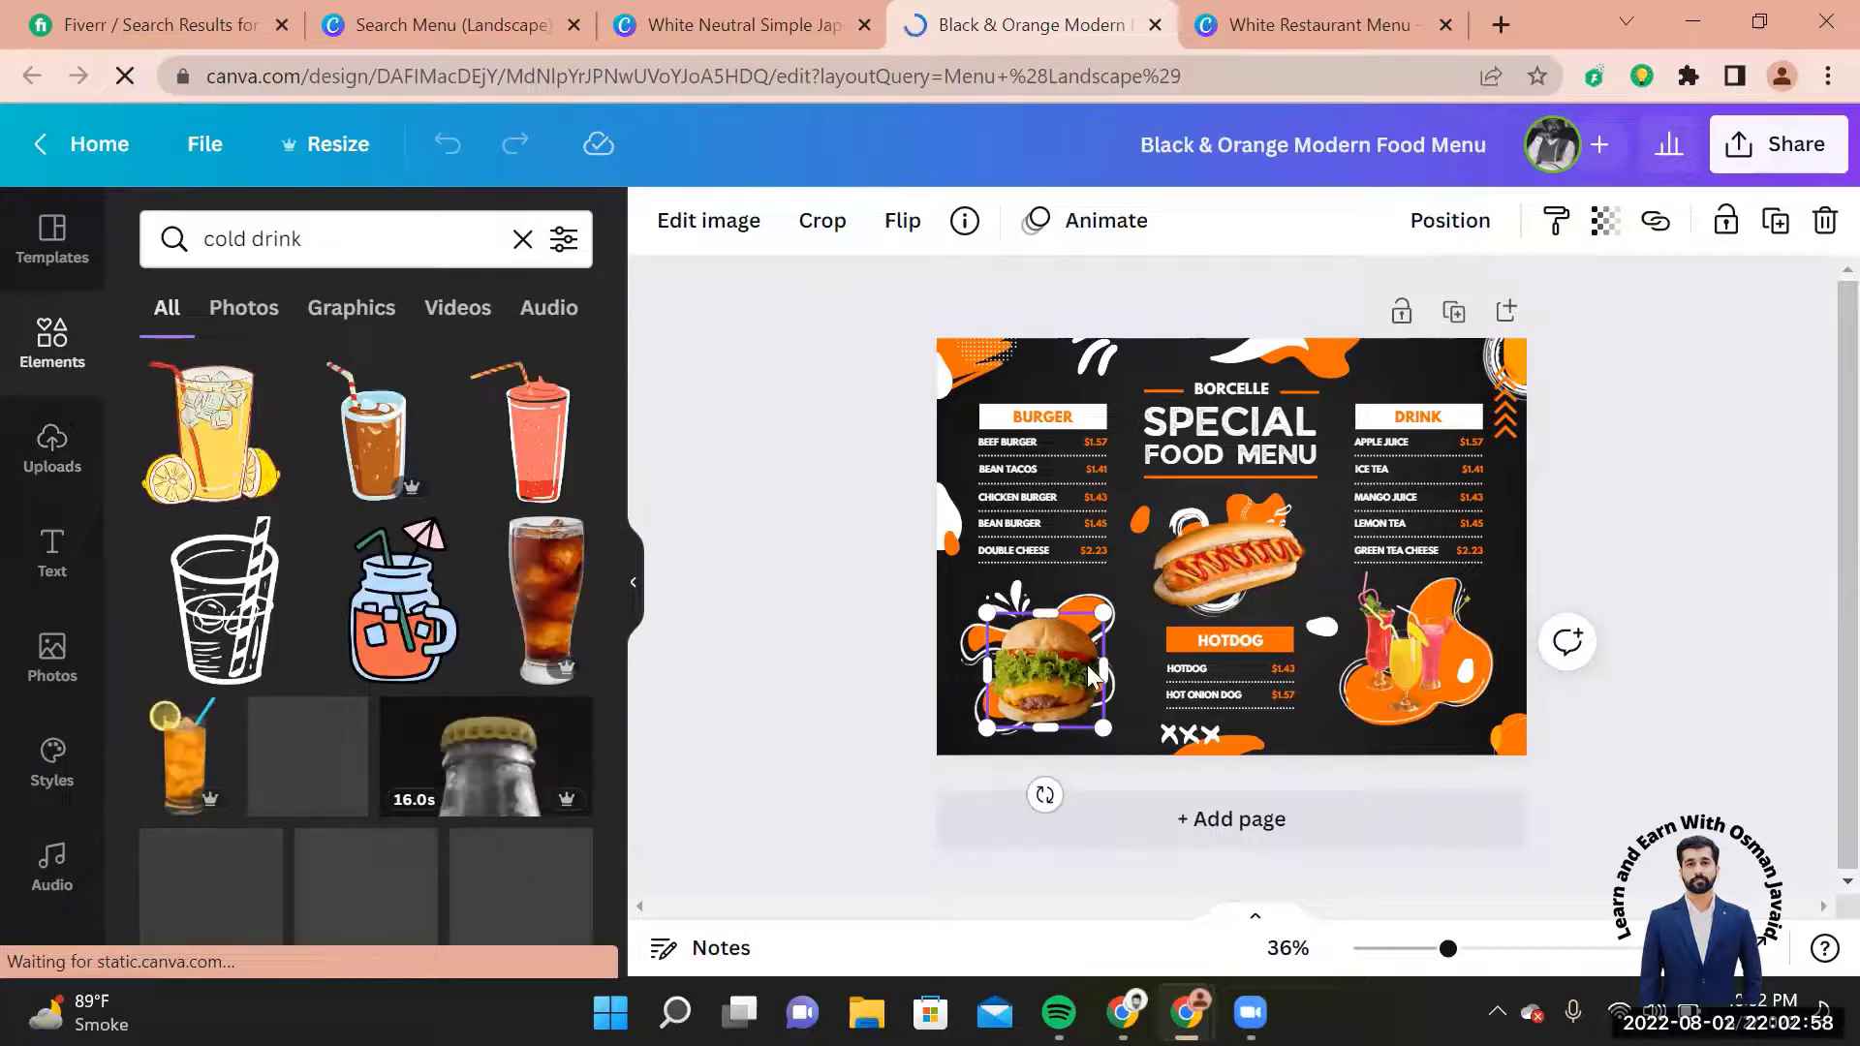
Step: Delete the burger picture from the menu and add the tall glass of iced cola to the page
key(Delete)
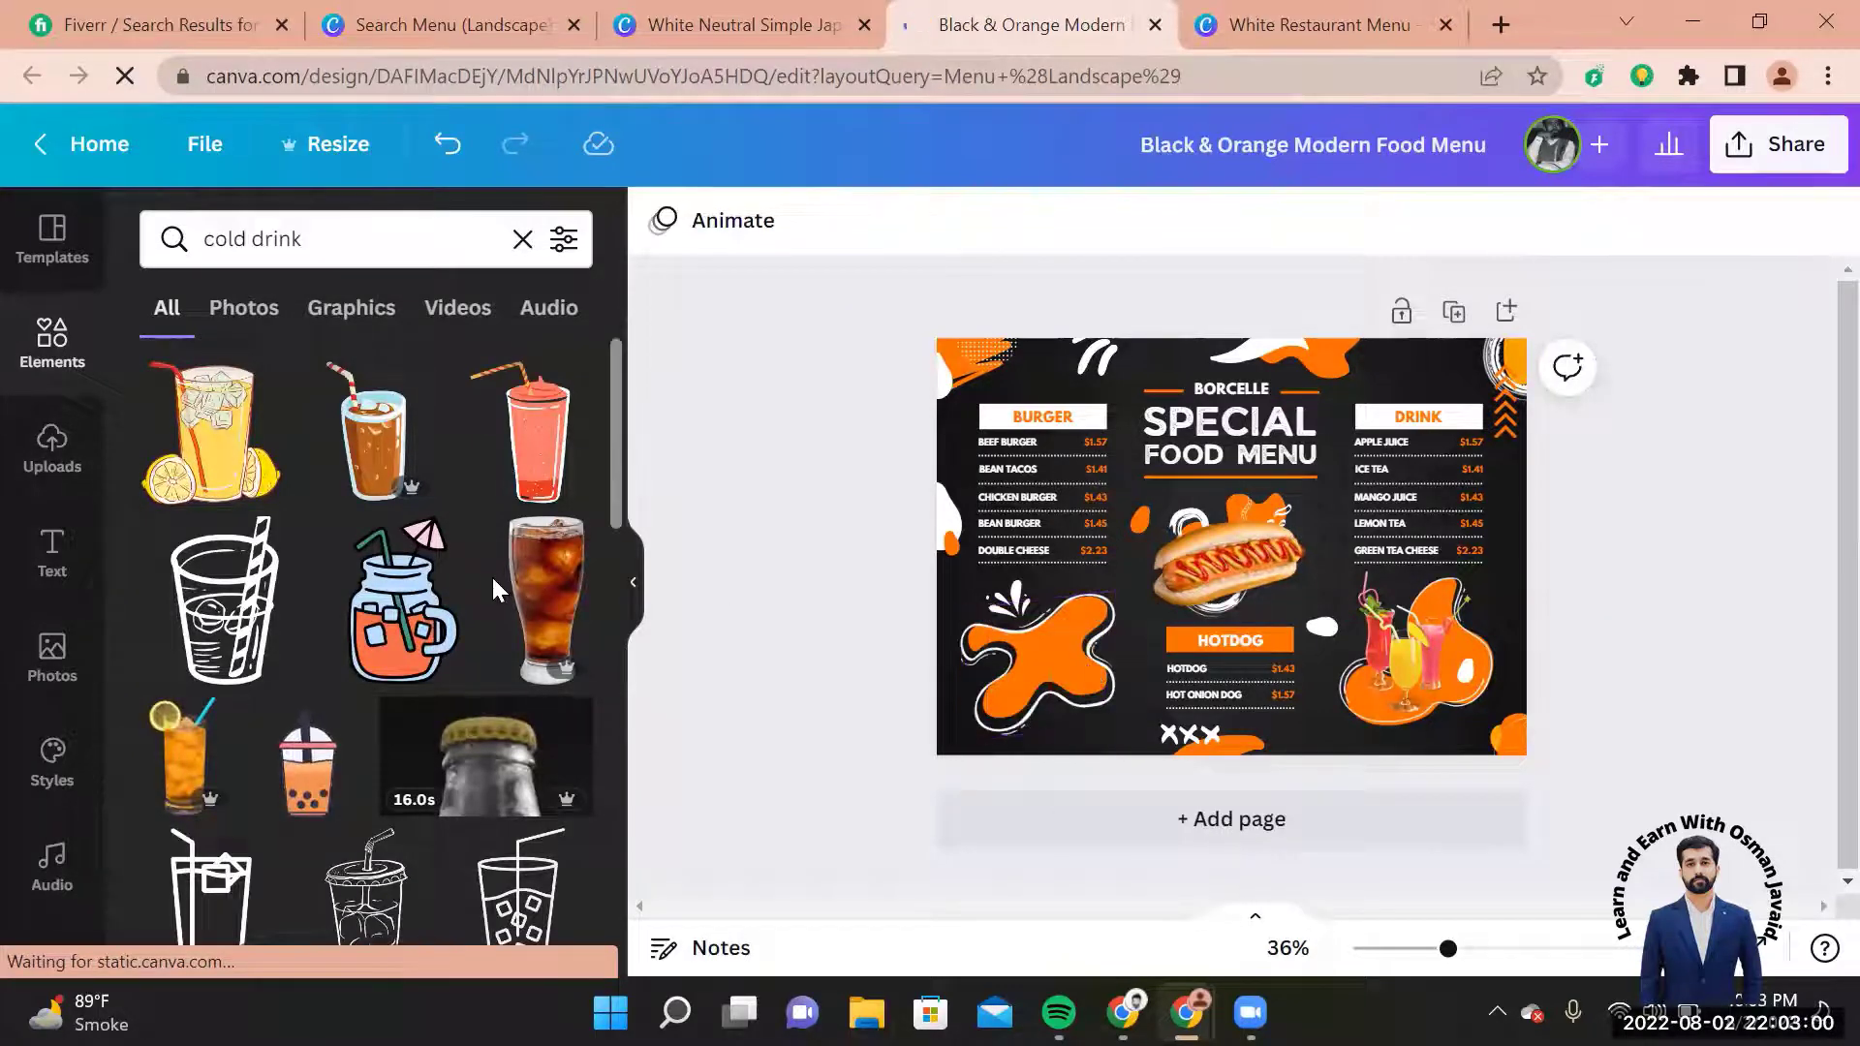
mouse_move(533, 591)
mouse_down()
mouse_move(963, 677)
mouse_move(1031, 630)
mouse_move(886, 543)
mouse_move(407, 513)
mouse_move(520, 582)
mouse_up()
click(520, 582)
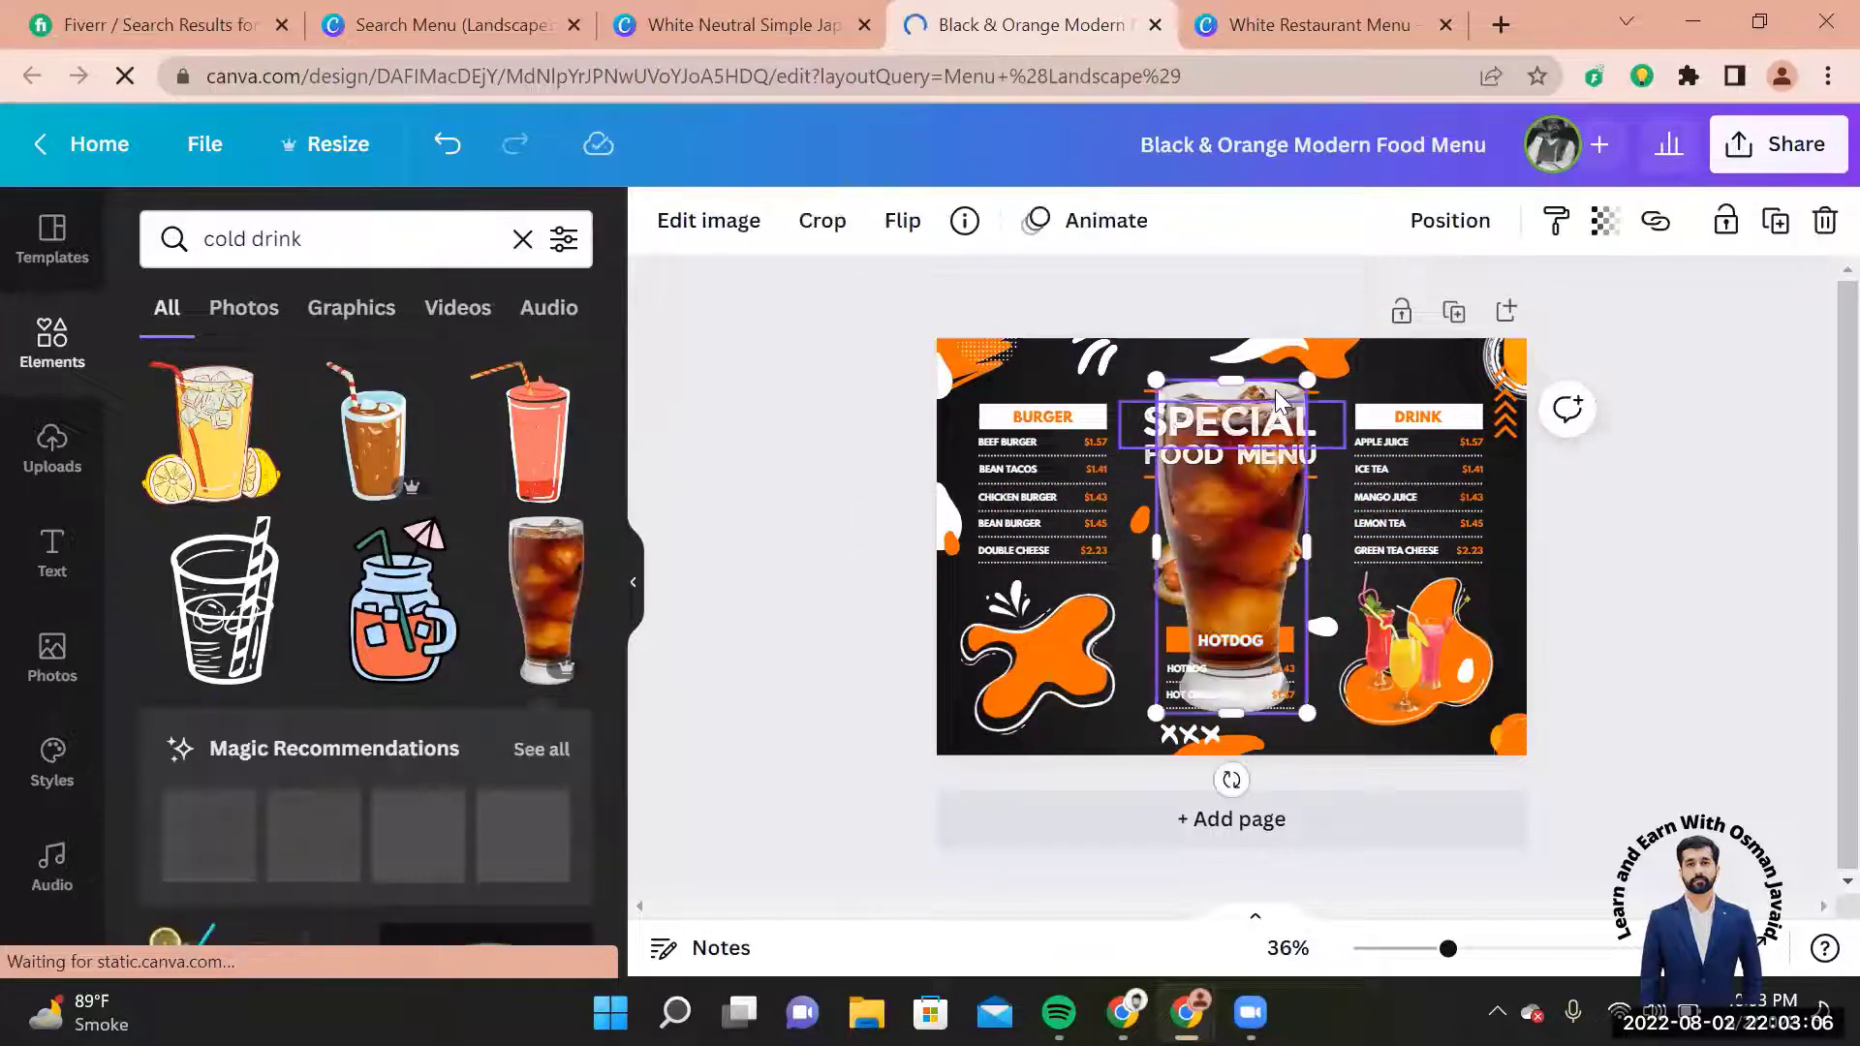
Step: Shrink the iced cola glass and place it on the orange splash below the burger price list
click(1307, 372)
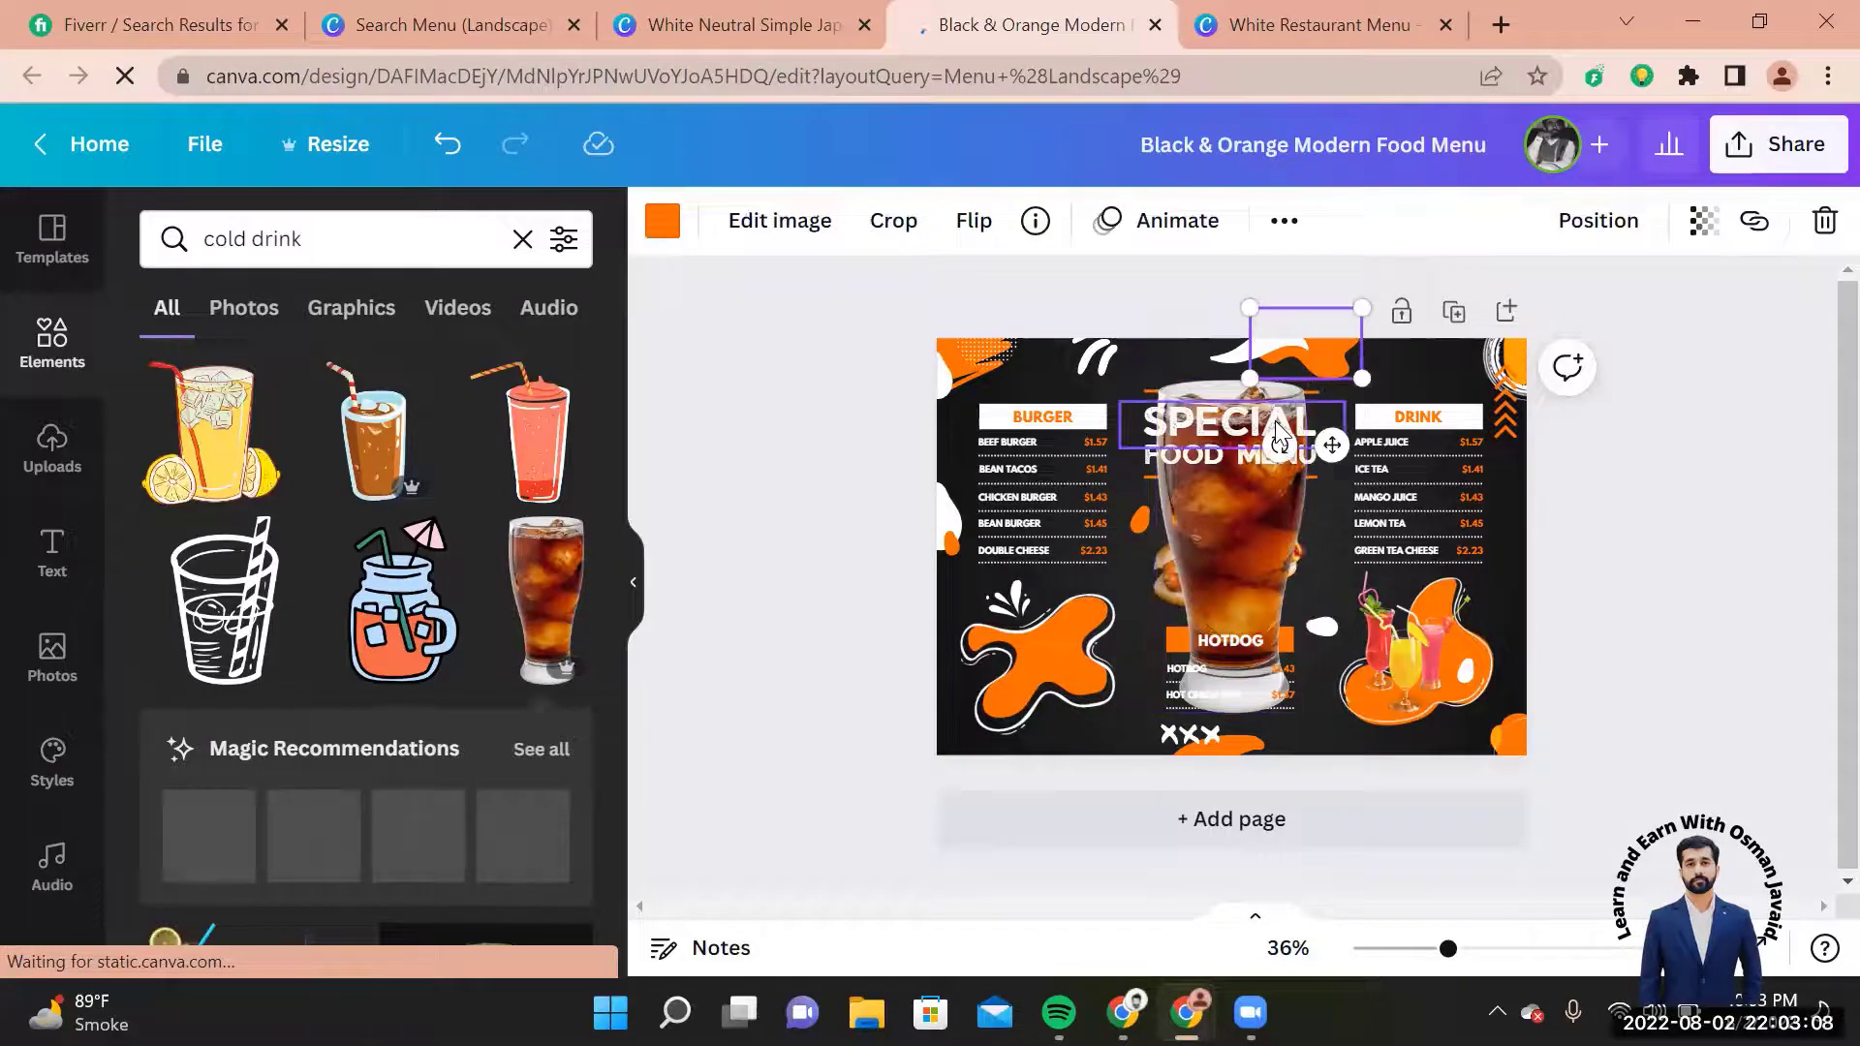
click(1274, 520)
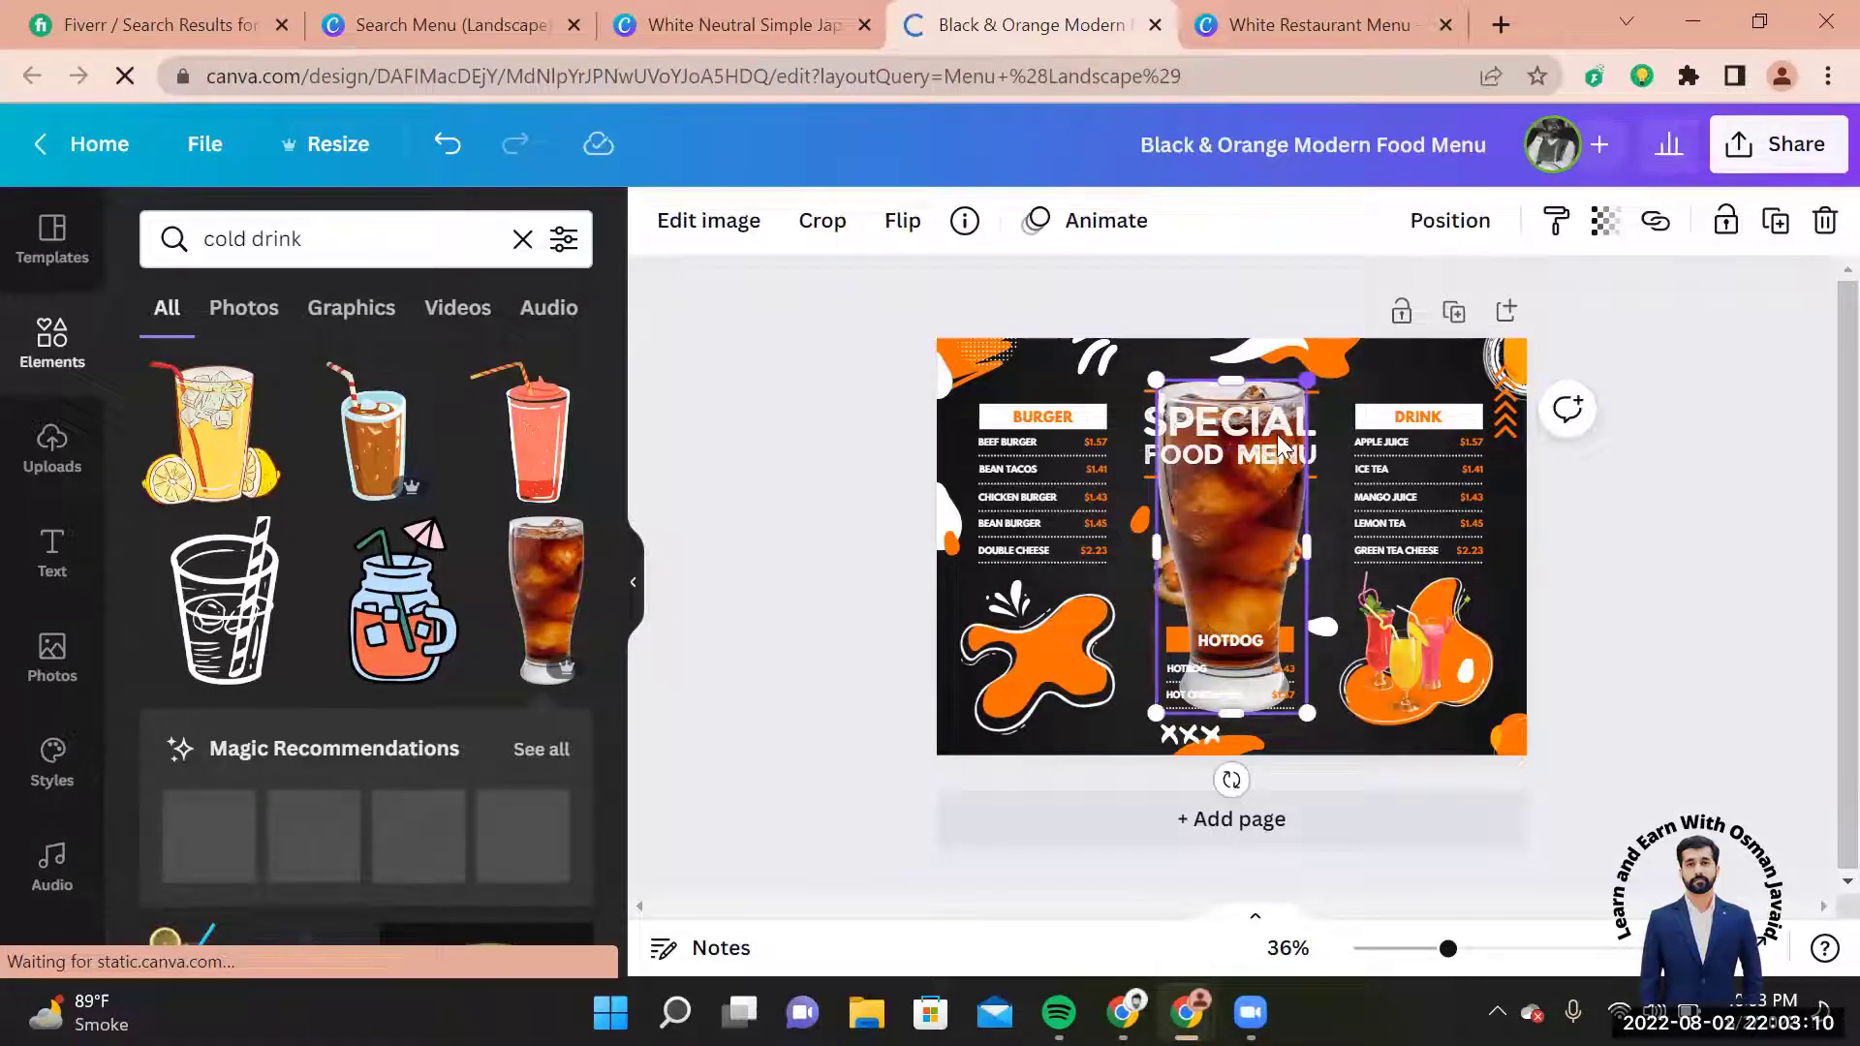
drag(1307, 384, 1238, 575)
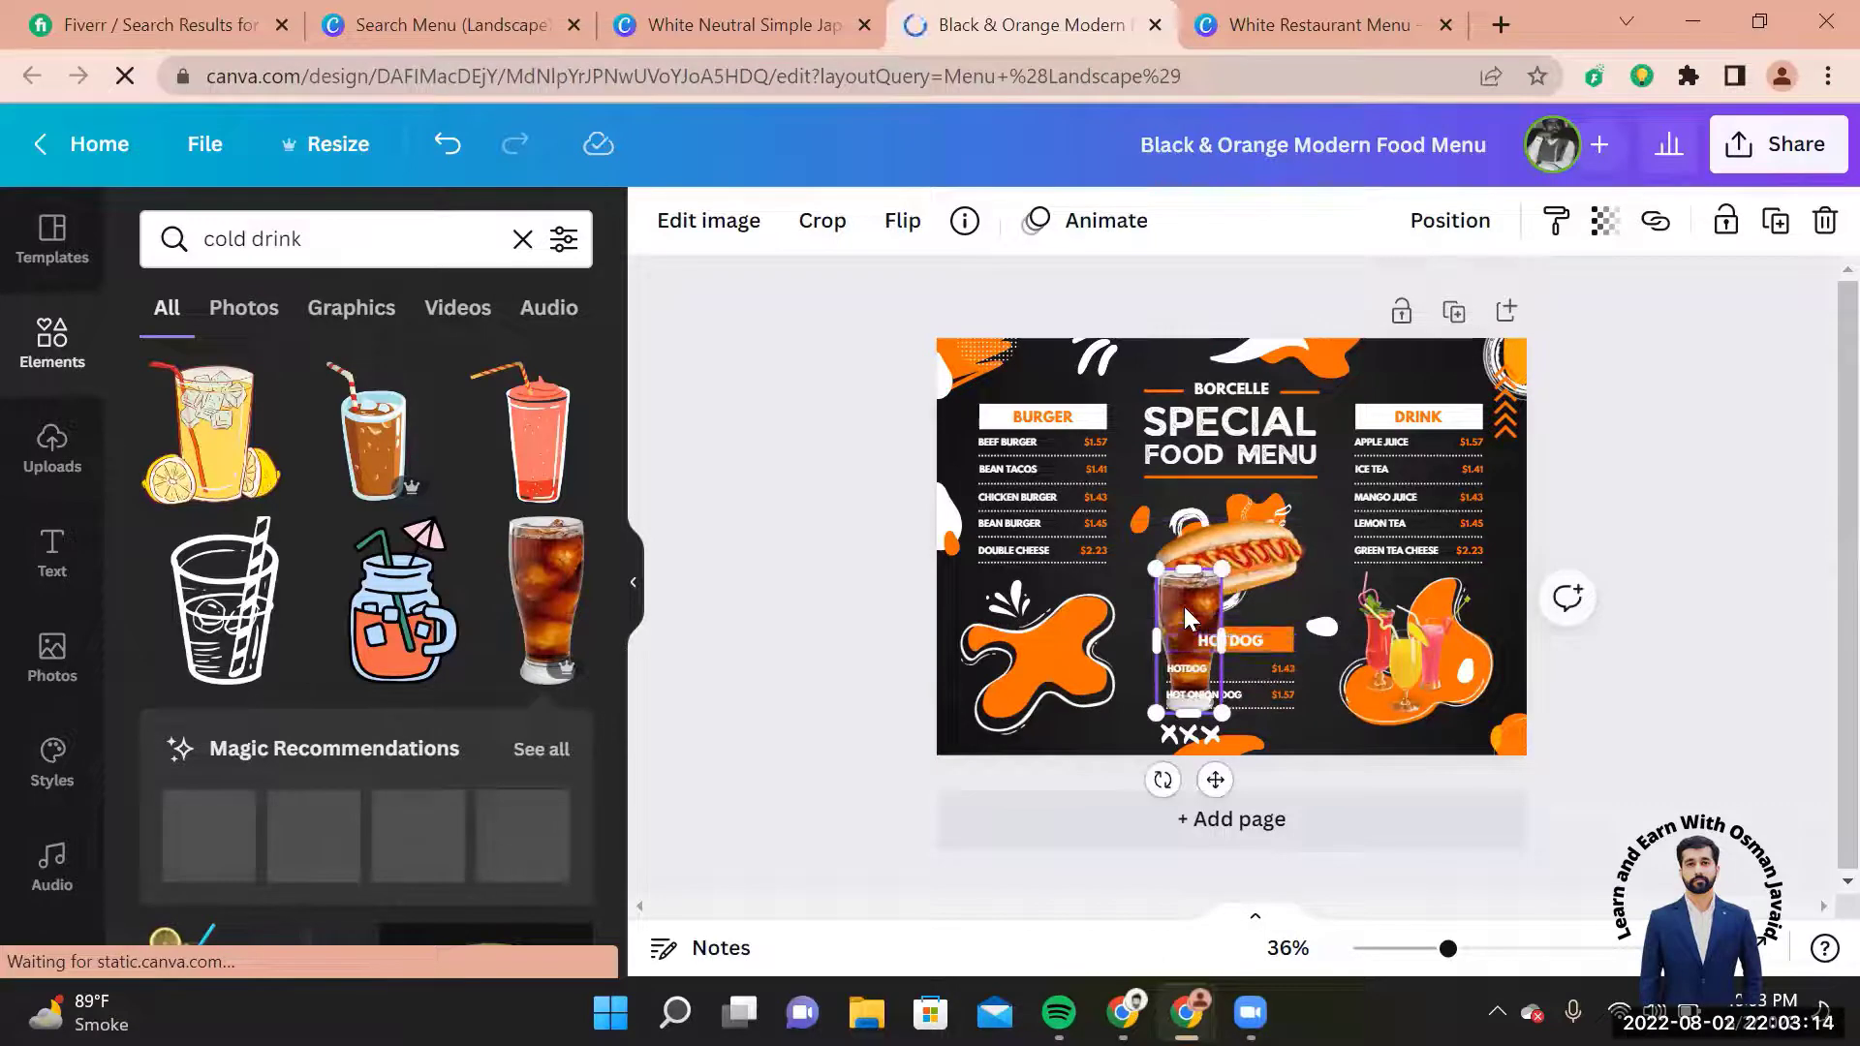
drag(1133, 620, 1042, 628)
drag(1030, 616, 1035, 614)
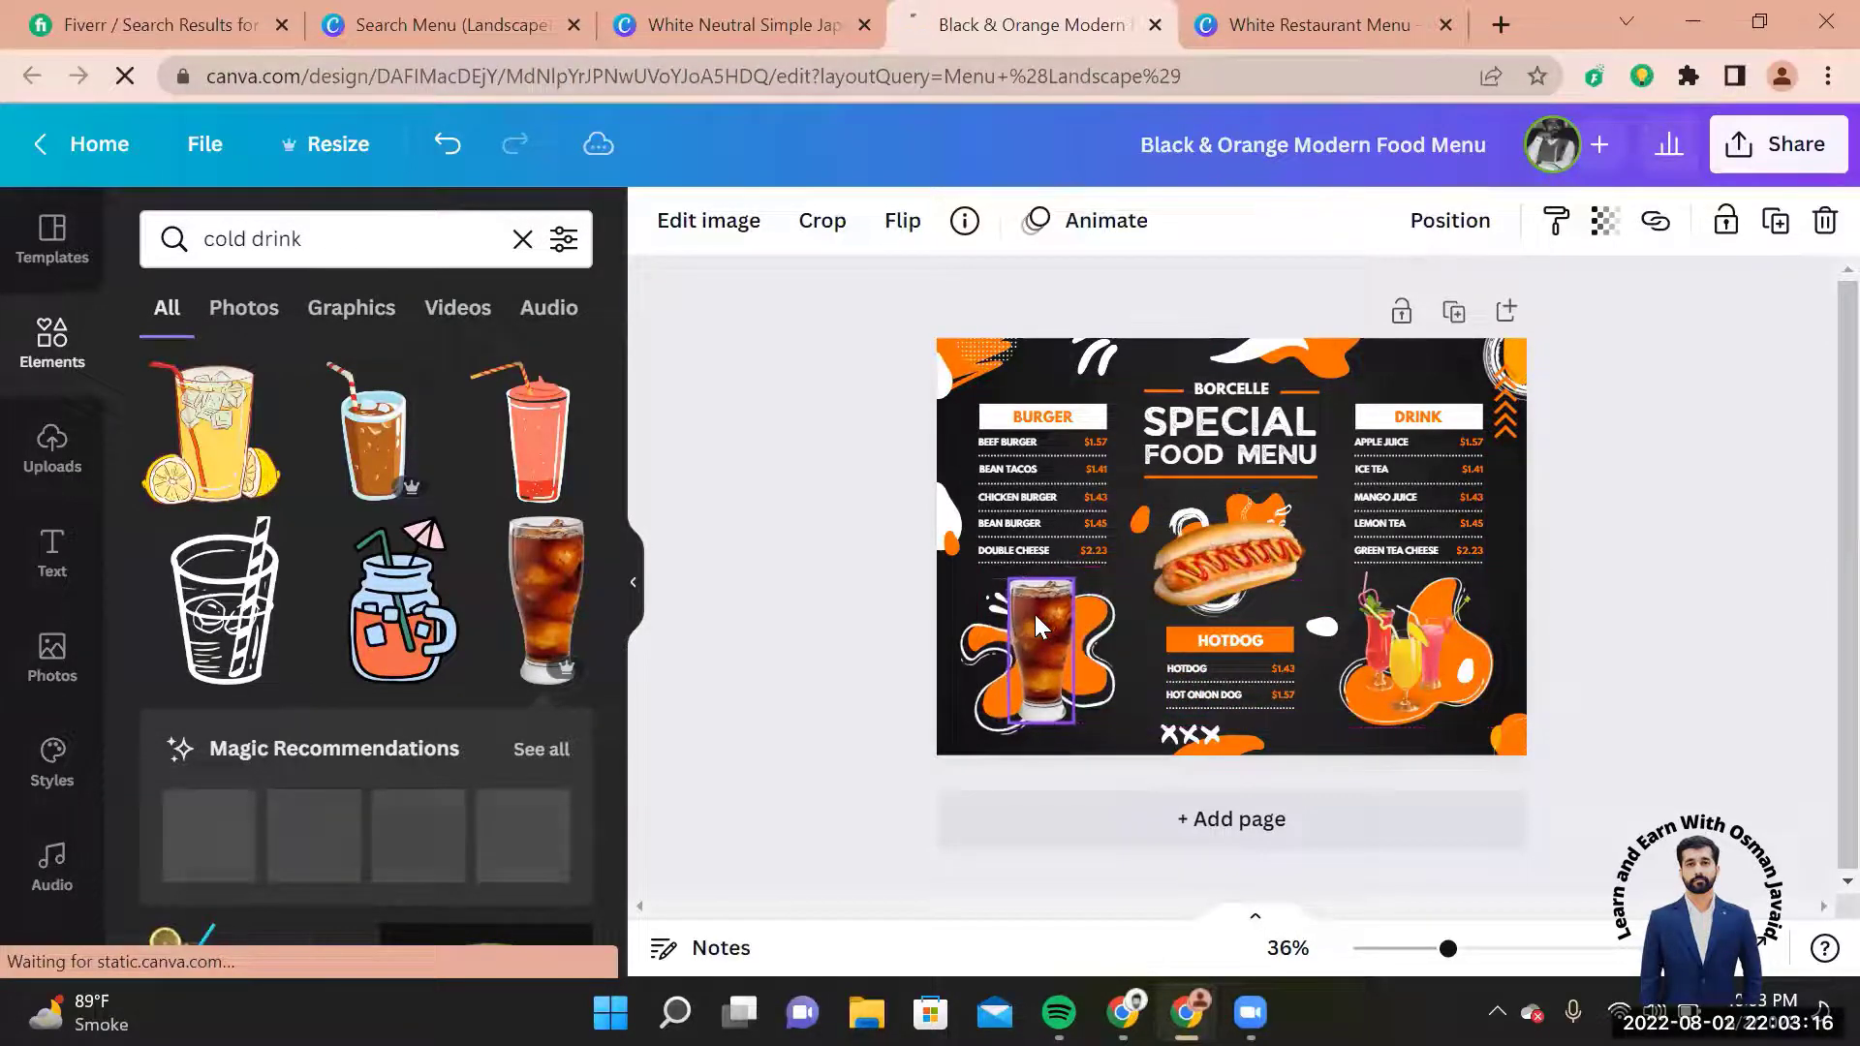
click(1612, 521)
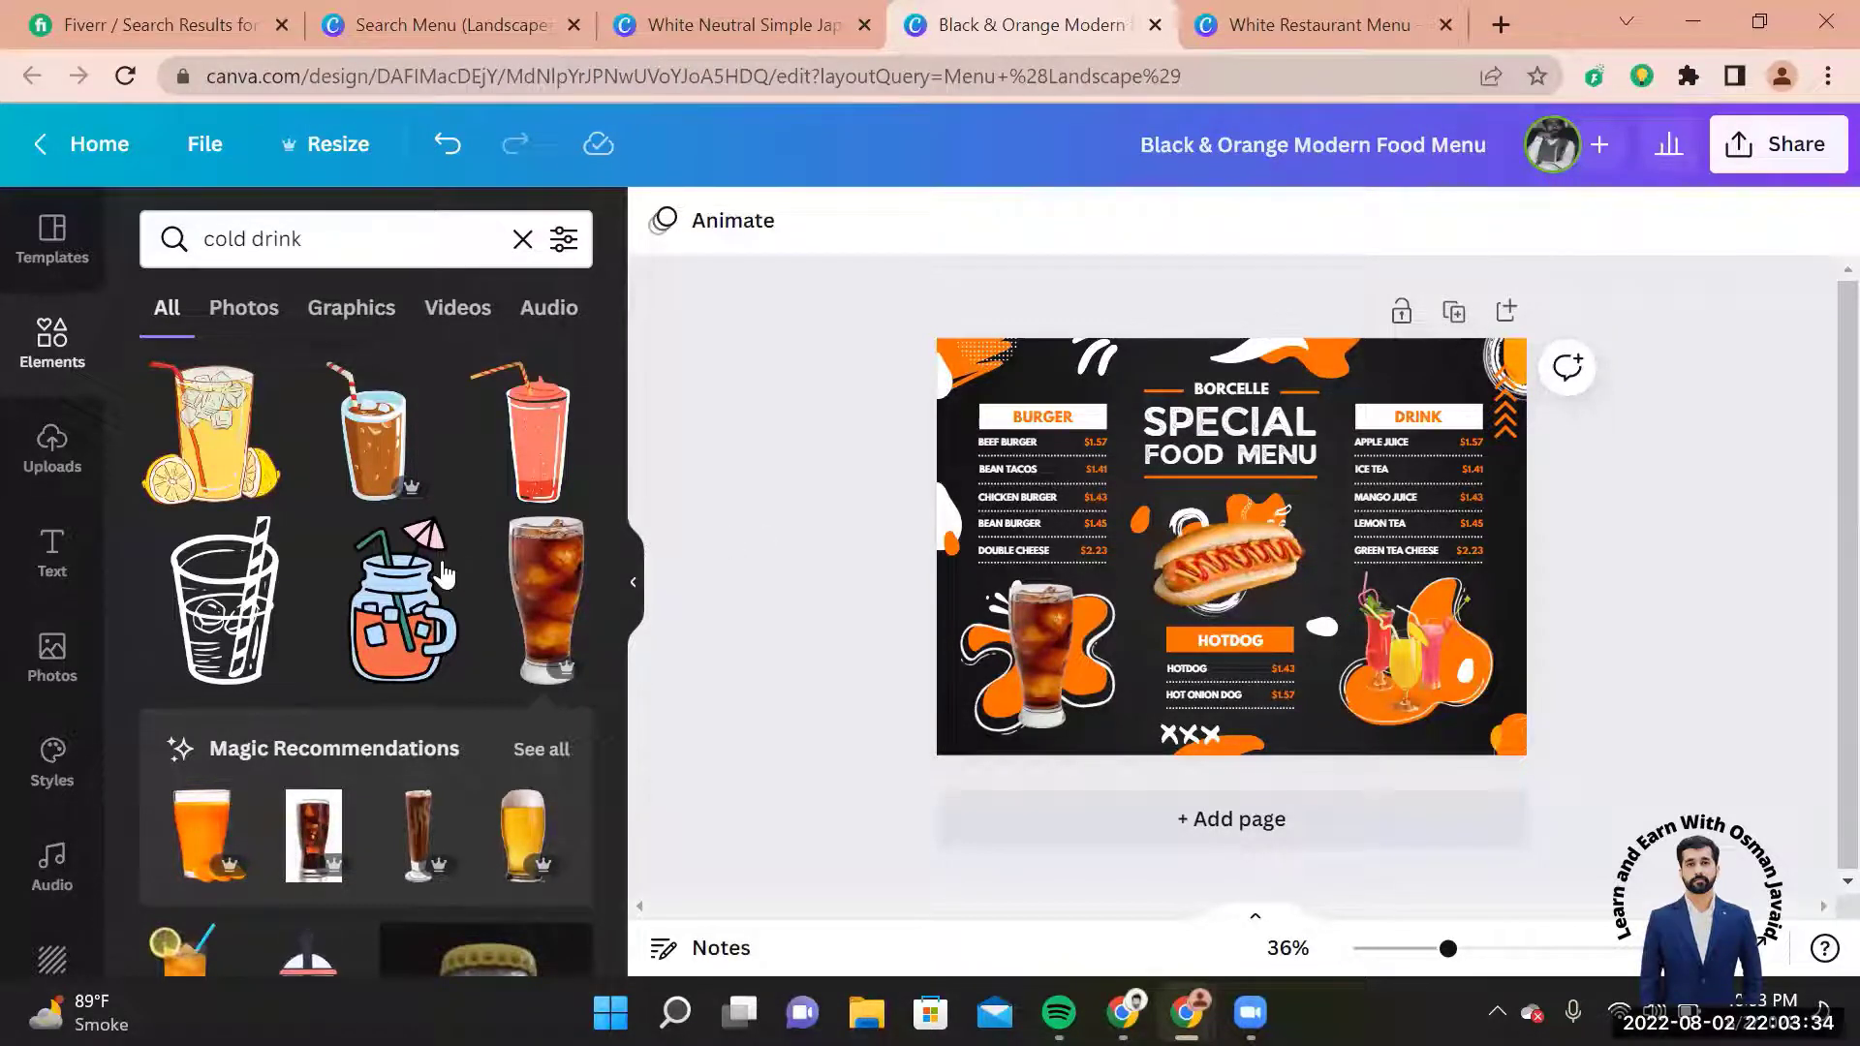
Step: Switch to the Fiverr results and browse the menu design gigs from top to bottom
scroll(368, 601, down, 2)
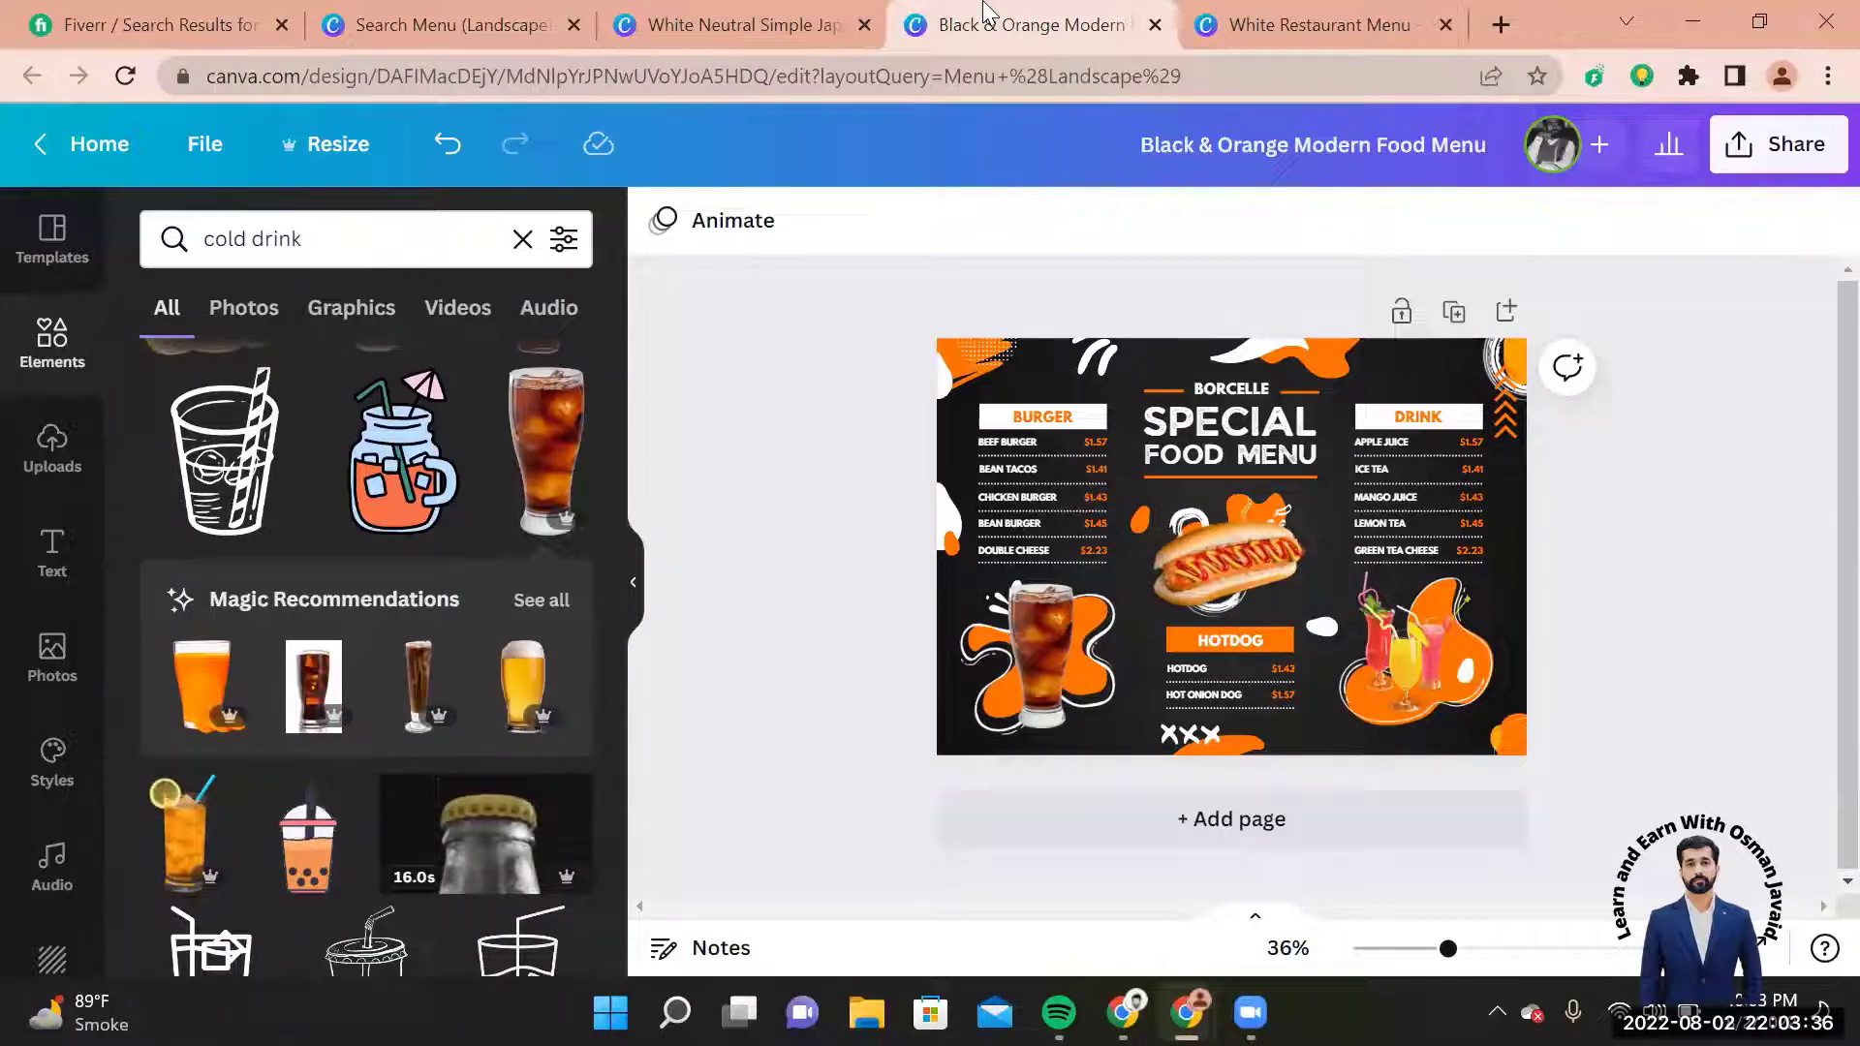
click(249, 14)
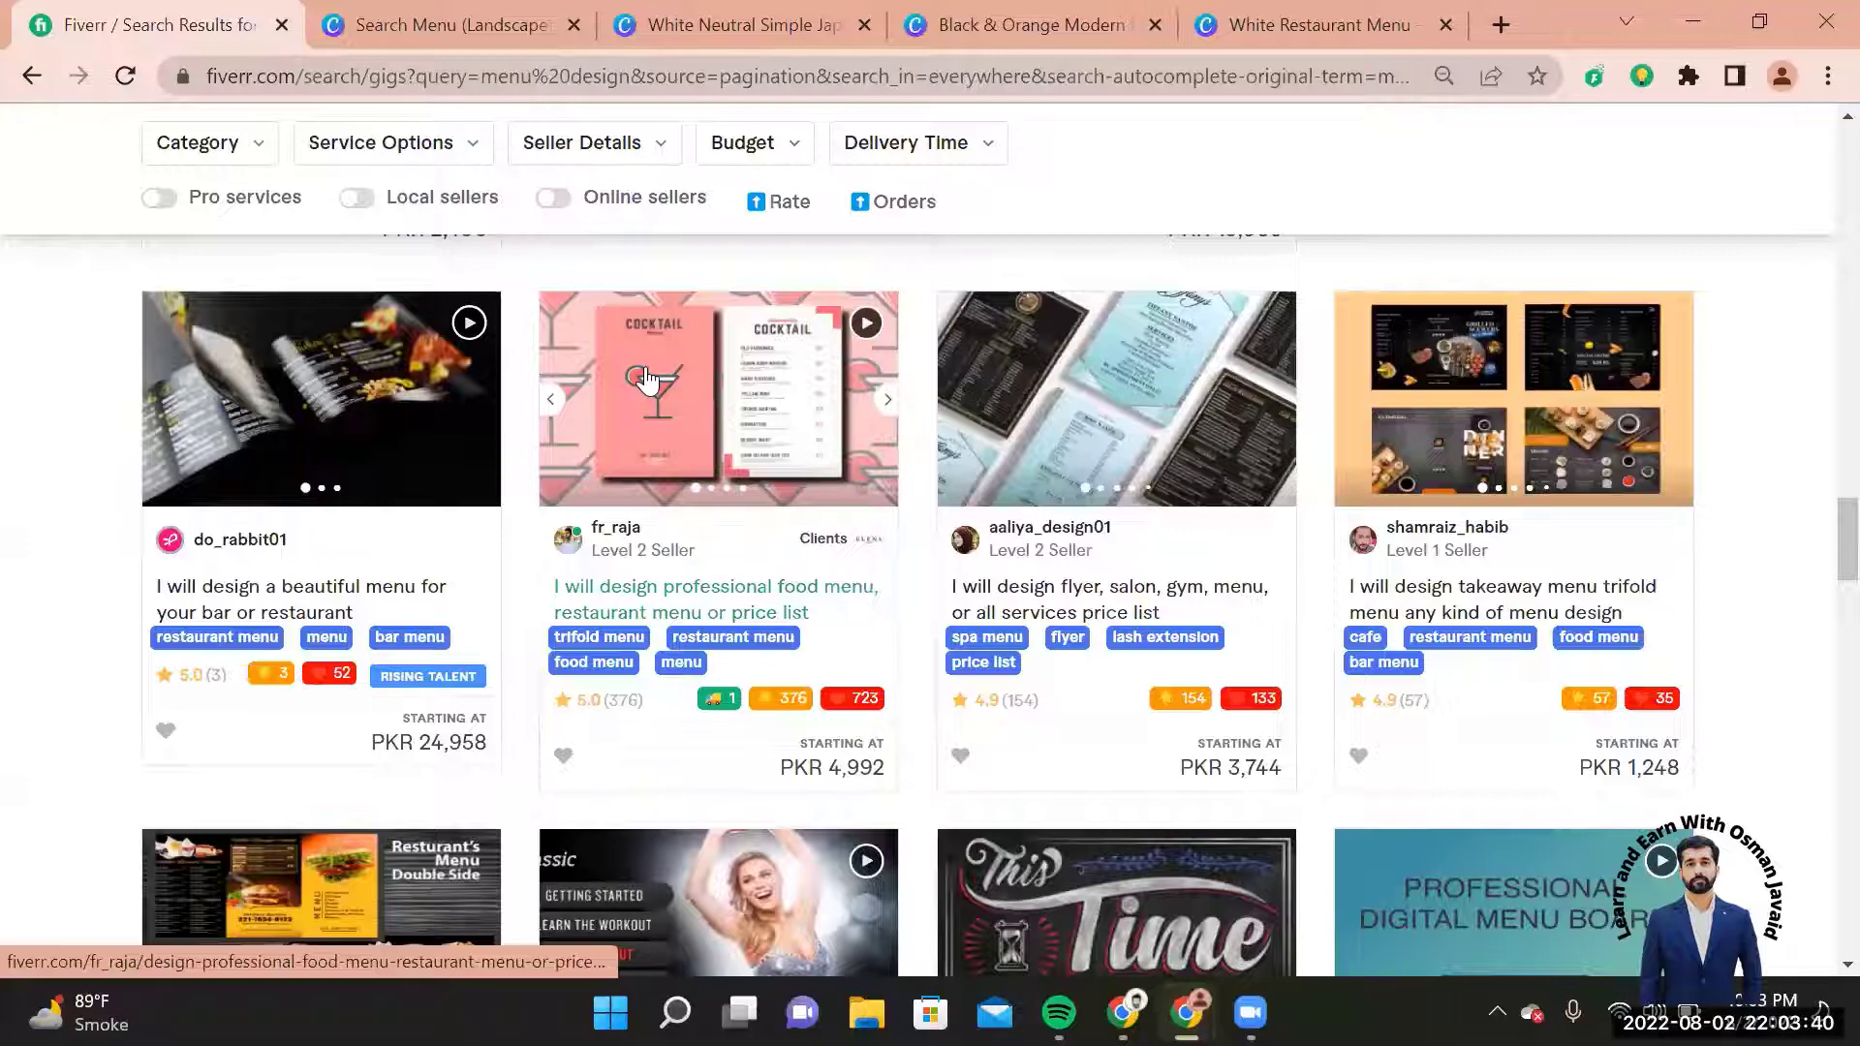
scroll(646, 373, down, 15)
scroll(648, 366, up, 15)
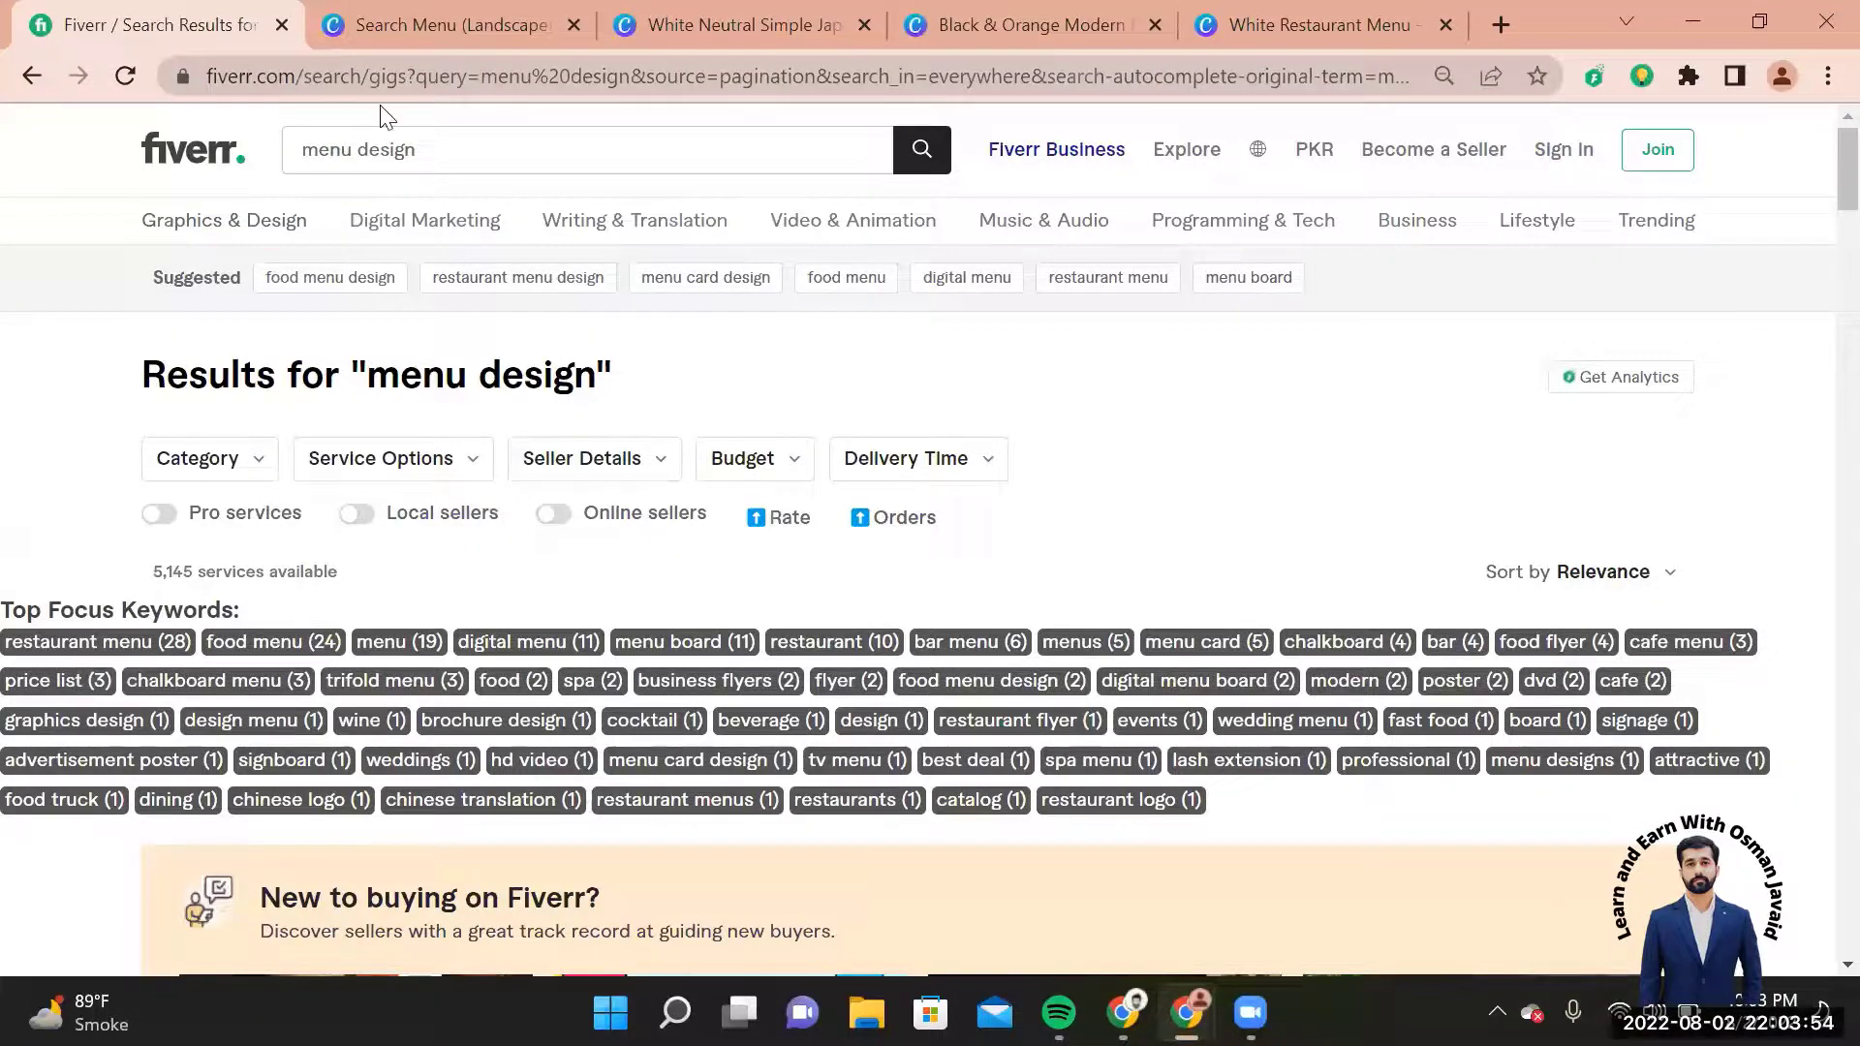
Step: Replace the Fiverr search with "price list" and run it
click(423, 130)
key(ctrl+a)
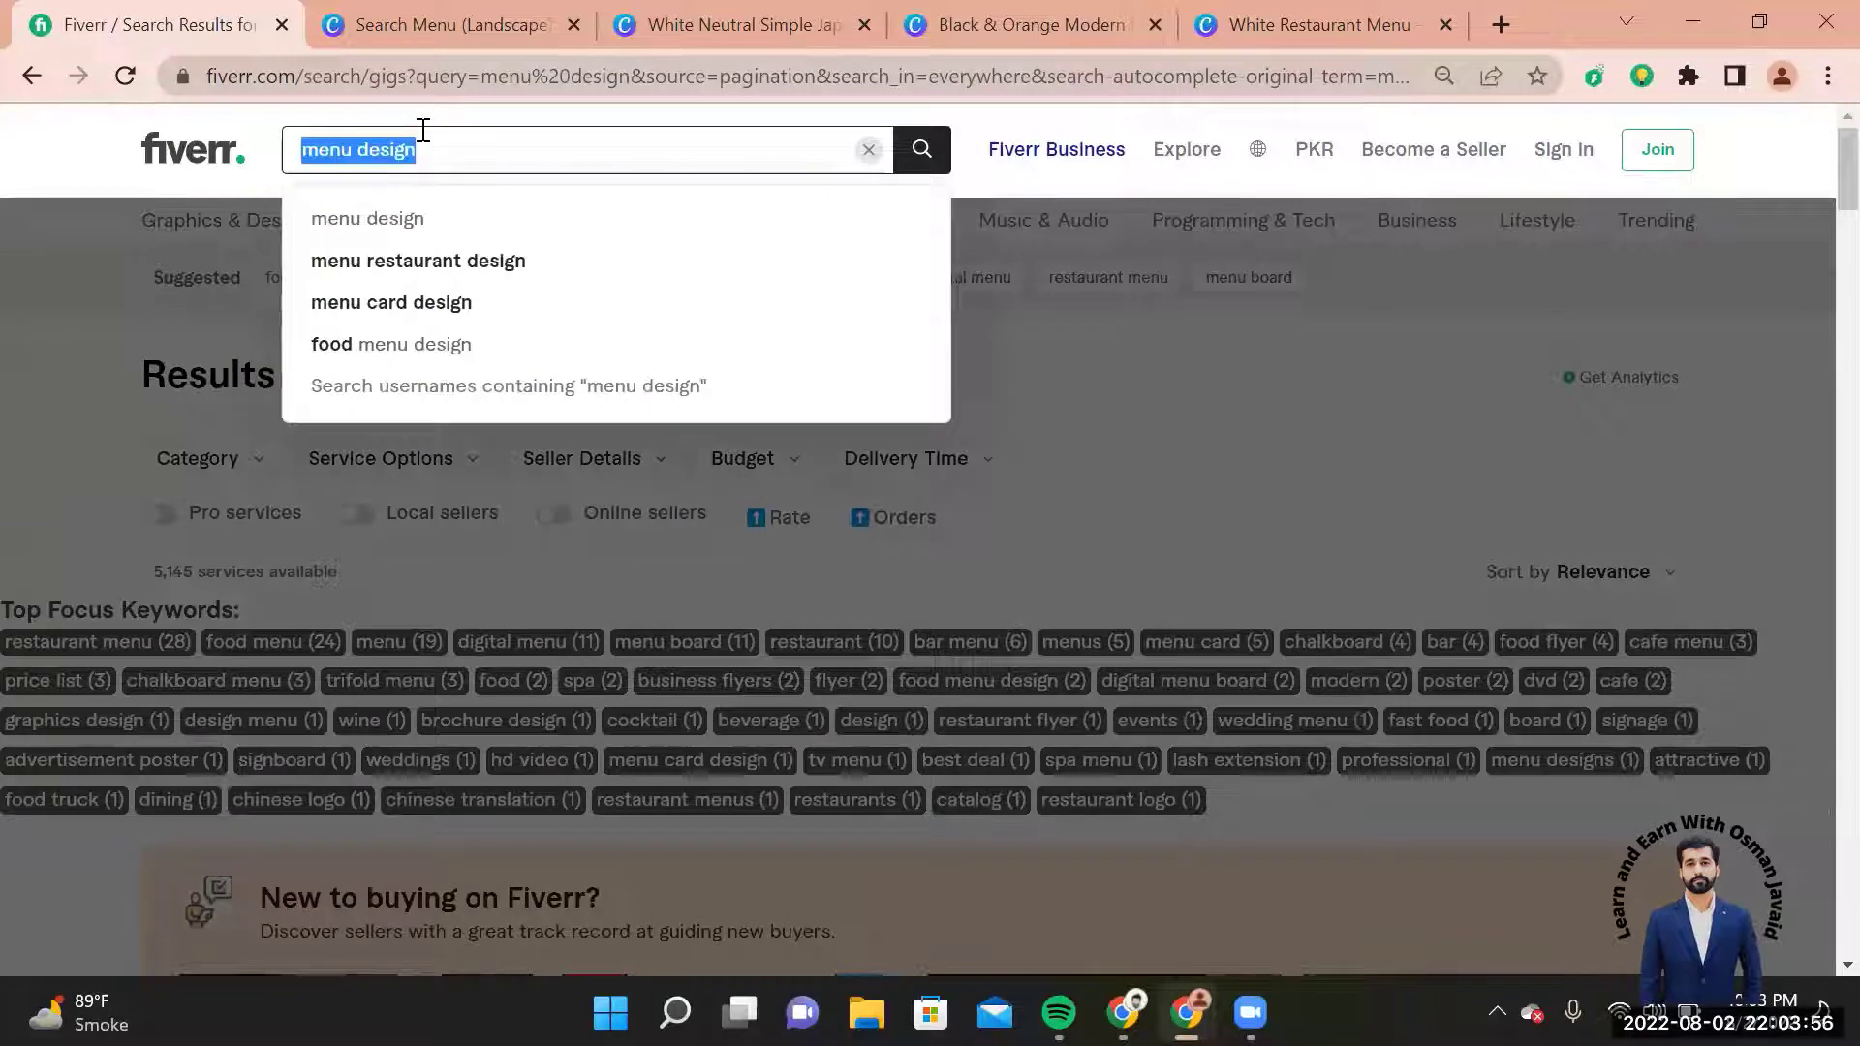
text(price l)
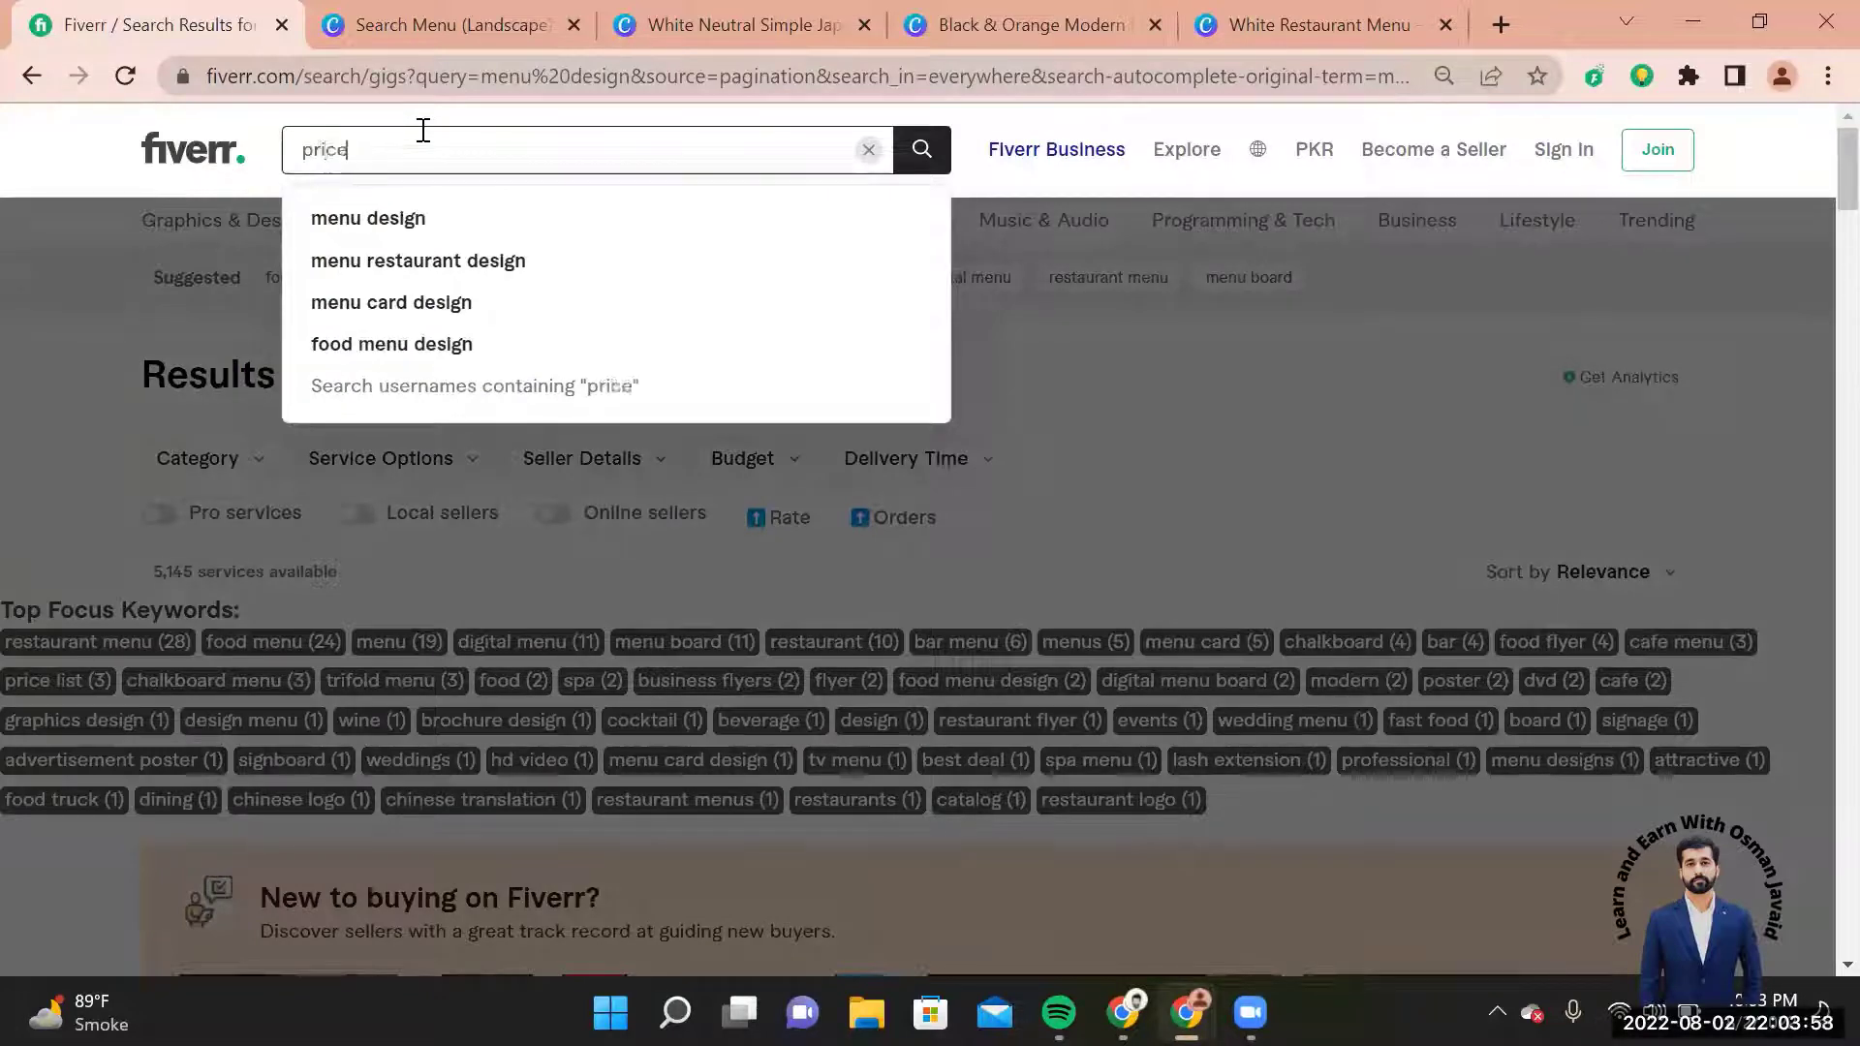
text(ist)
key(Return)
text(\)
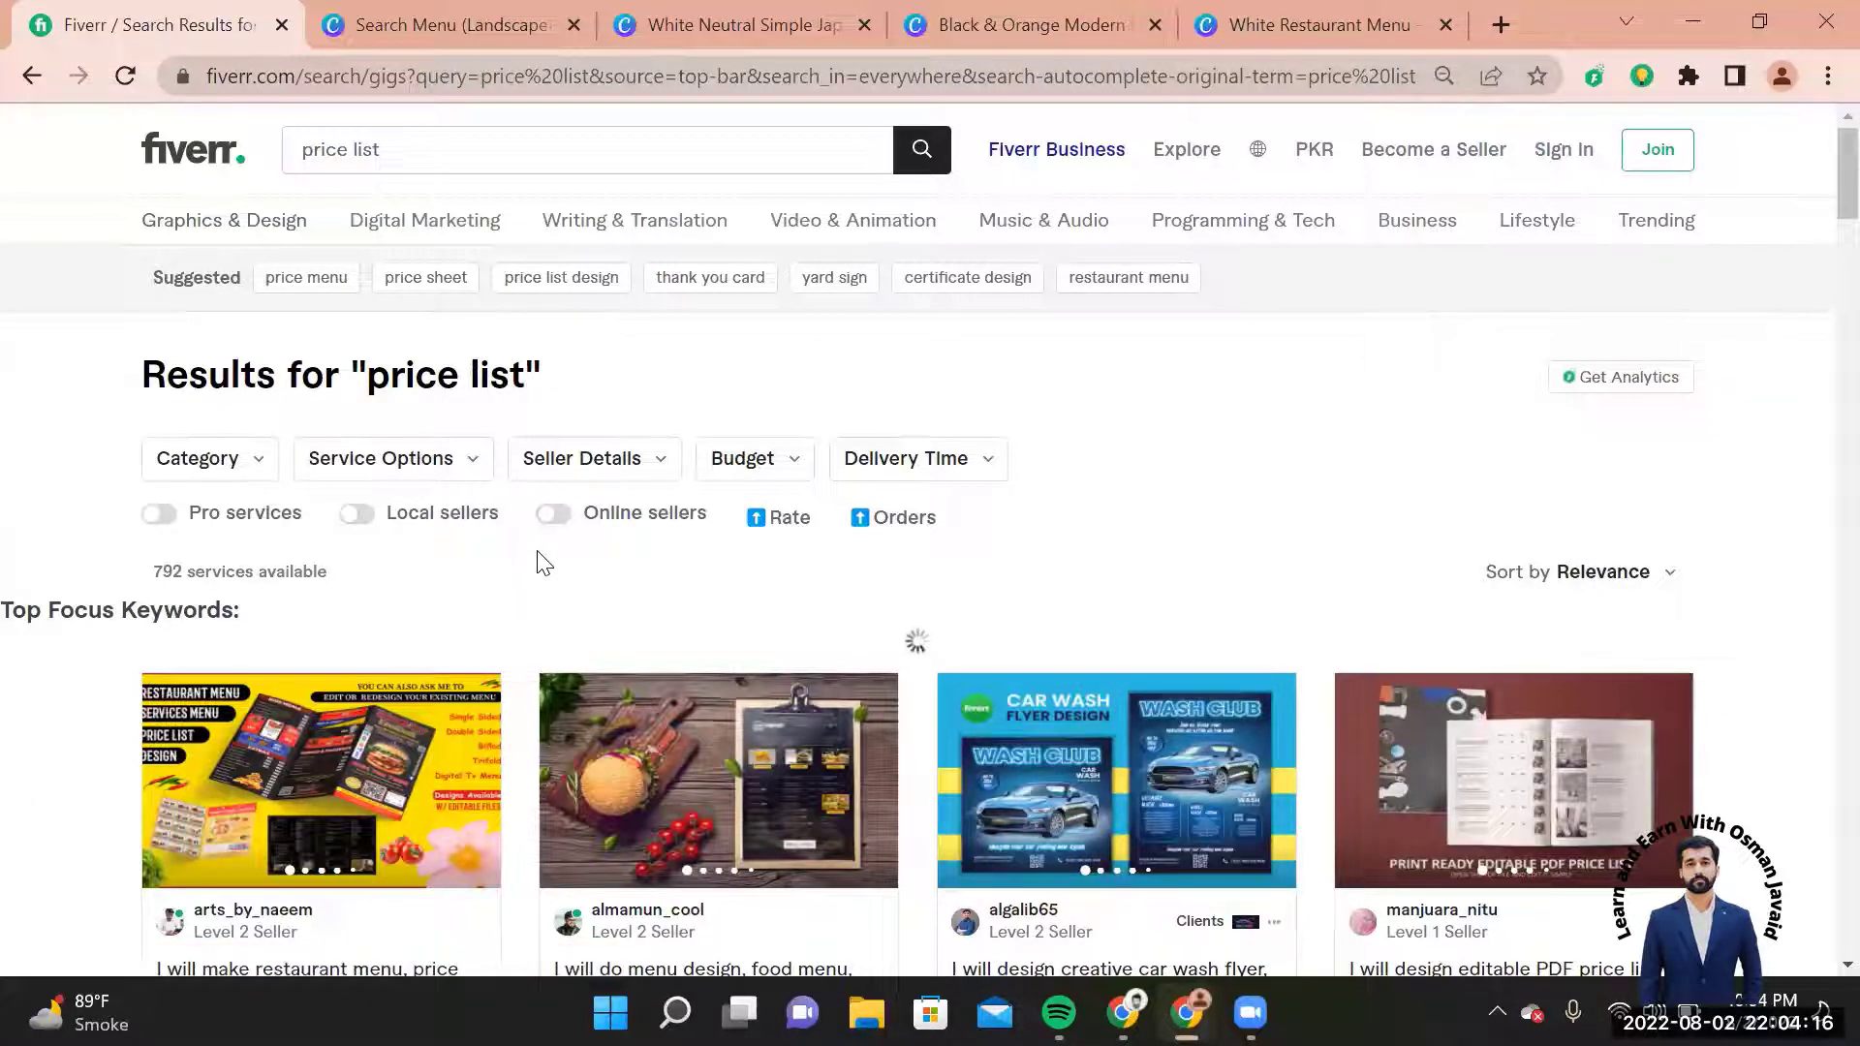
Step: Browse the price list gigs and their starting prices, ending back at the start of the results
scroll(539, 552, down, 3)
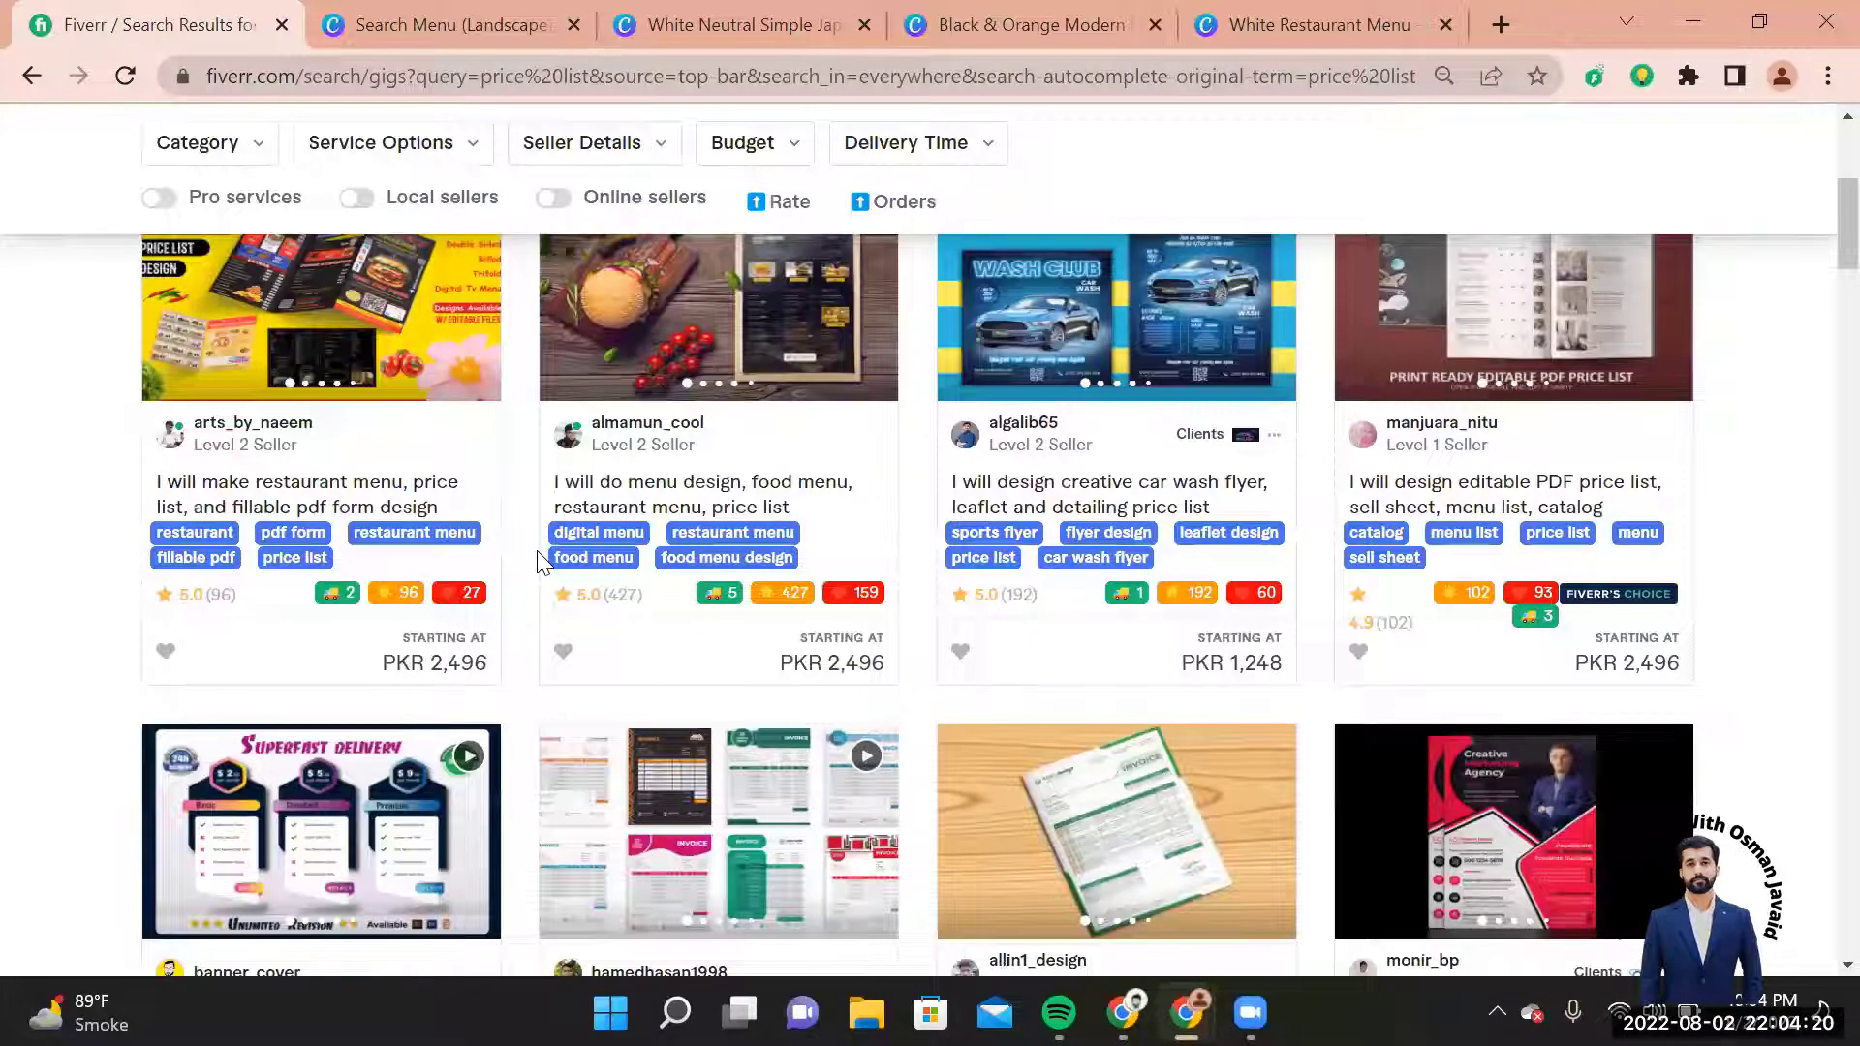
scroll(537, 551, down, 3)
scroll(537, 562, down, 2)
scroll(539, 562, down, 5)
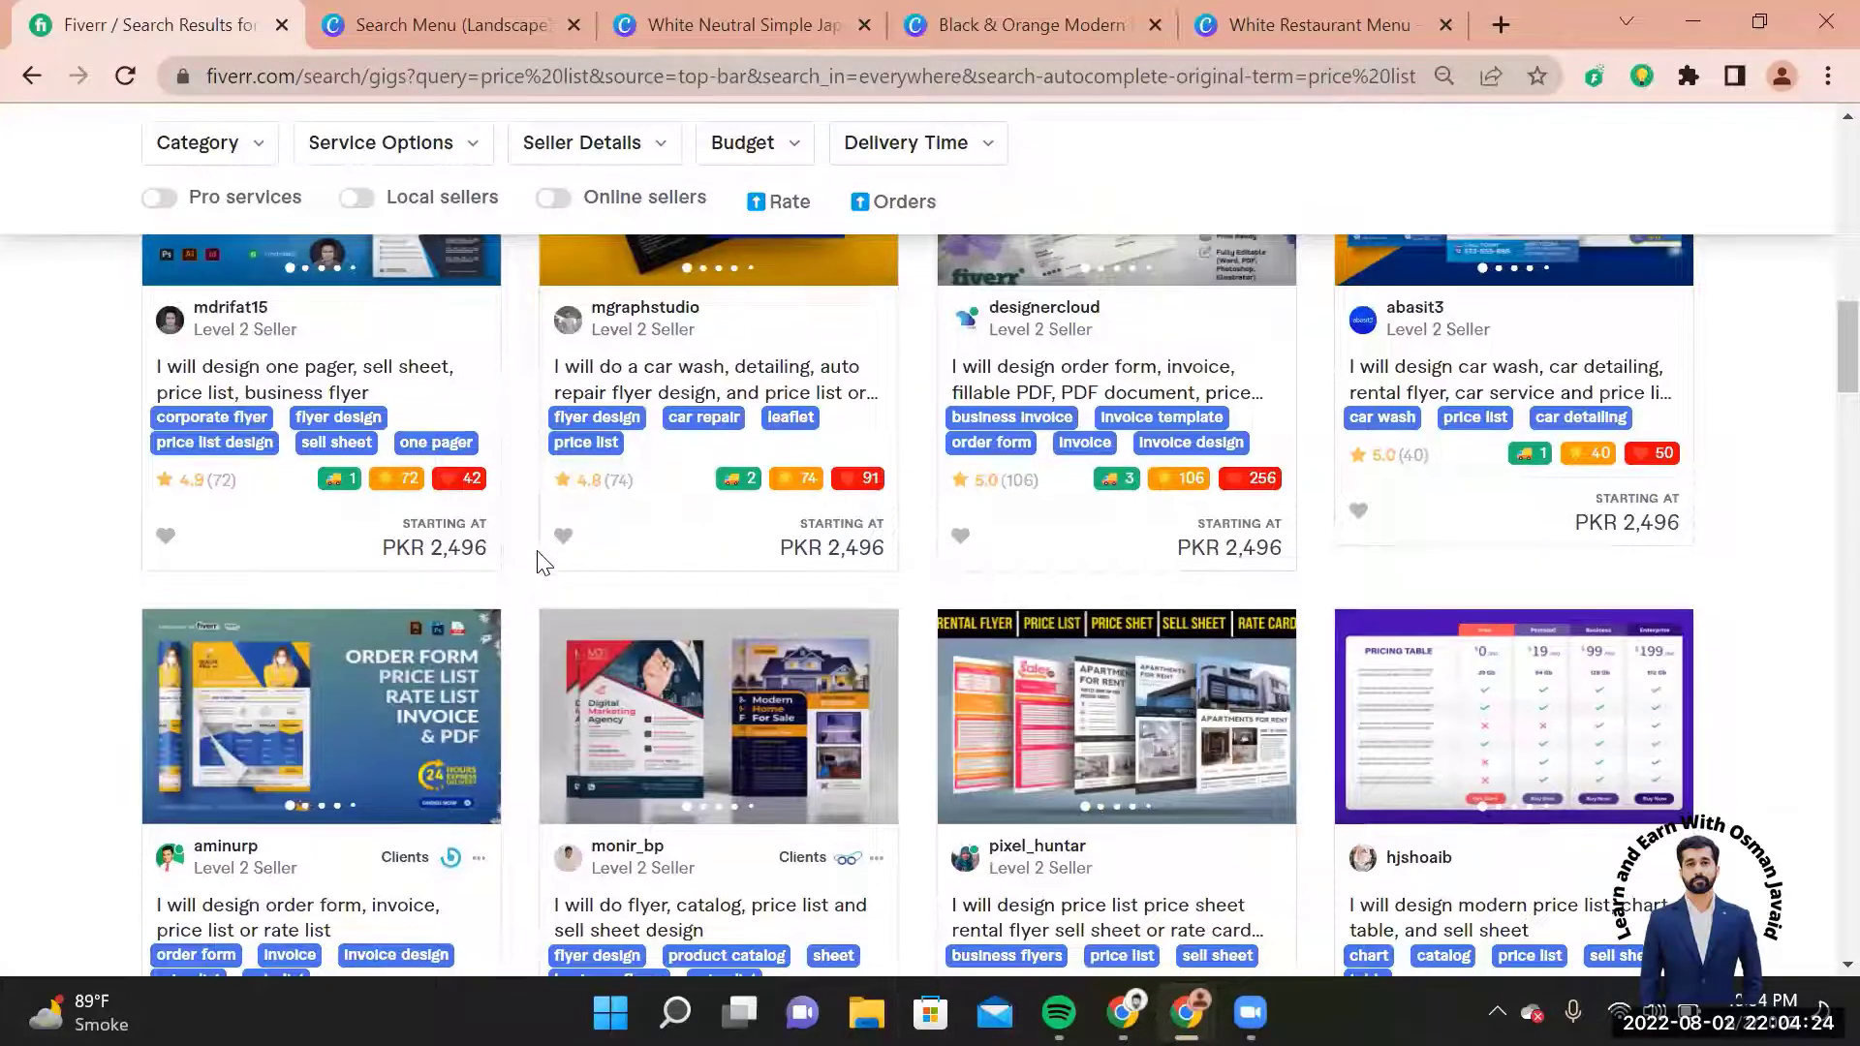
scroll(539, 562, down, 5)
scroll(539, 562, down, 3)
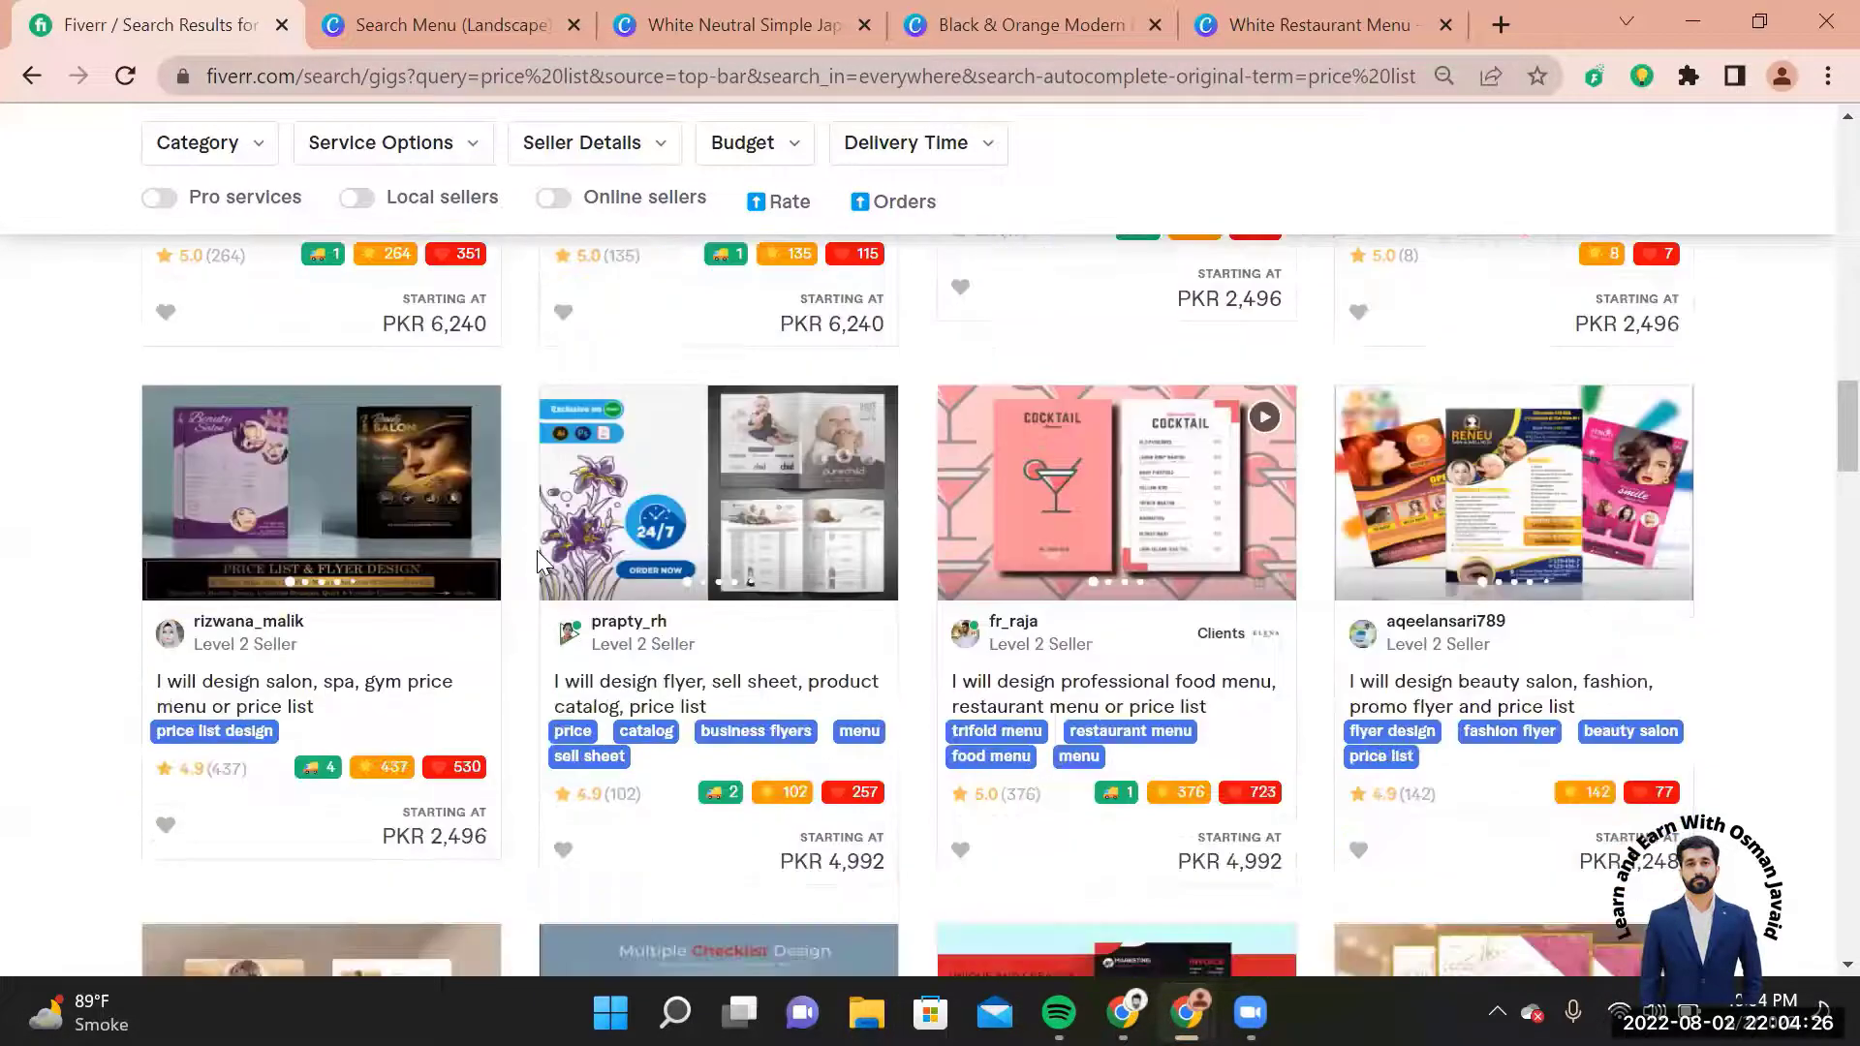
scroll(540, 562, up, 15)
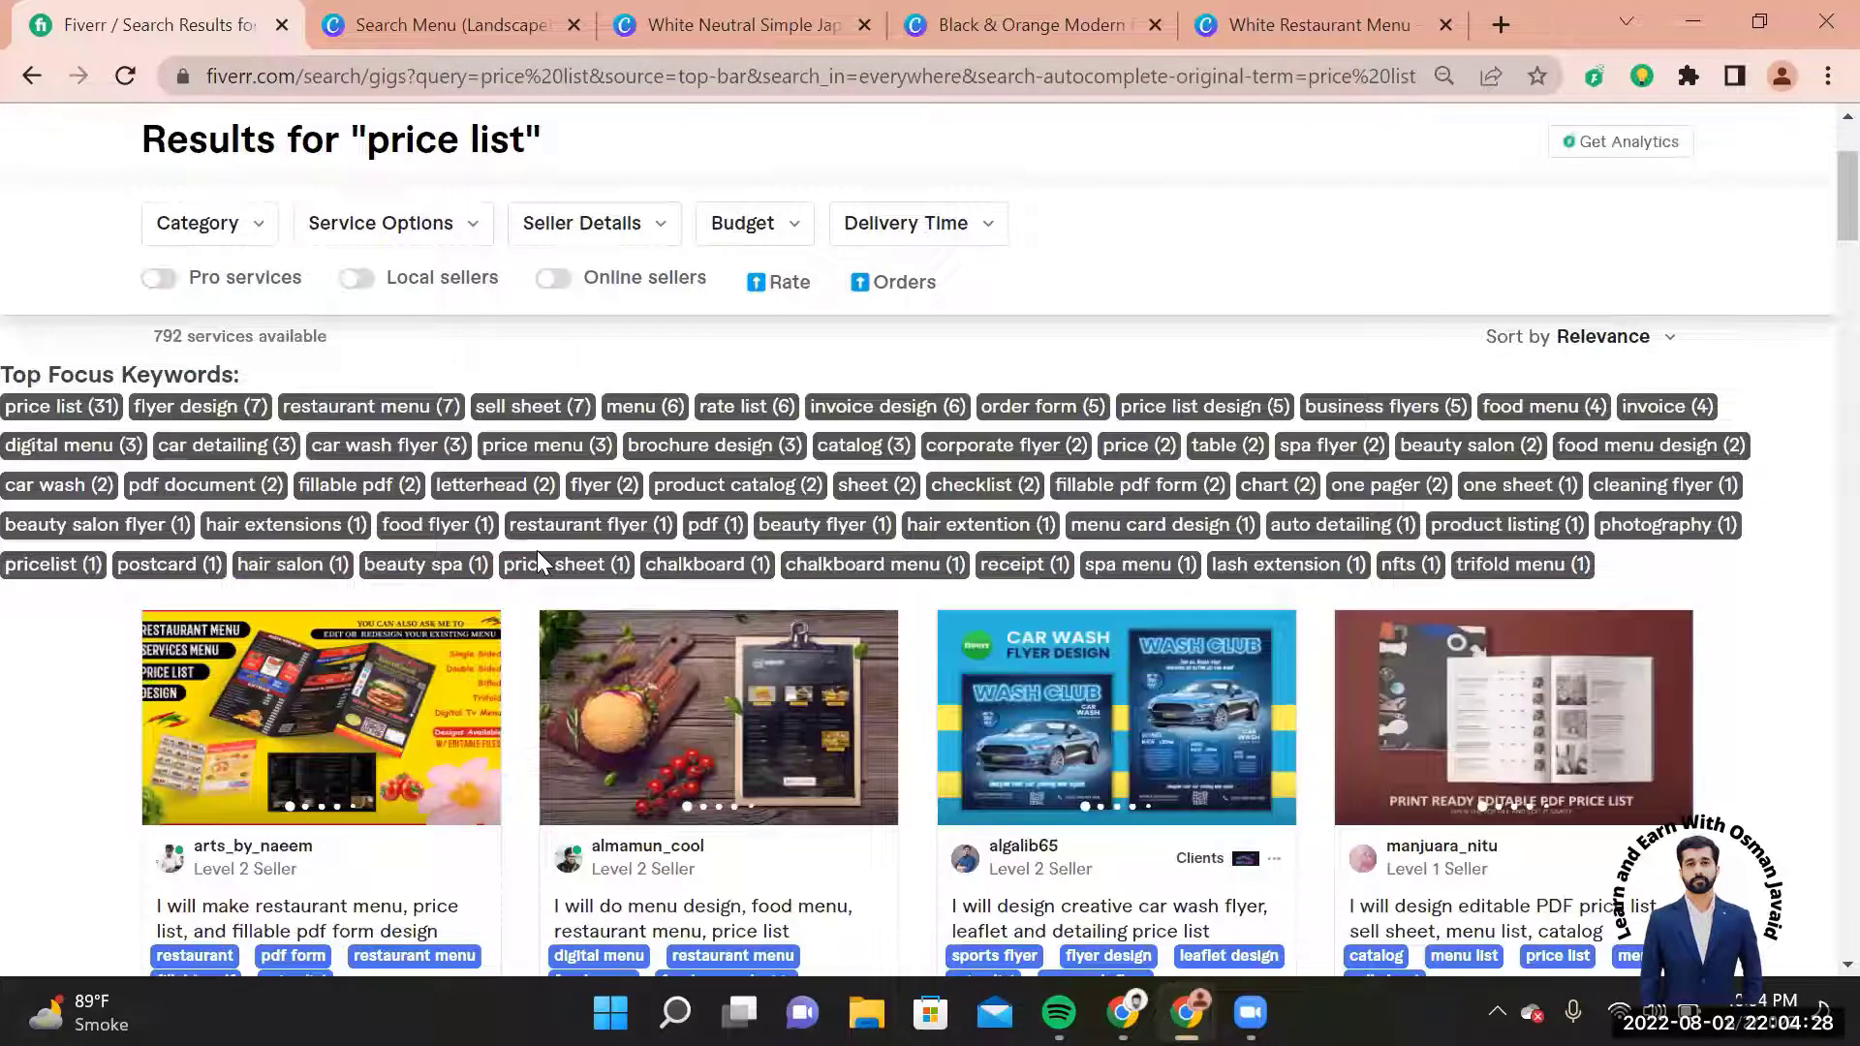
scroll(539, 553, up, 2)
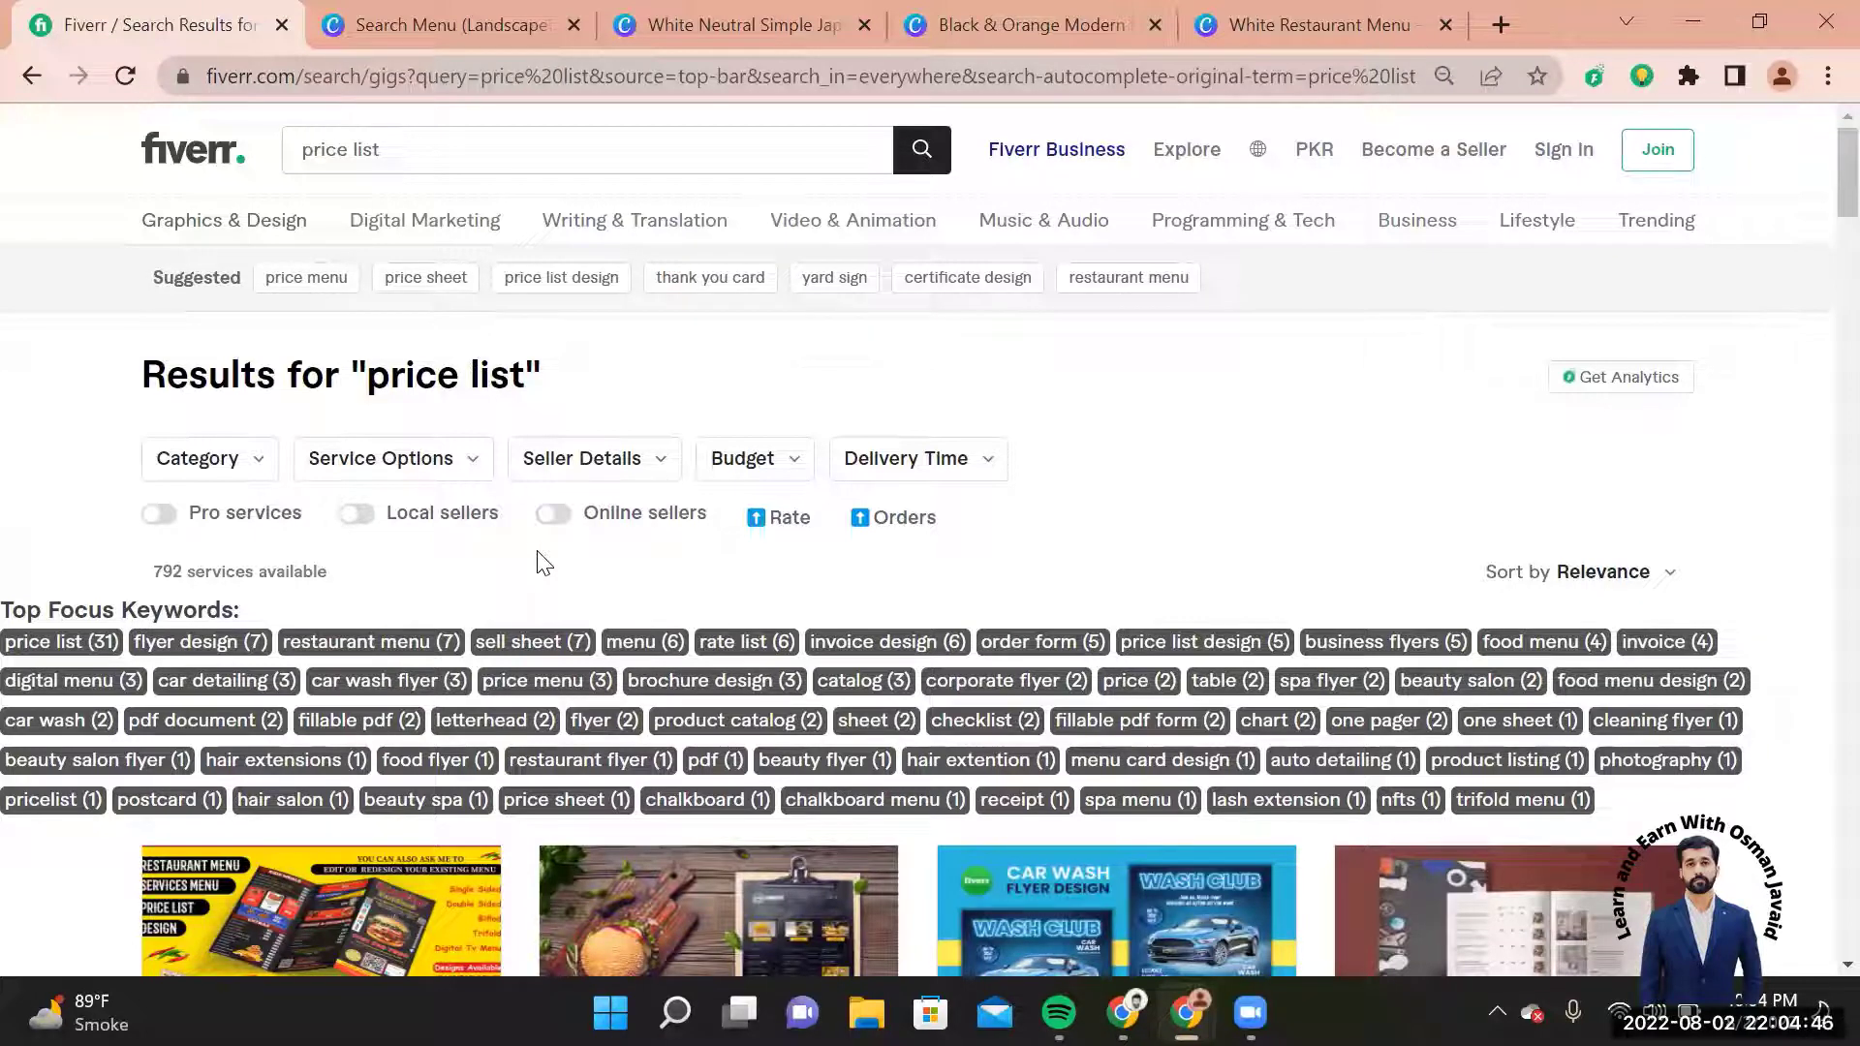
Step: Examine the Top Focus Keywords together with the tags, ratings and prices of the first price list gigs
scroll(538, 554, down, 8)
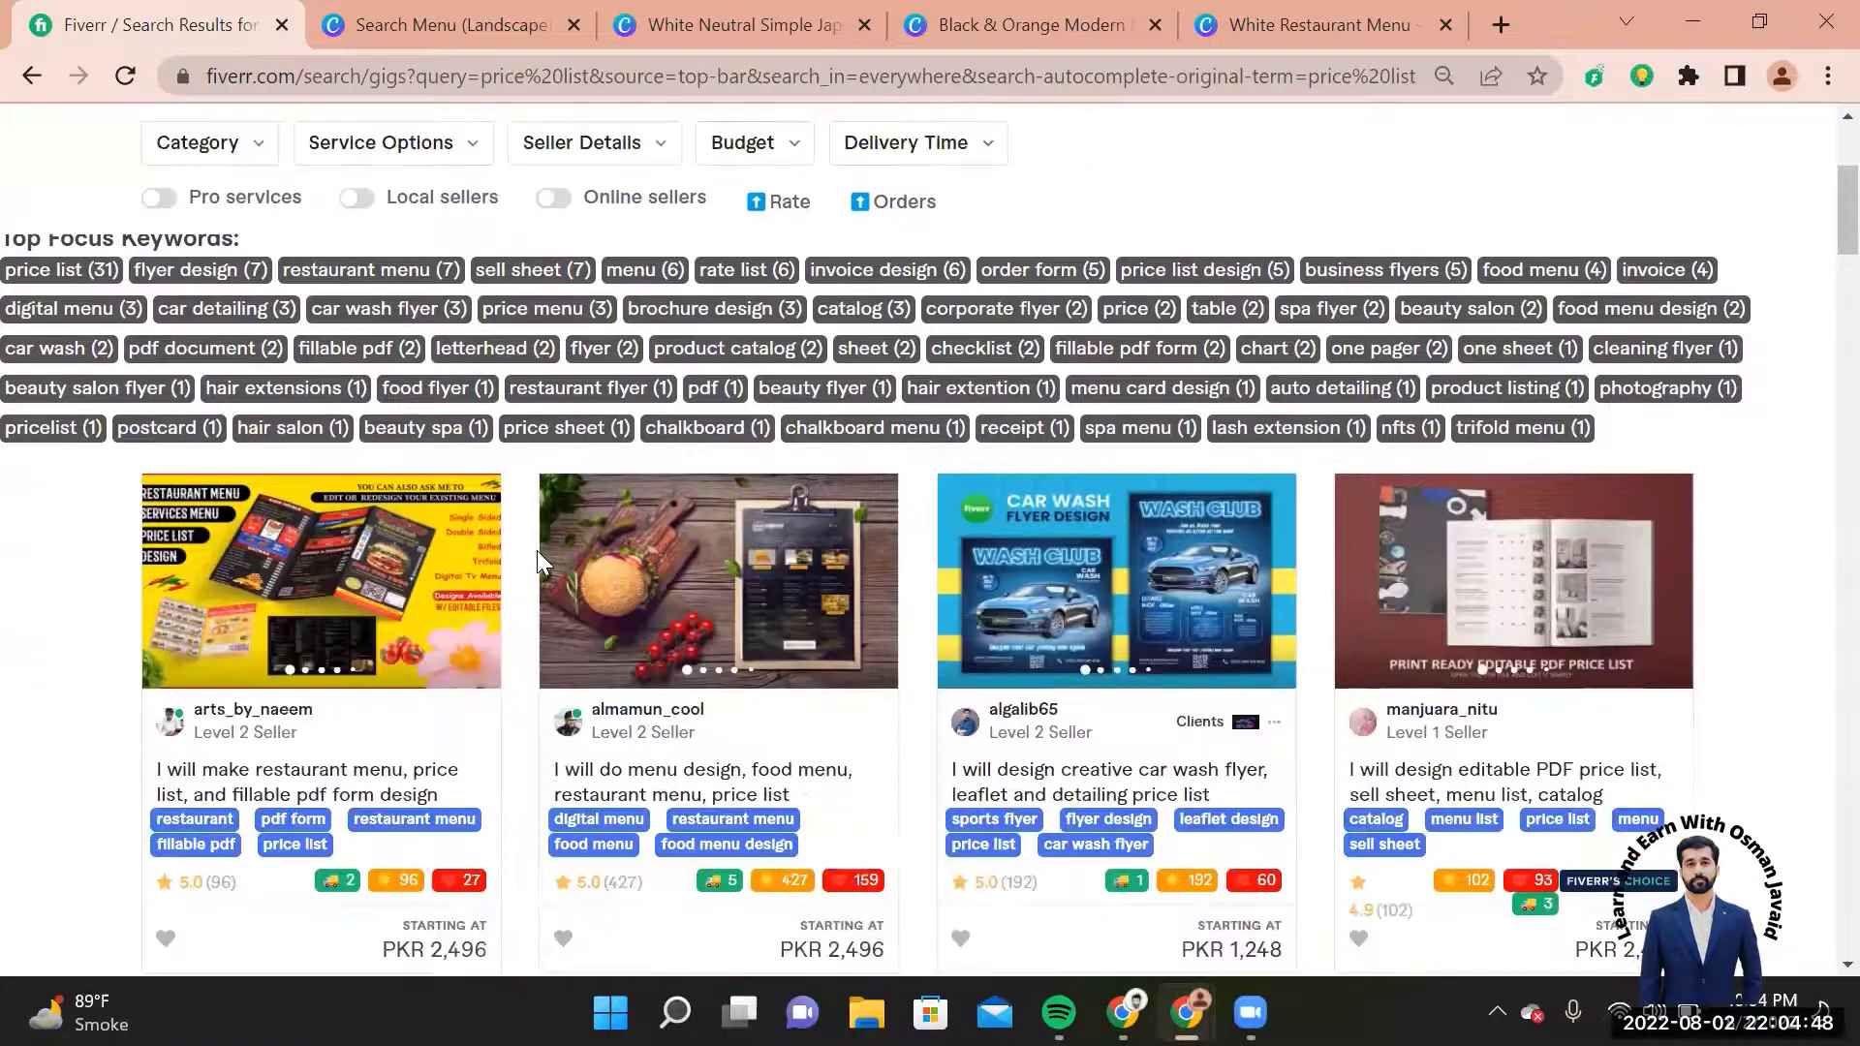
scroll(537, 551, up, 8)
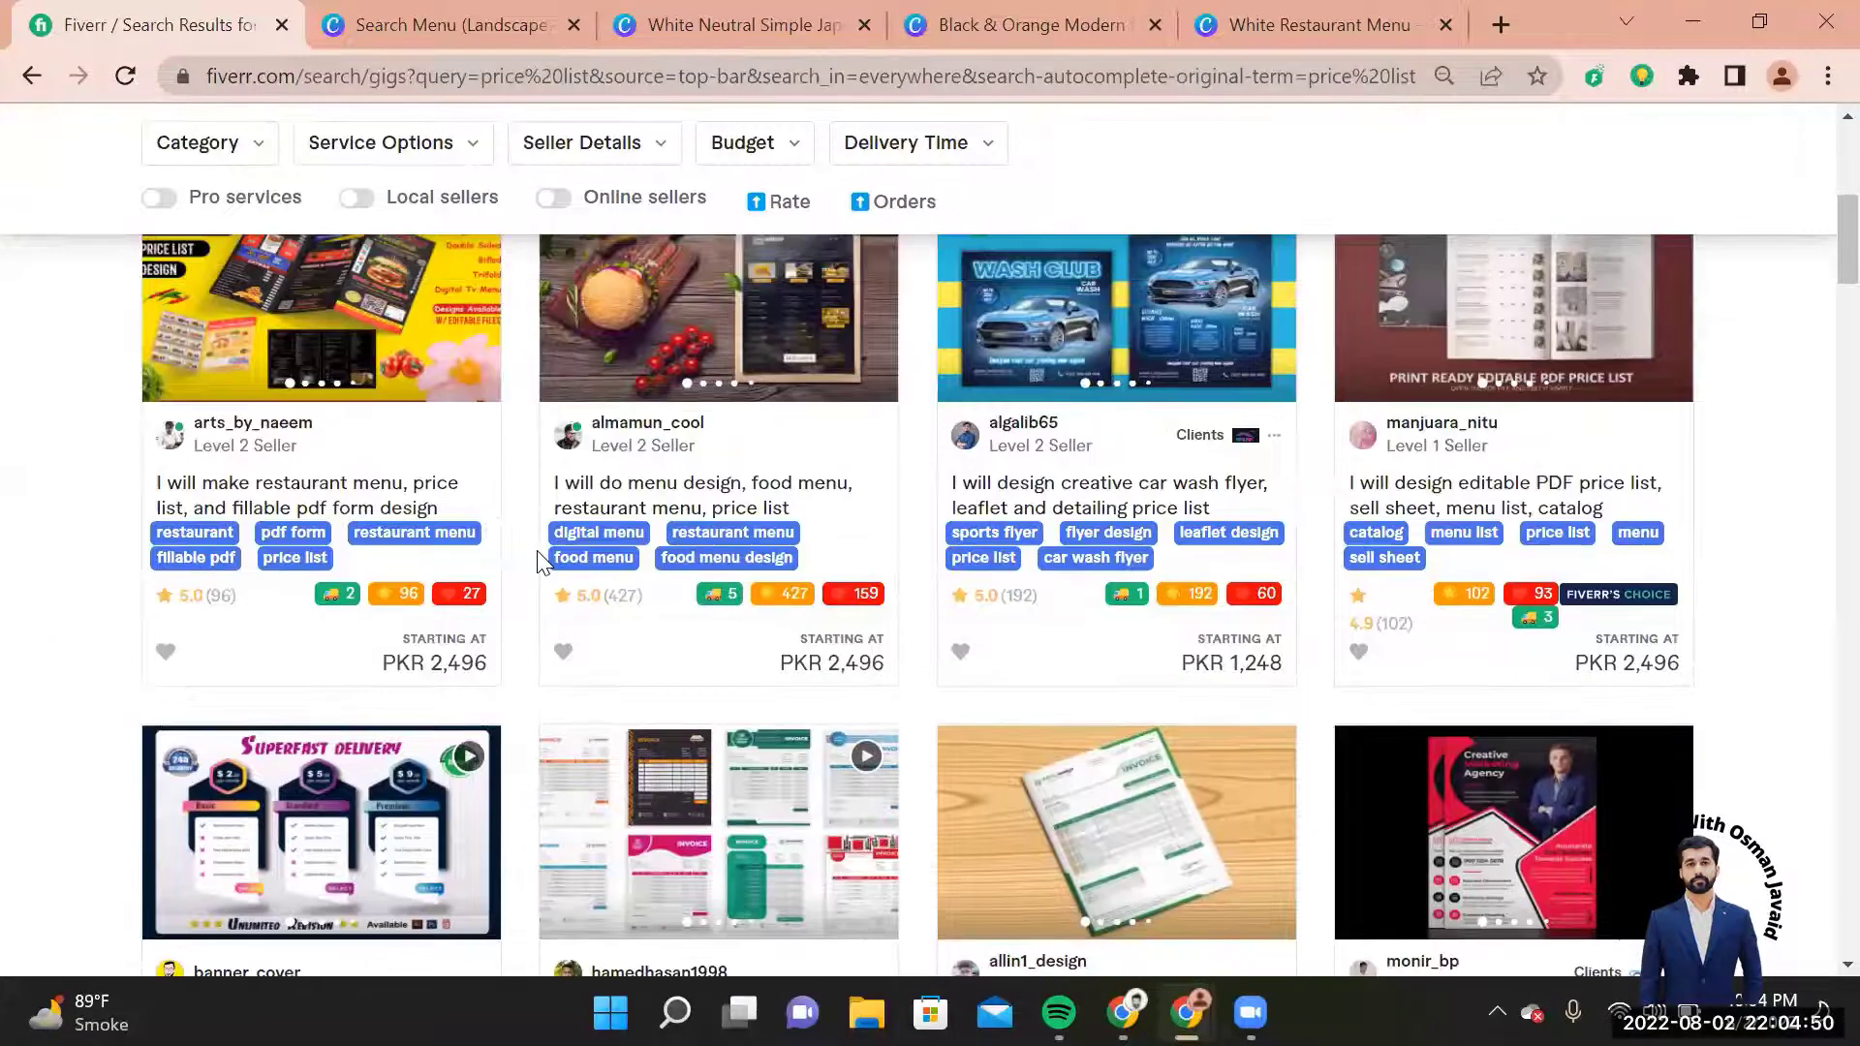
scroll(537, 550, down, 3)
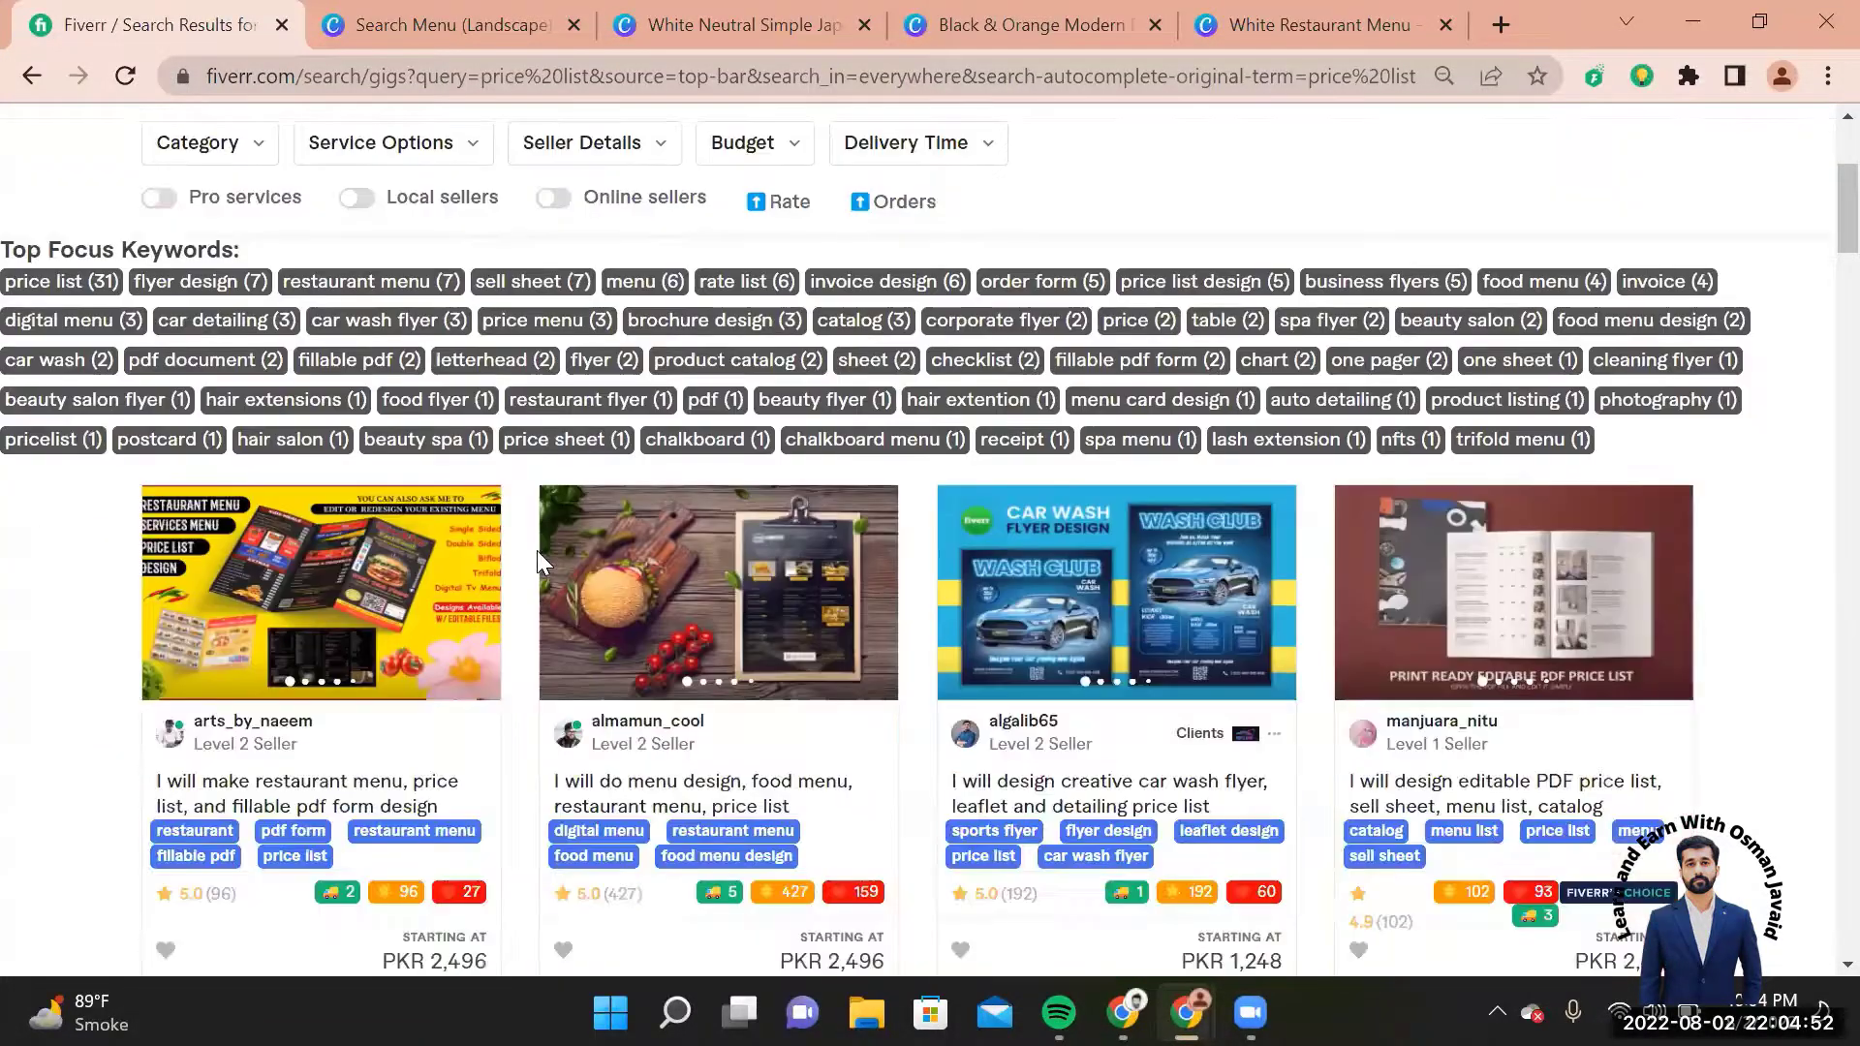
scroll(540, 532, up, 2)
scroll(543, 520, up, 1)
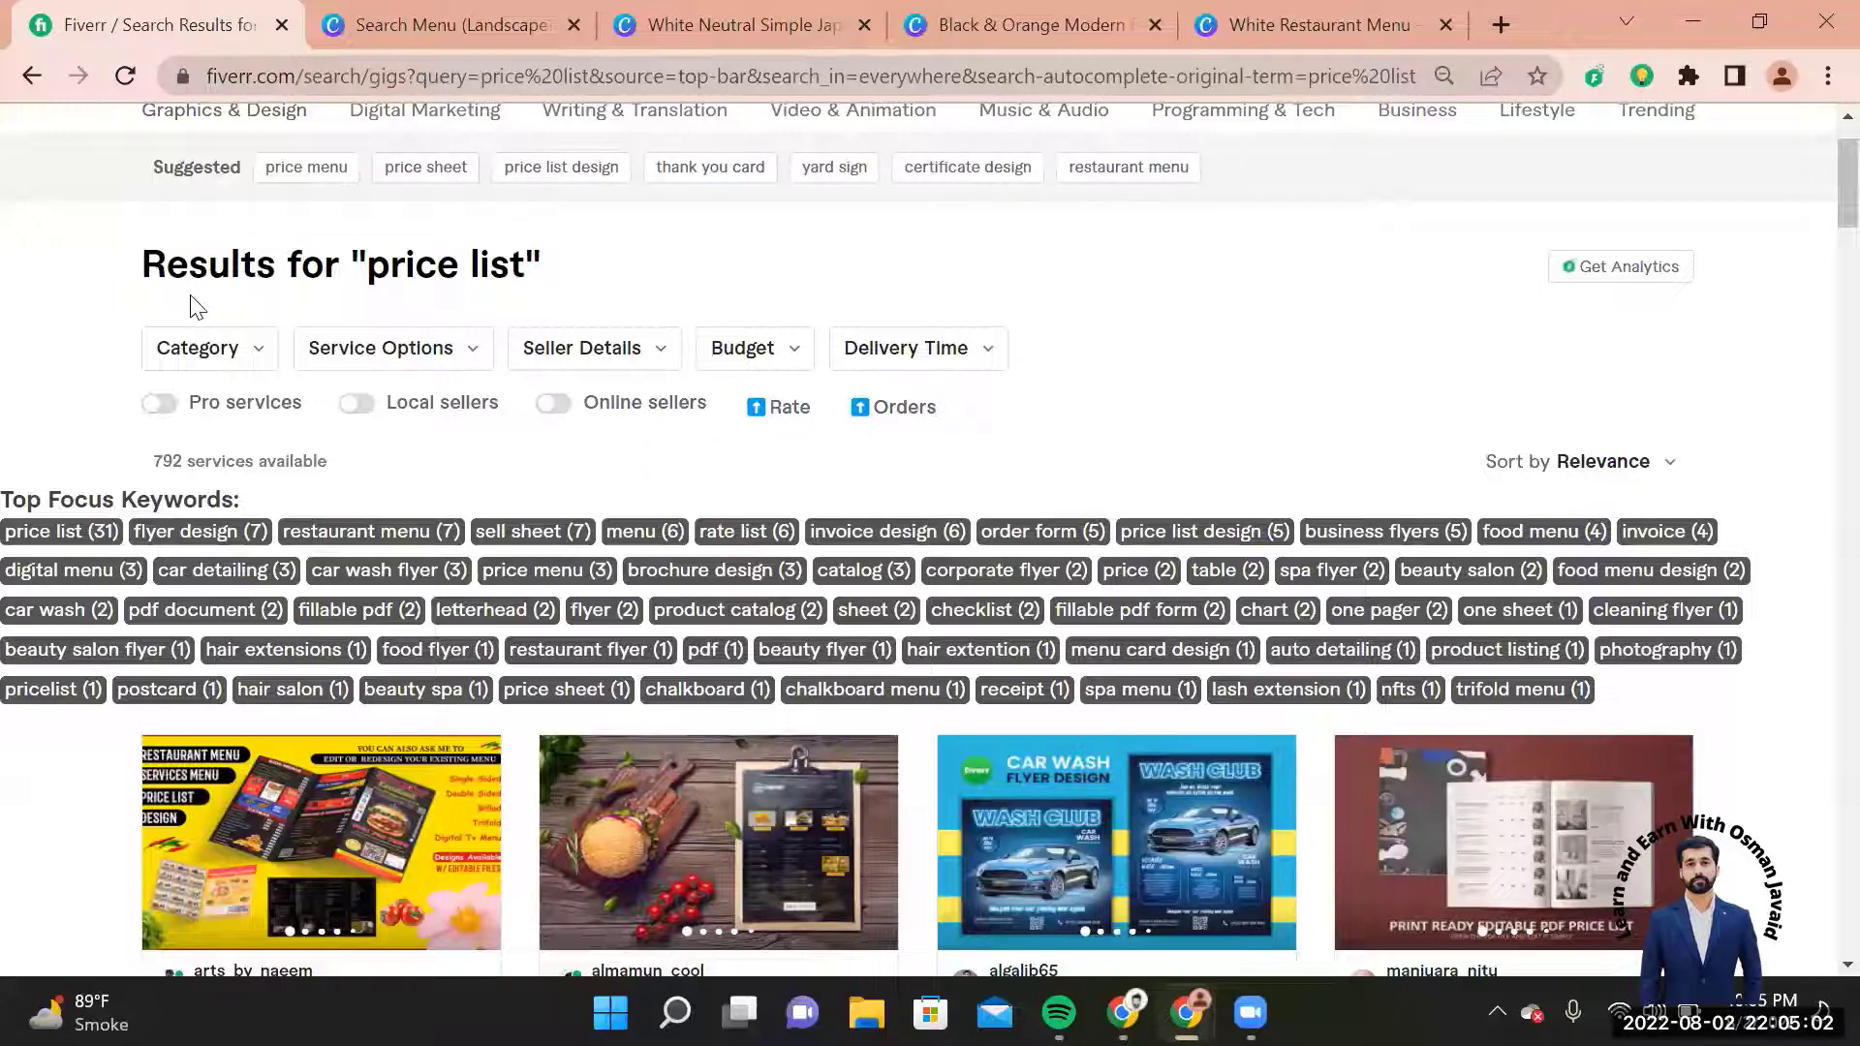
scroll(194, 305, down, 5)
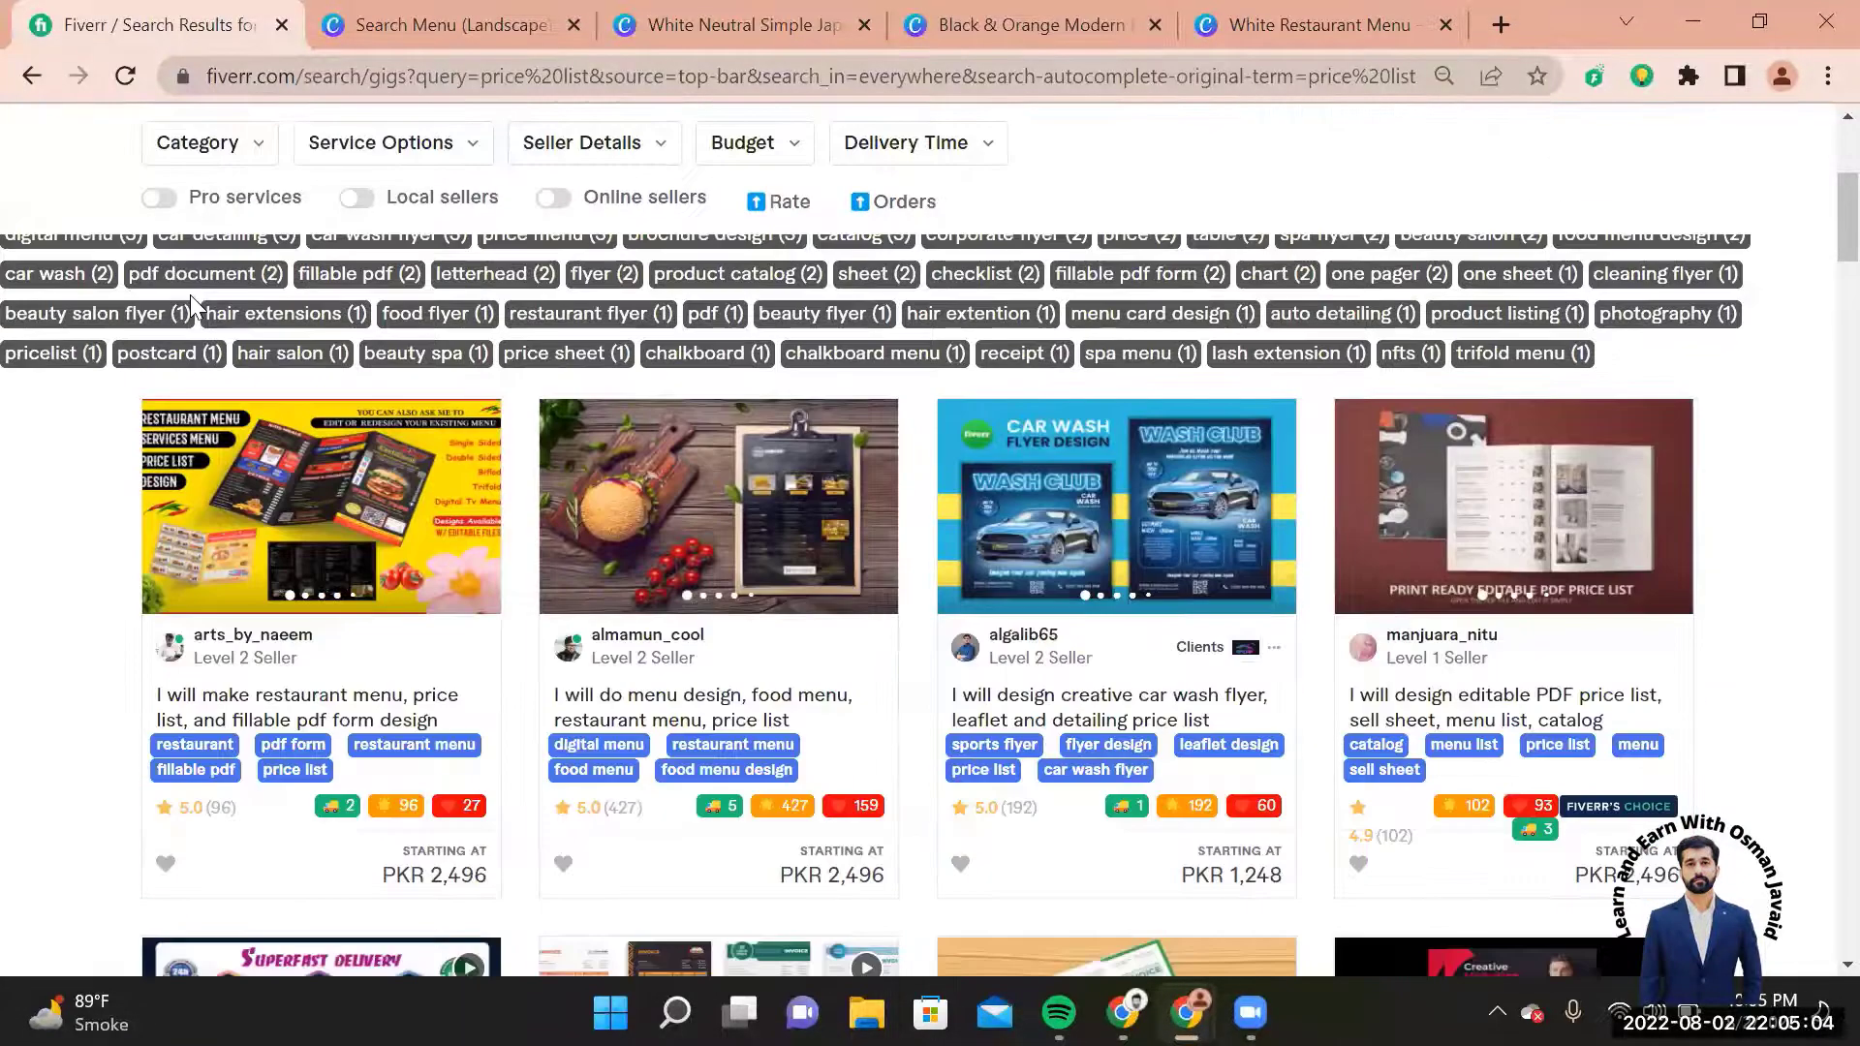
scroll(192, 308, up, 5)
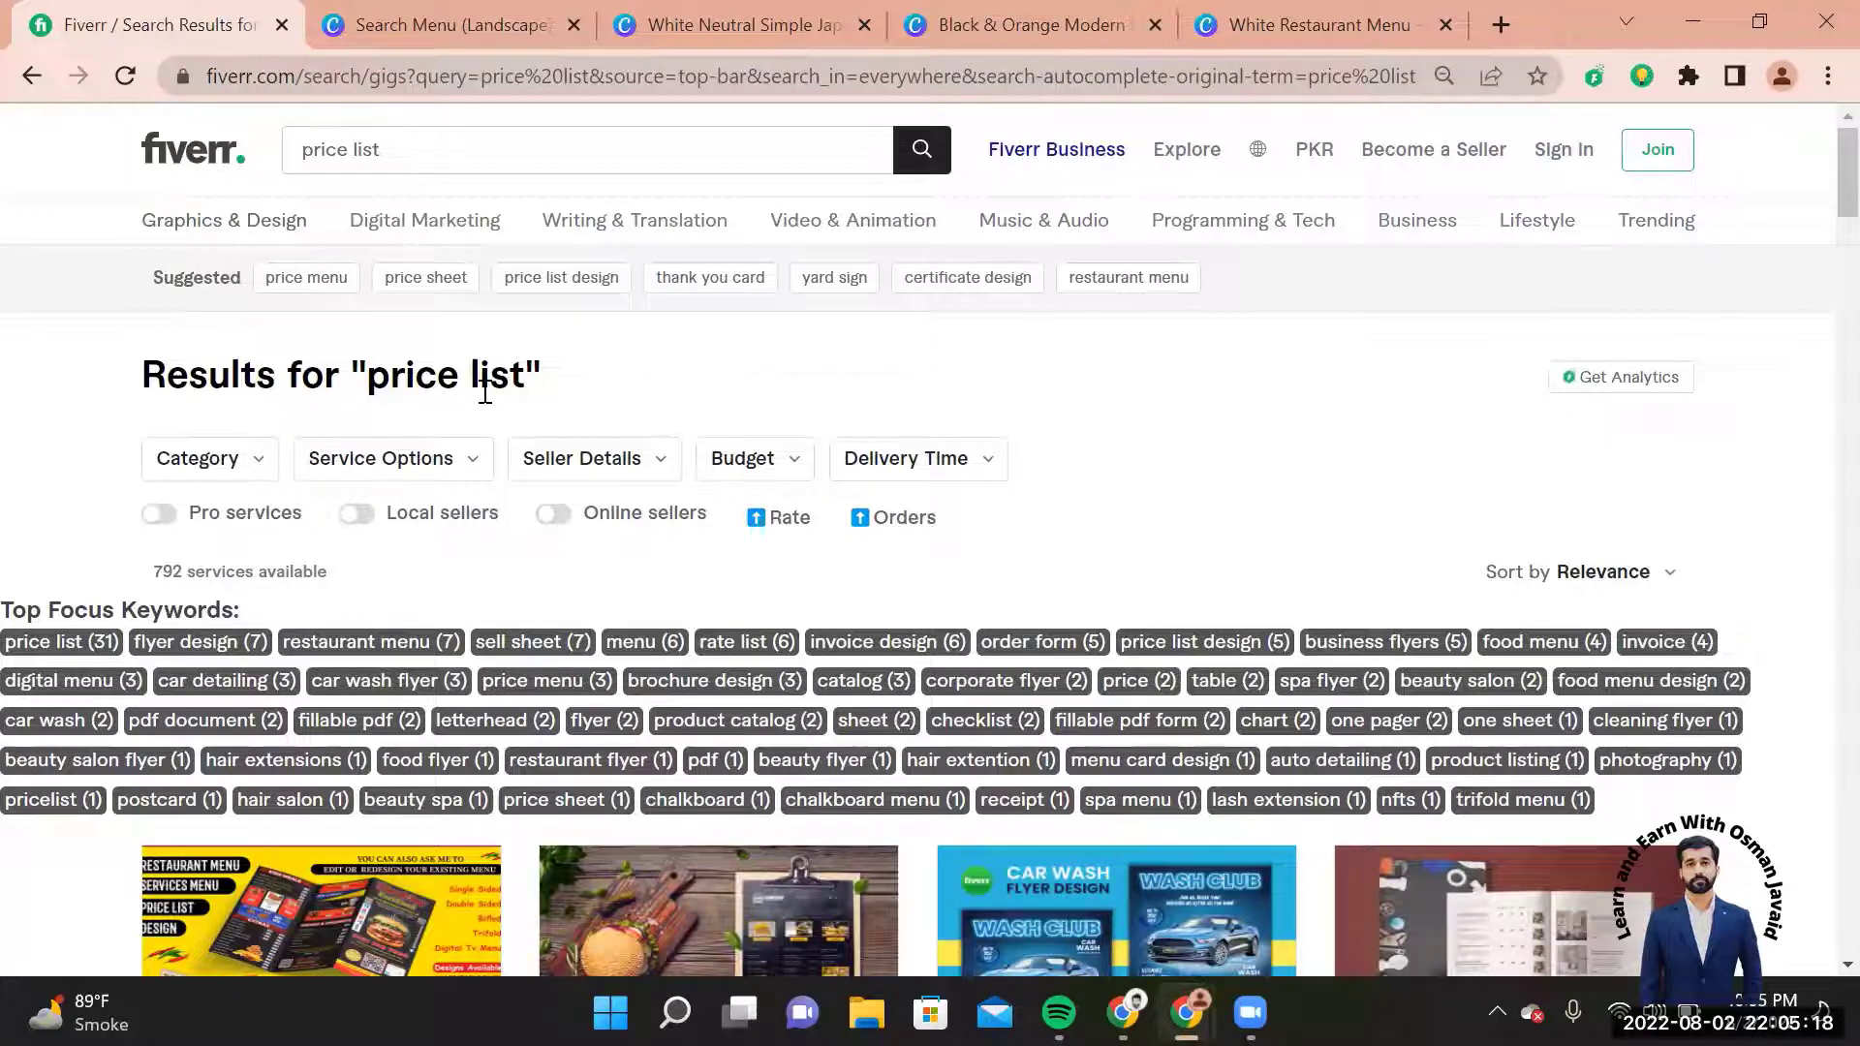
Step: Return to Canva's template search, replace the query with "menu" and show the Menus (Portrait) templates
click(410, 14)
click(949, 15)
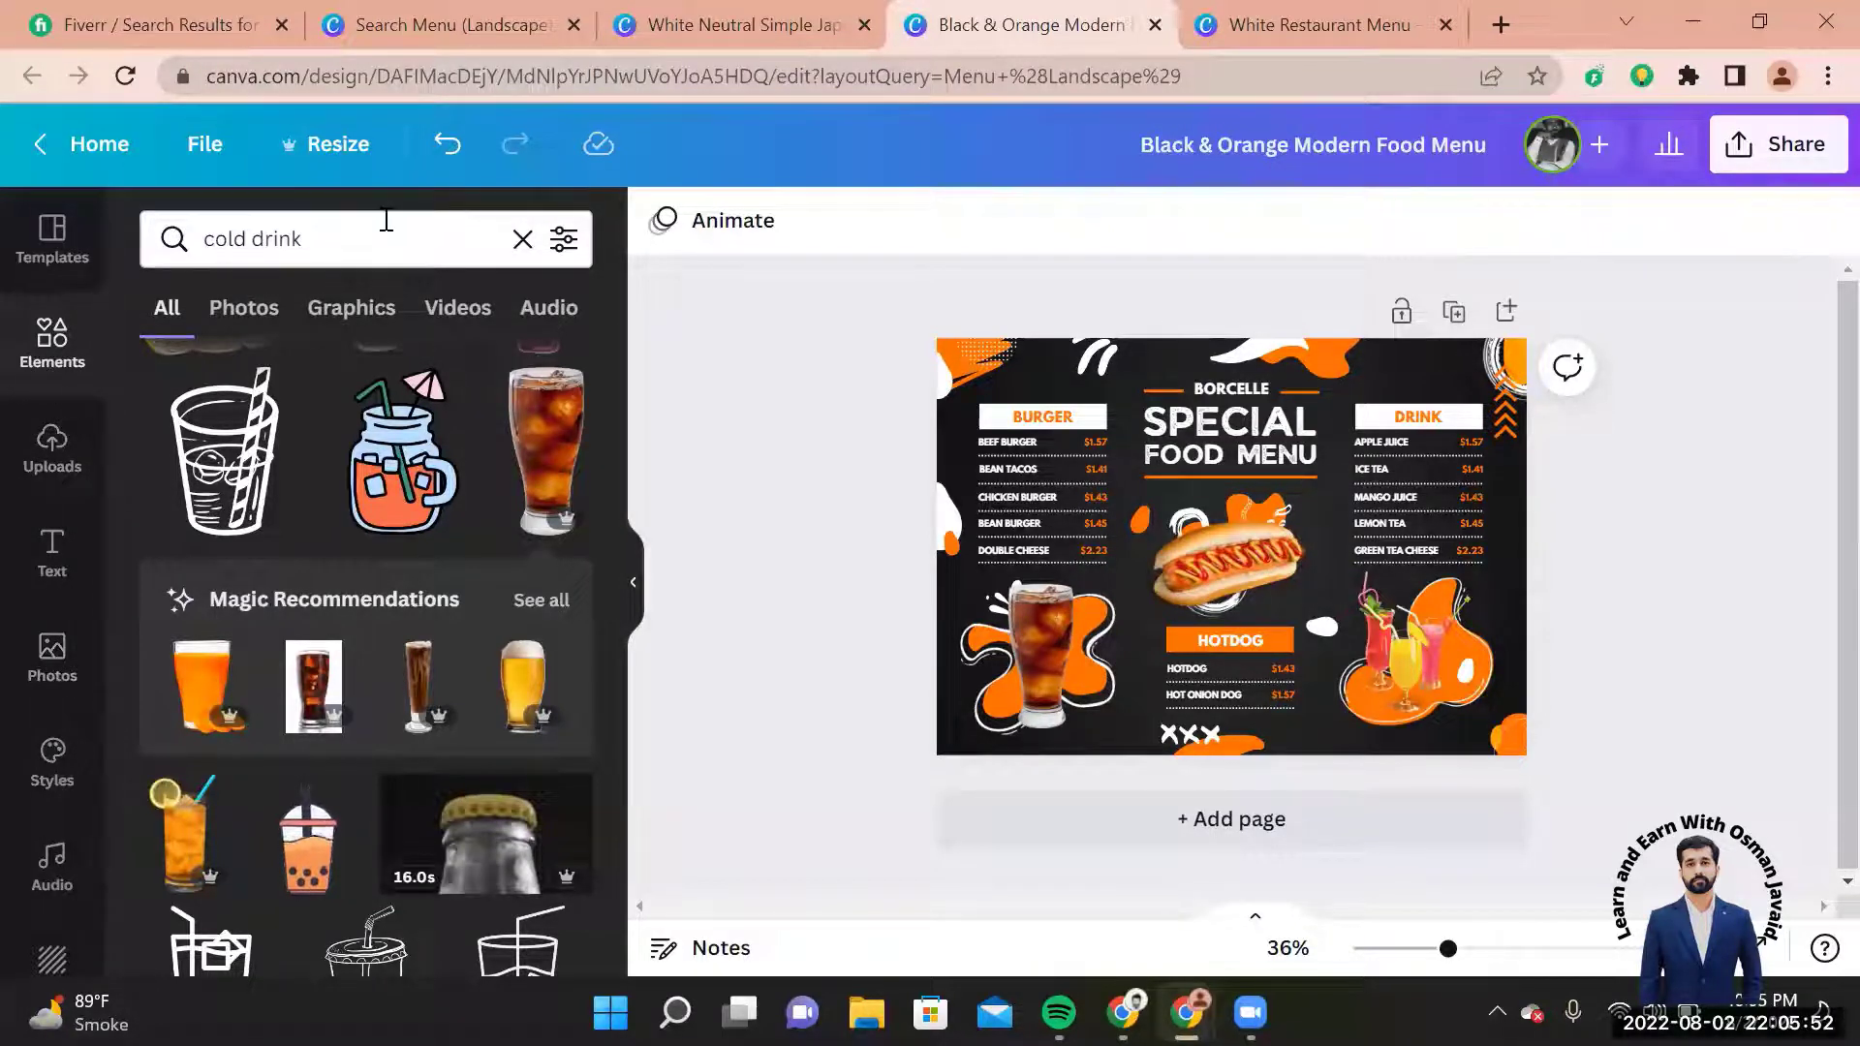
click(543, 14)
scroll(868, 441, up, 1)
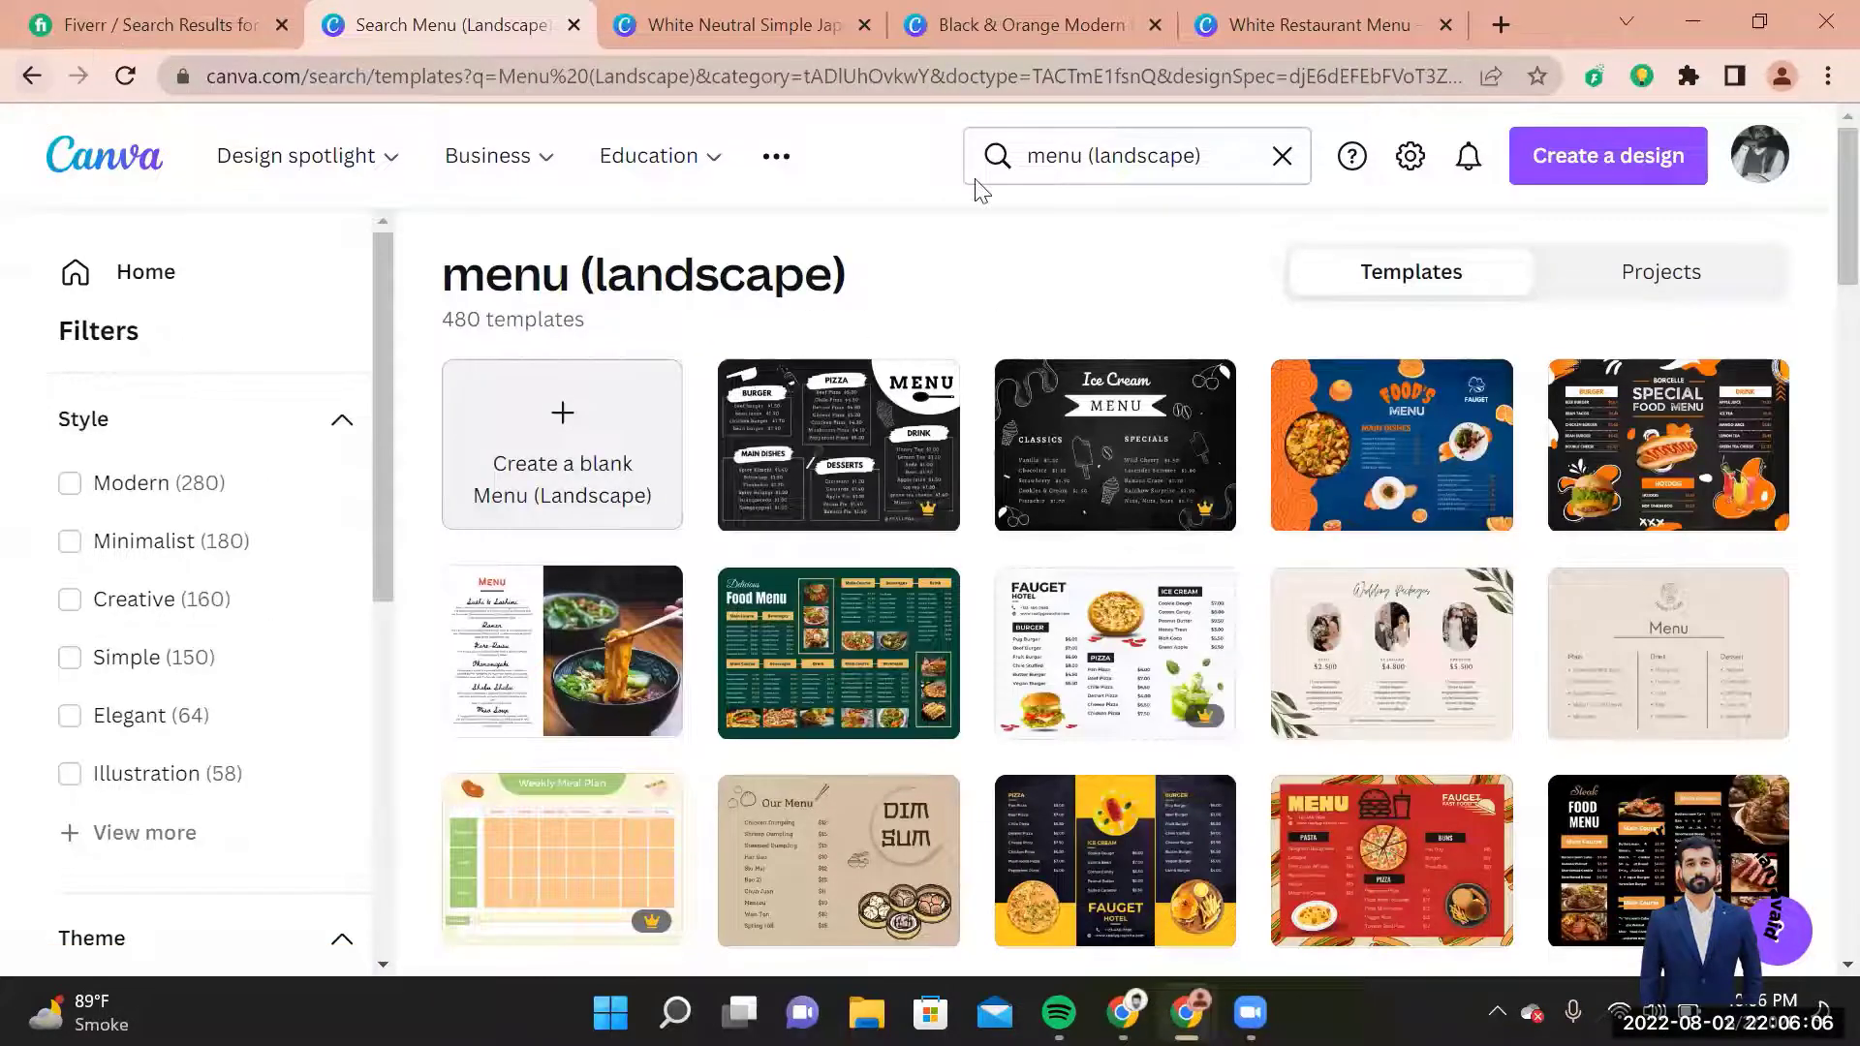
click(1280, 158)
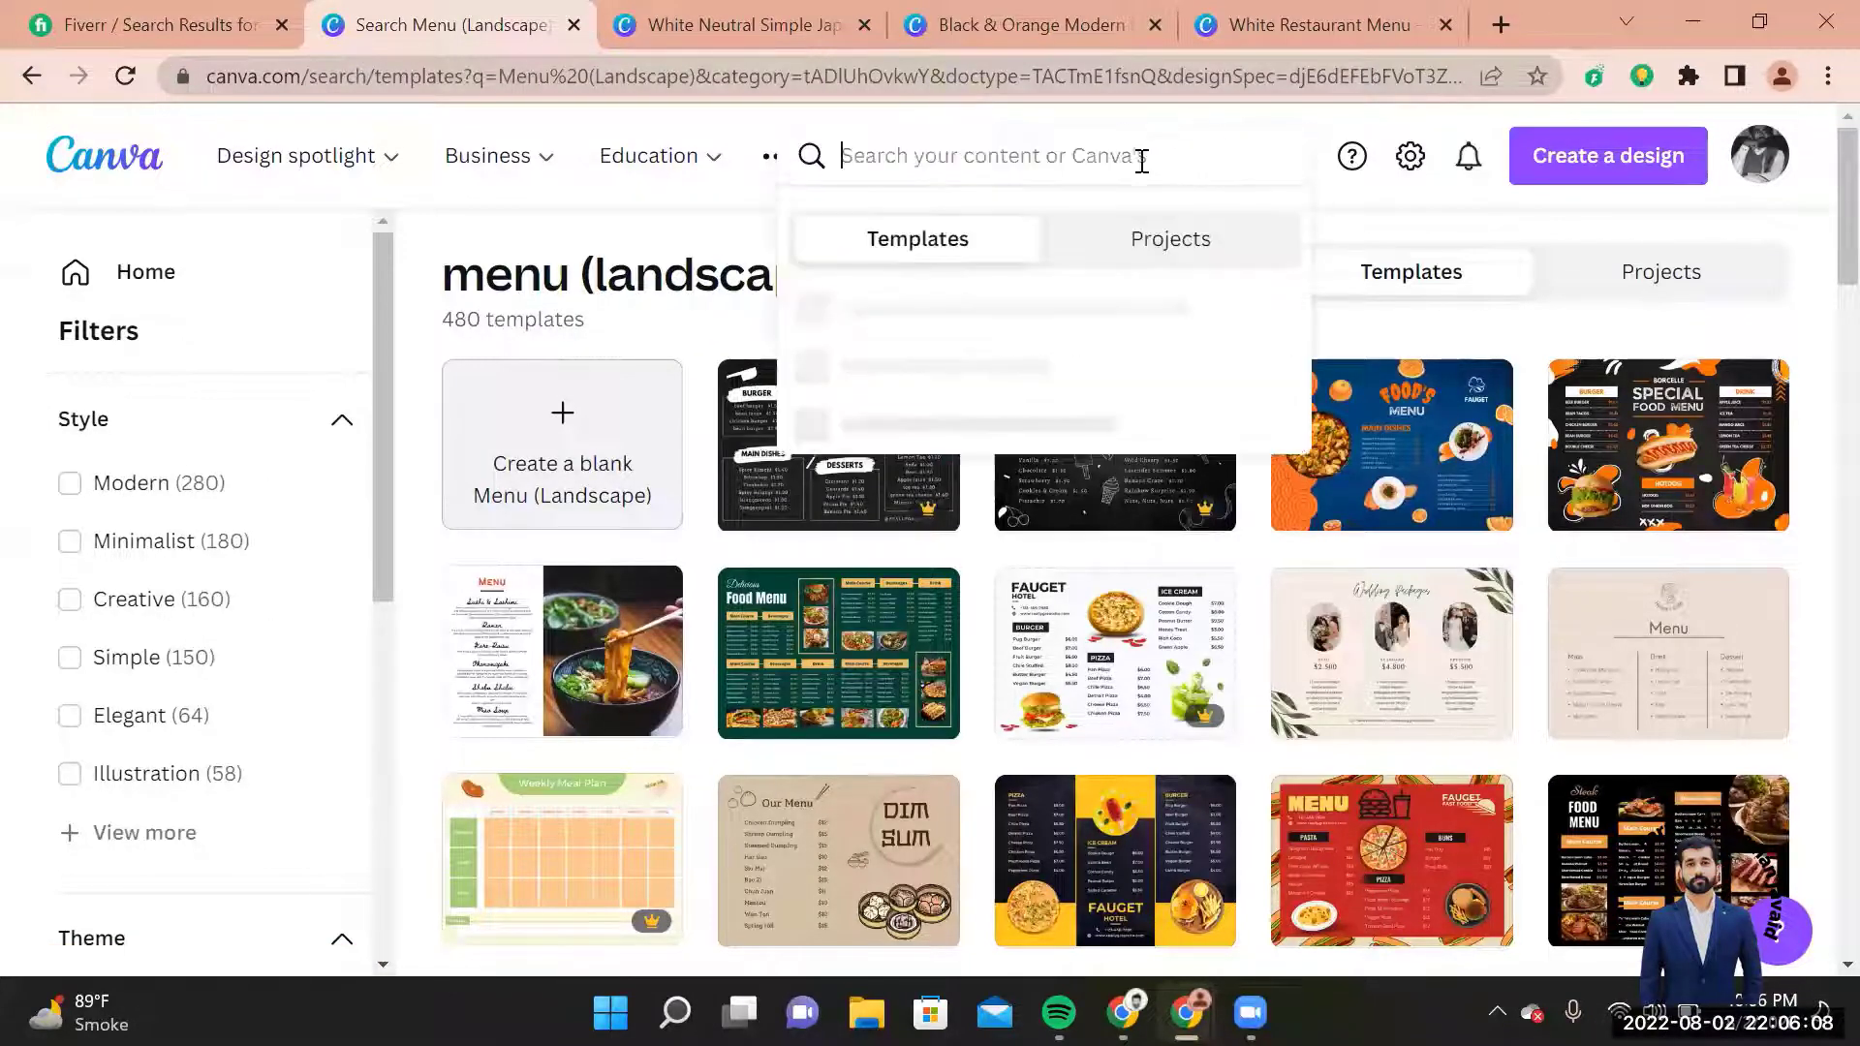
text(menu)
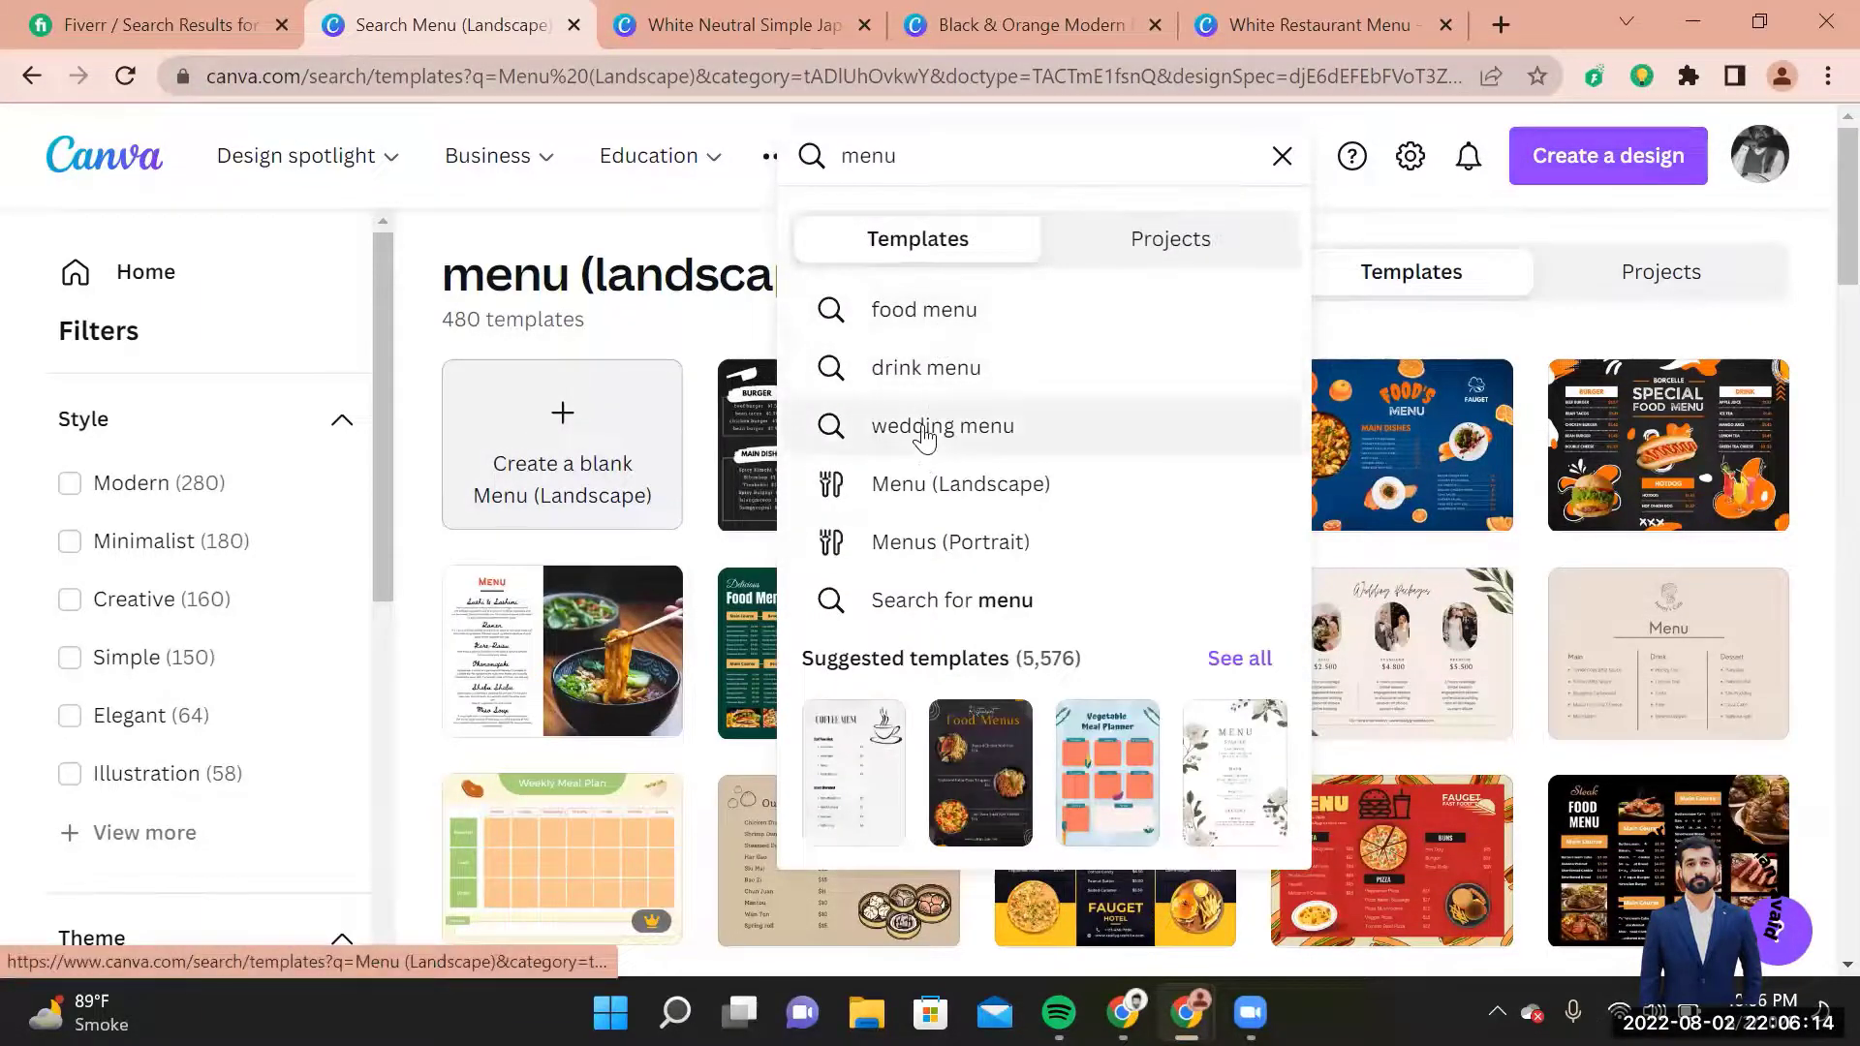
click(926, 542)
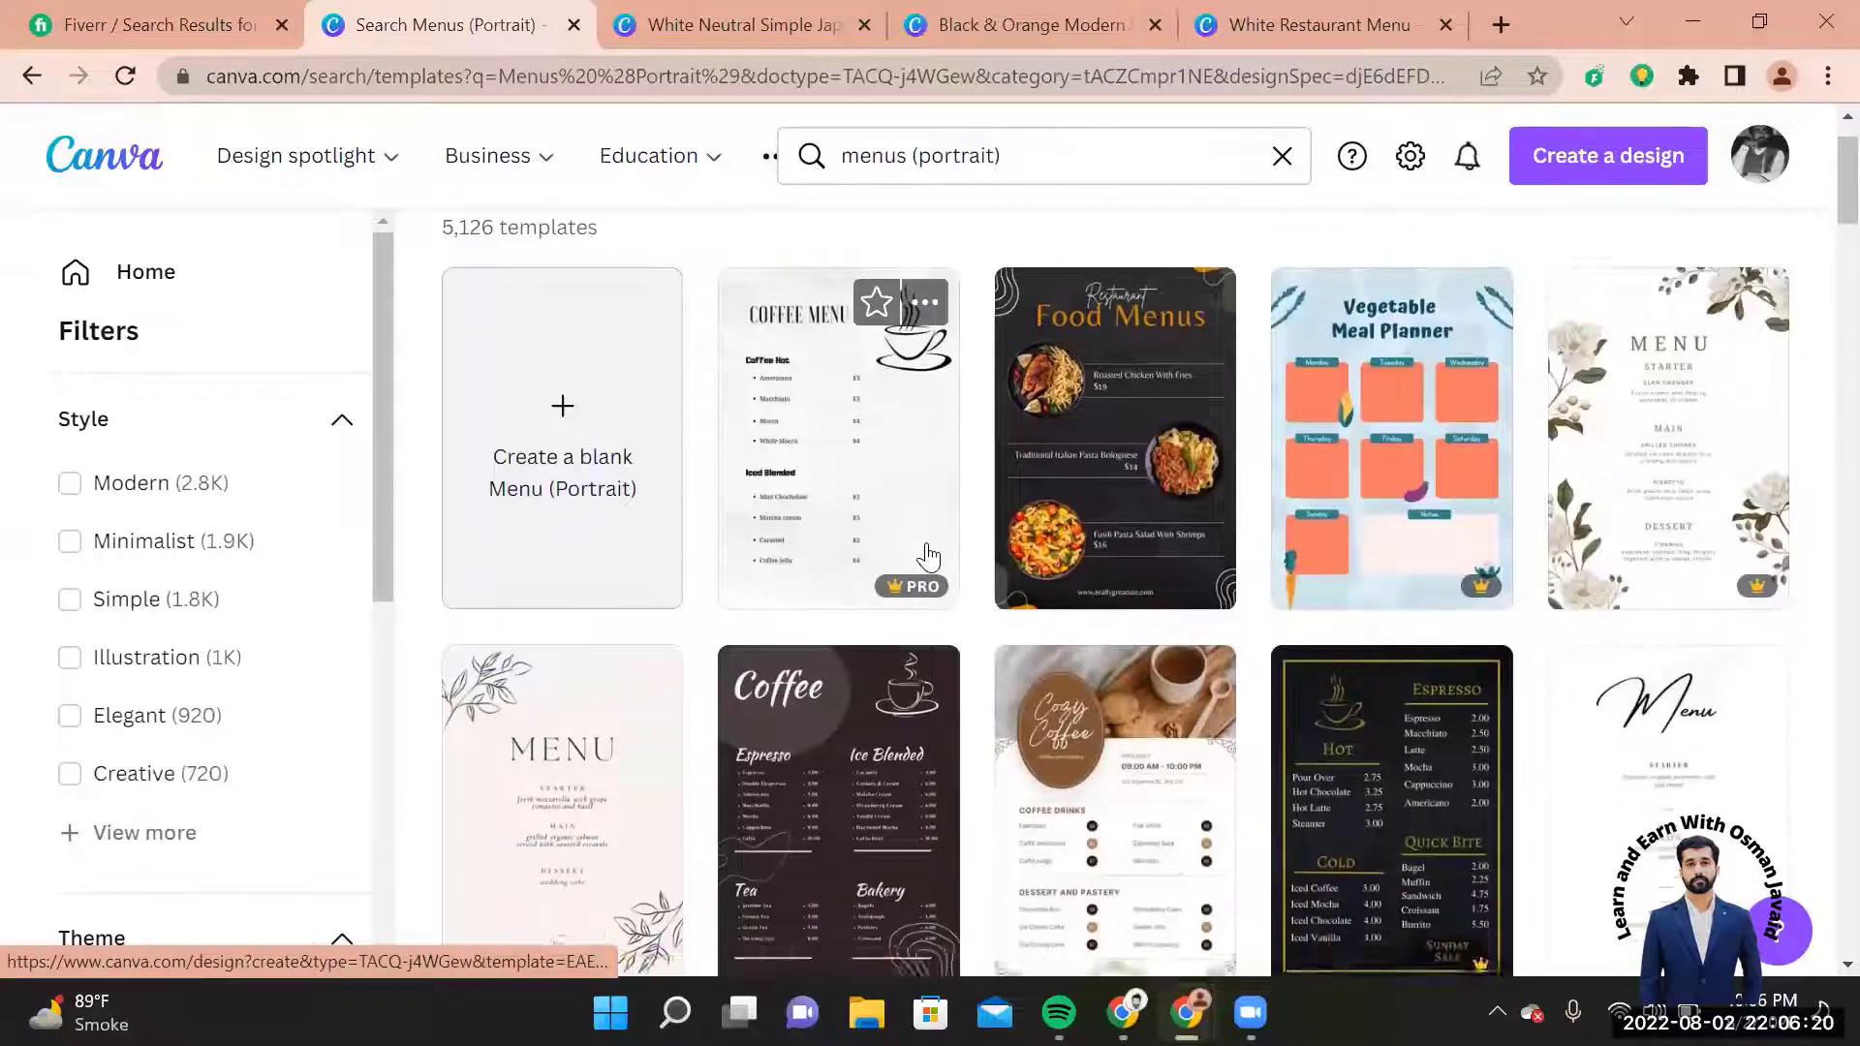
Step: Find the Italian Restaurant Menu Special and the Fast Food Menu among the portrait templates and open each in its own tab
scroll(928, 557, down, 4)
scroll(928, 557, down, 6)
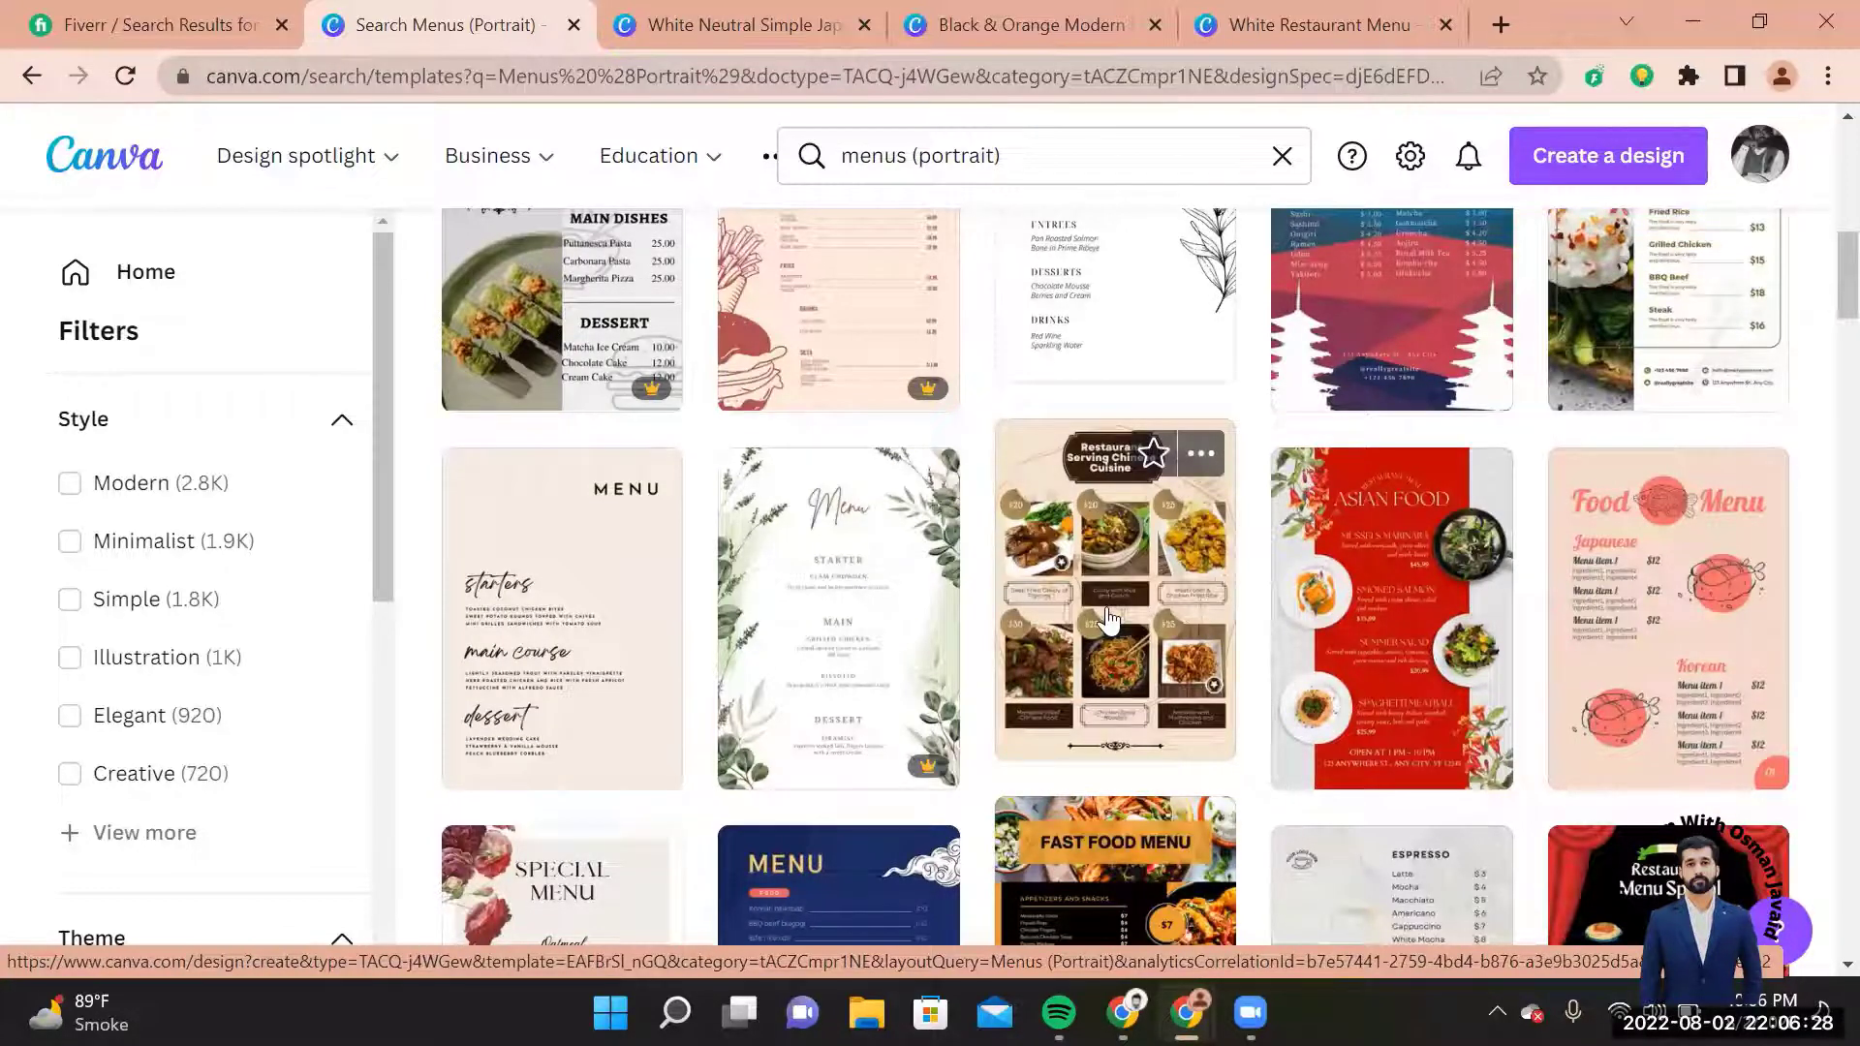
scroll(1109, 618, down, 5)
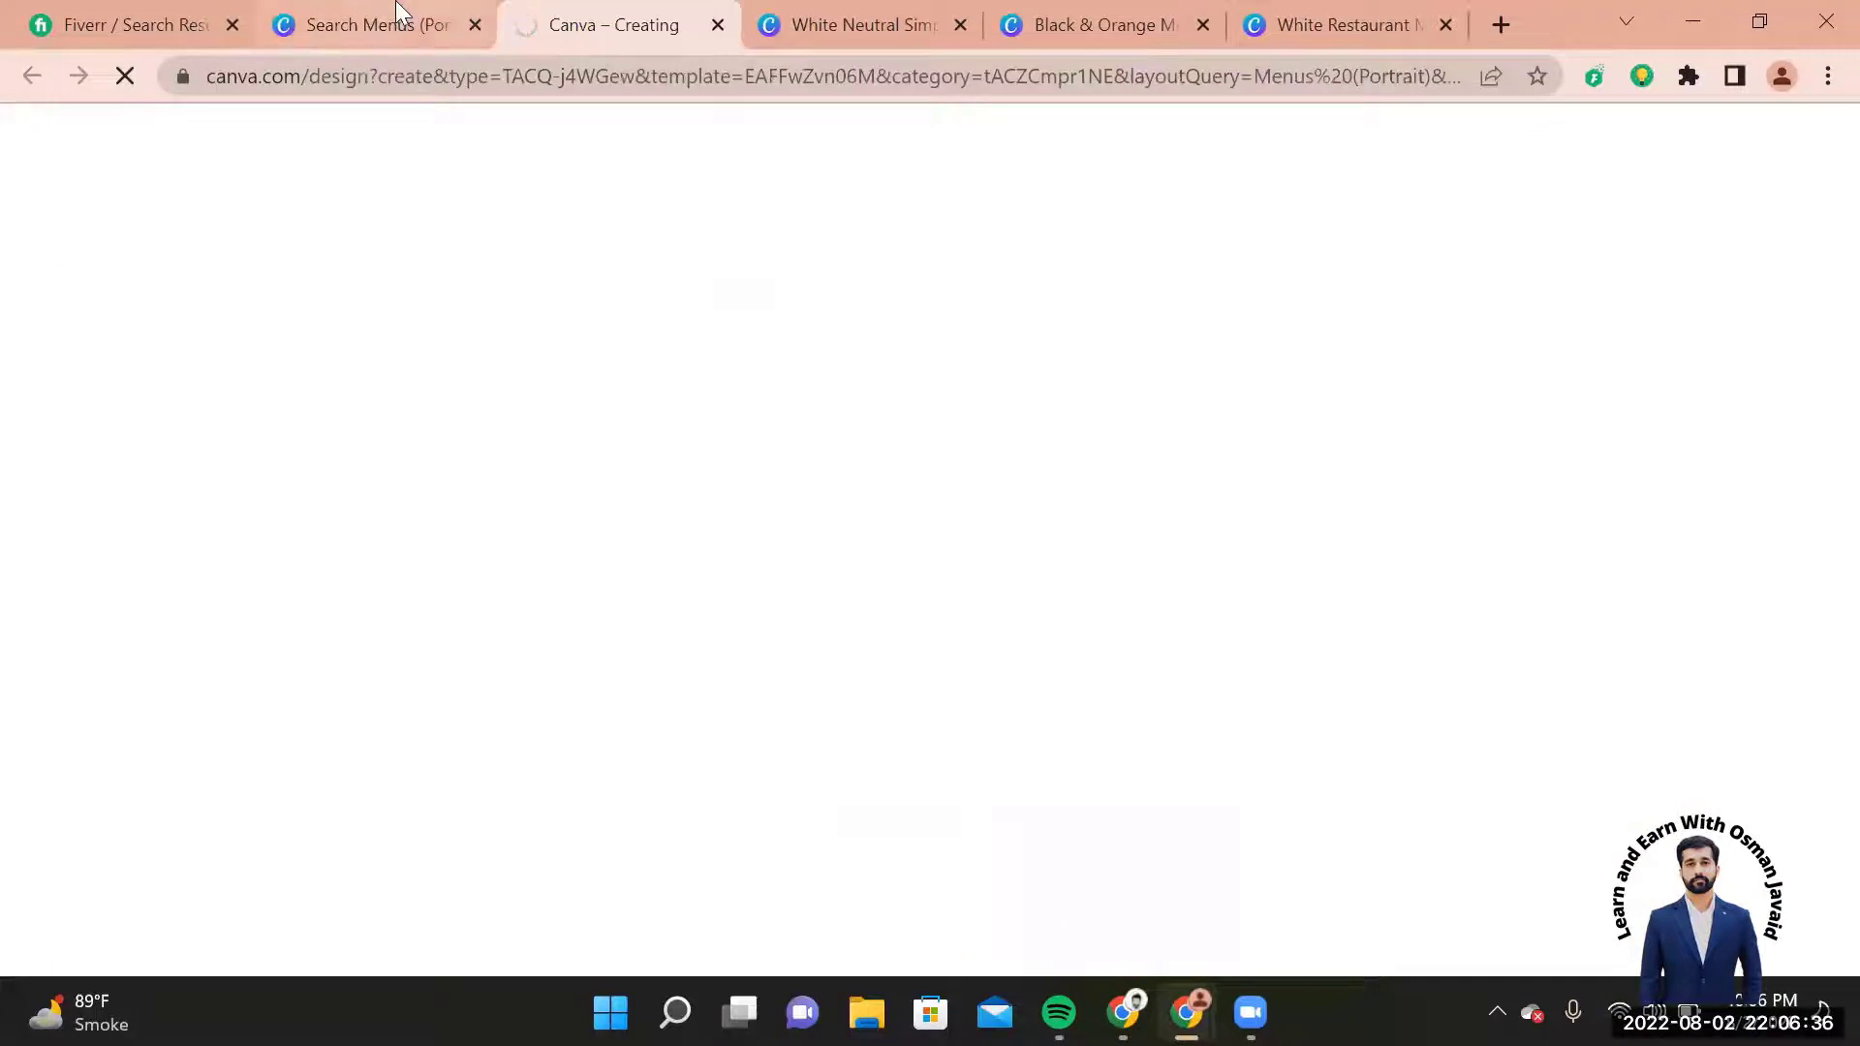
click(366, 24)
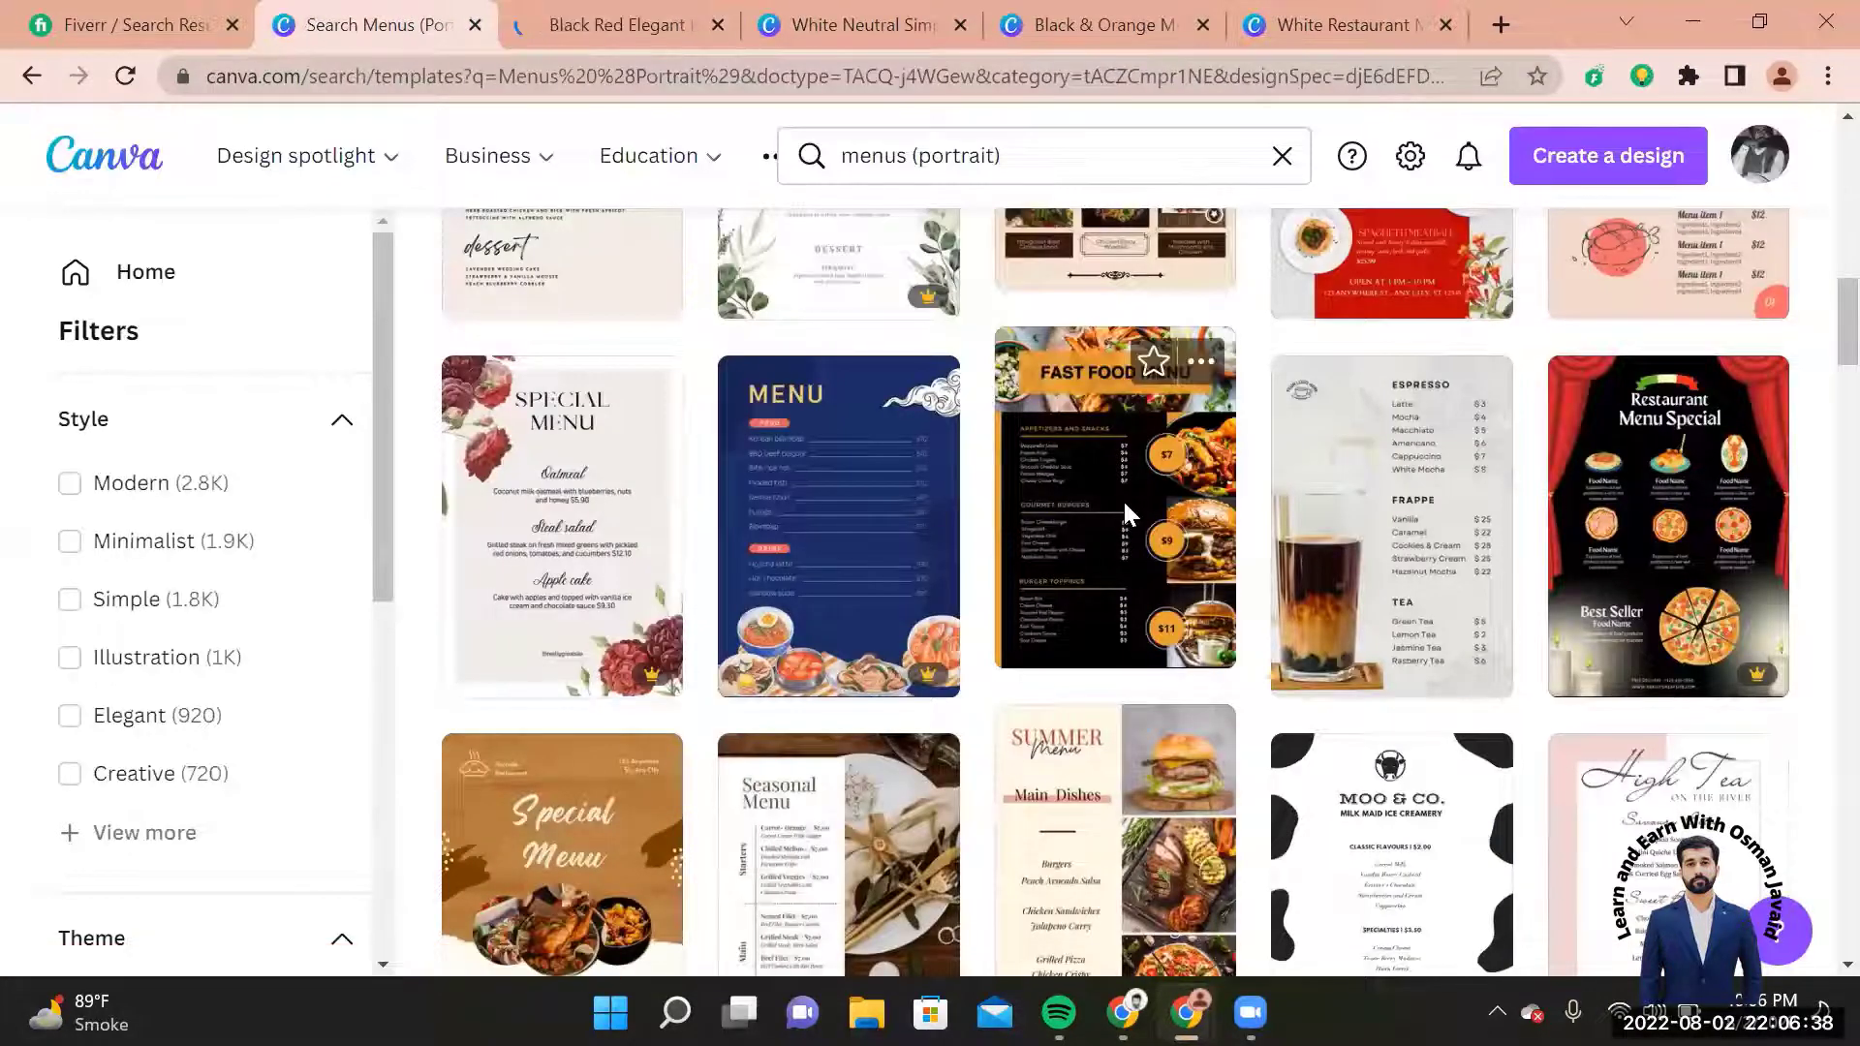
click(1122, 498)
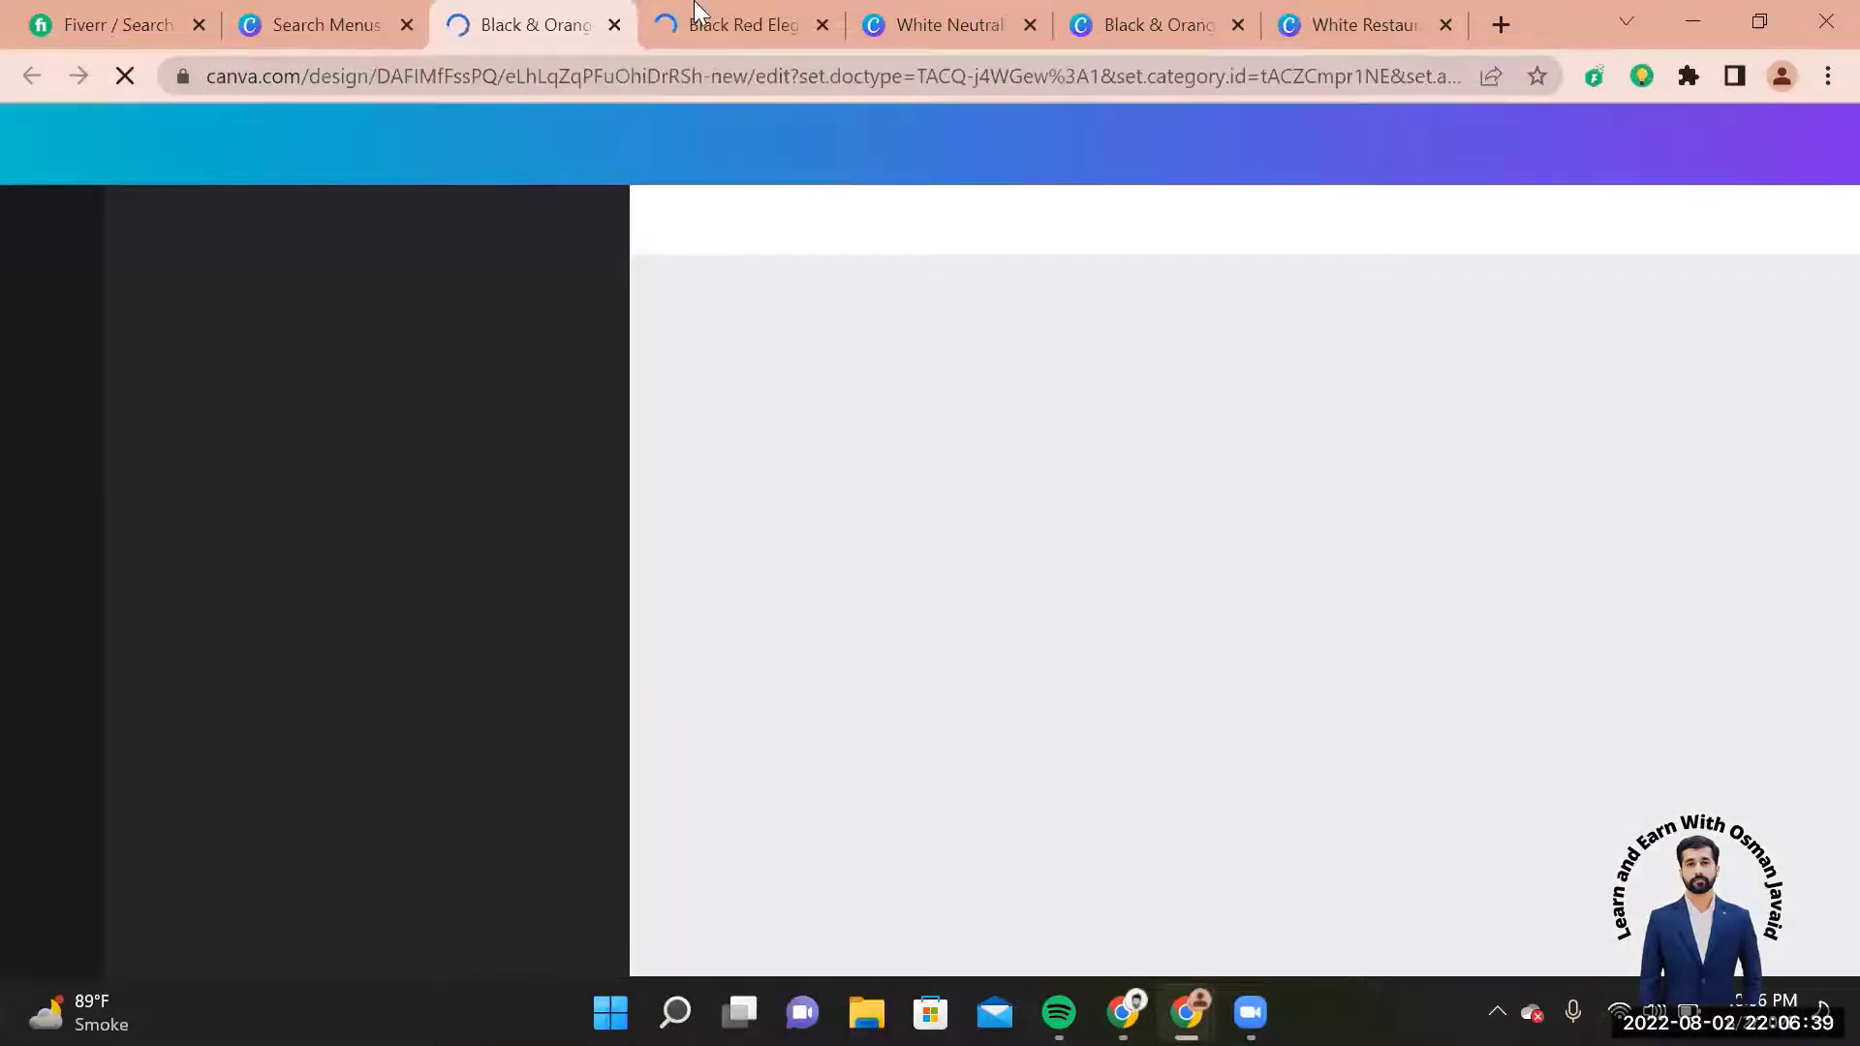
Step: Review the opened Italia Restaurant, Fast Food and White Neutral Simple Japan menu designs in turn
click(696, 9)
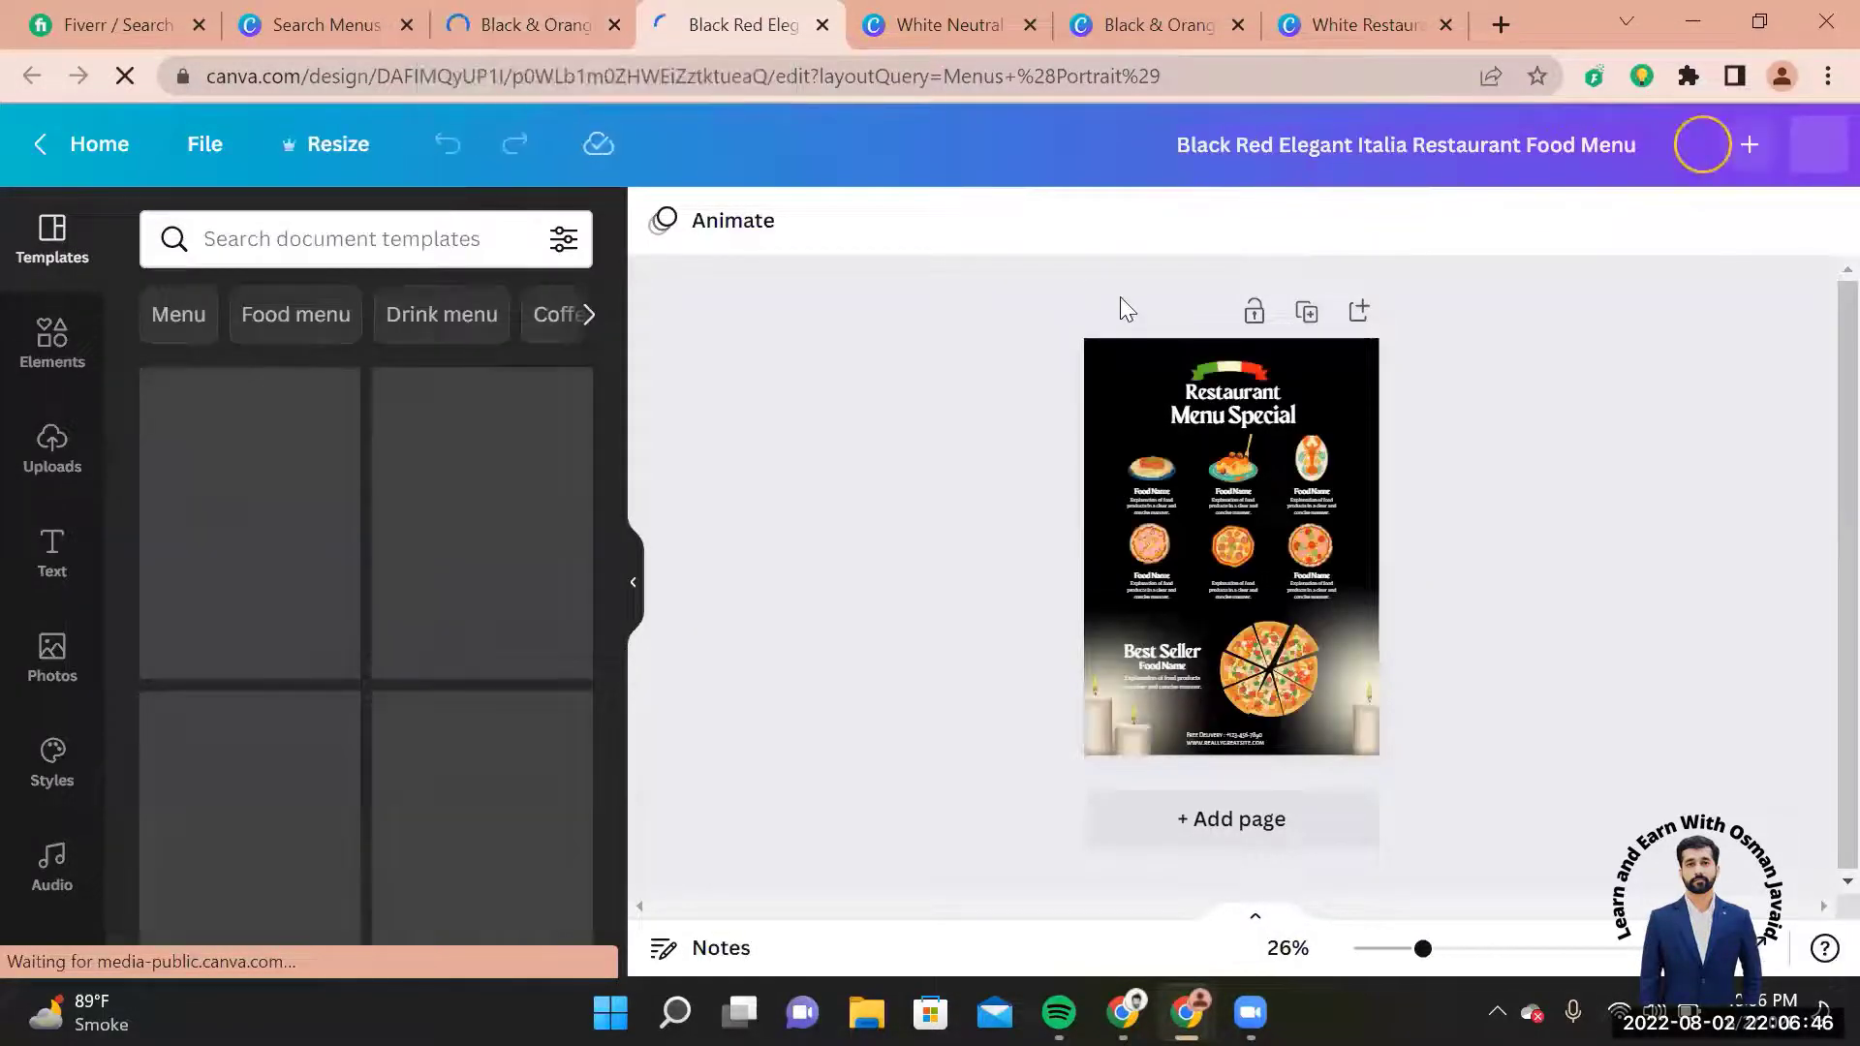
click(1121, 400)
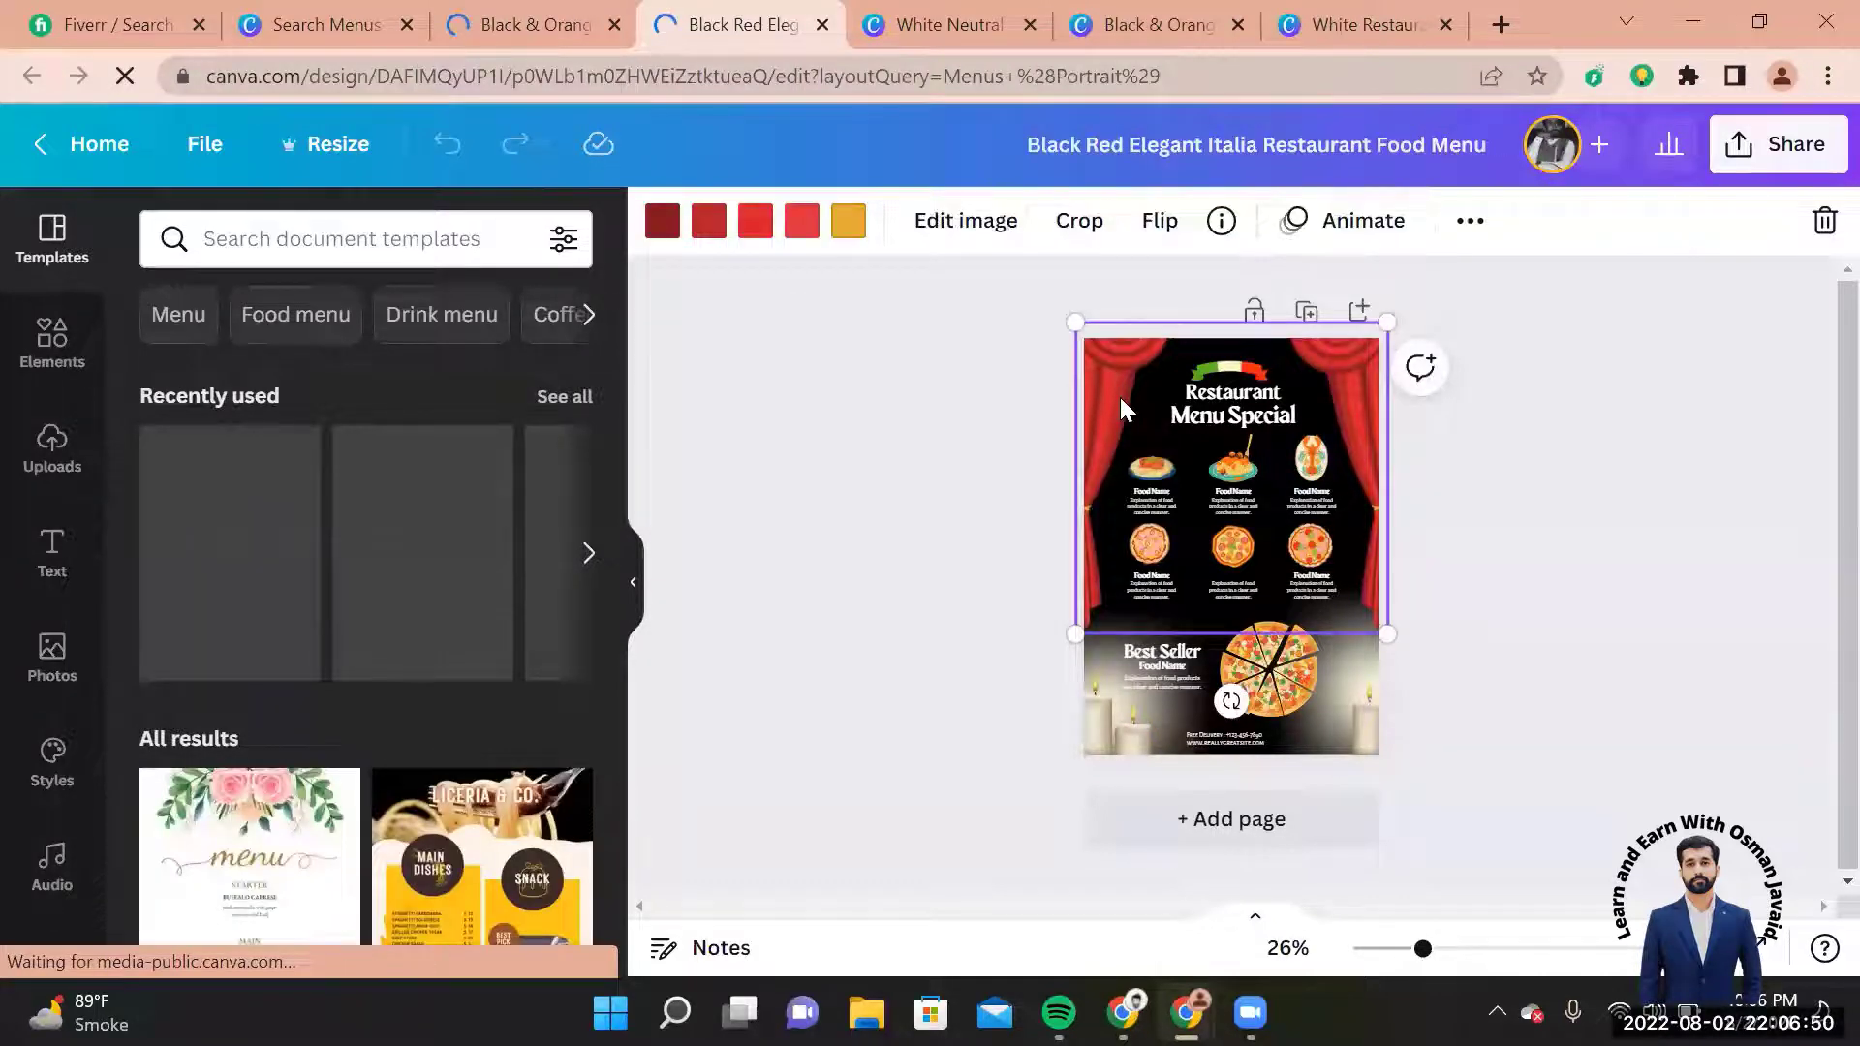
click(562, 14)
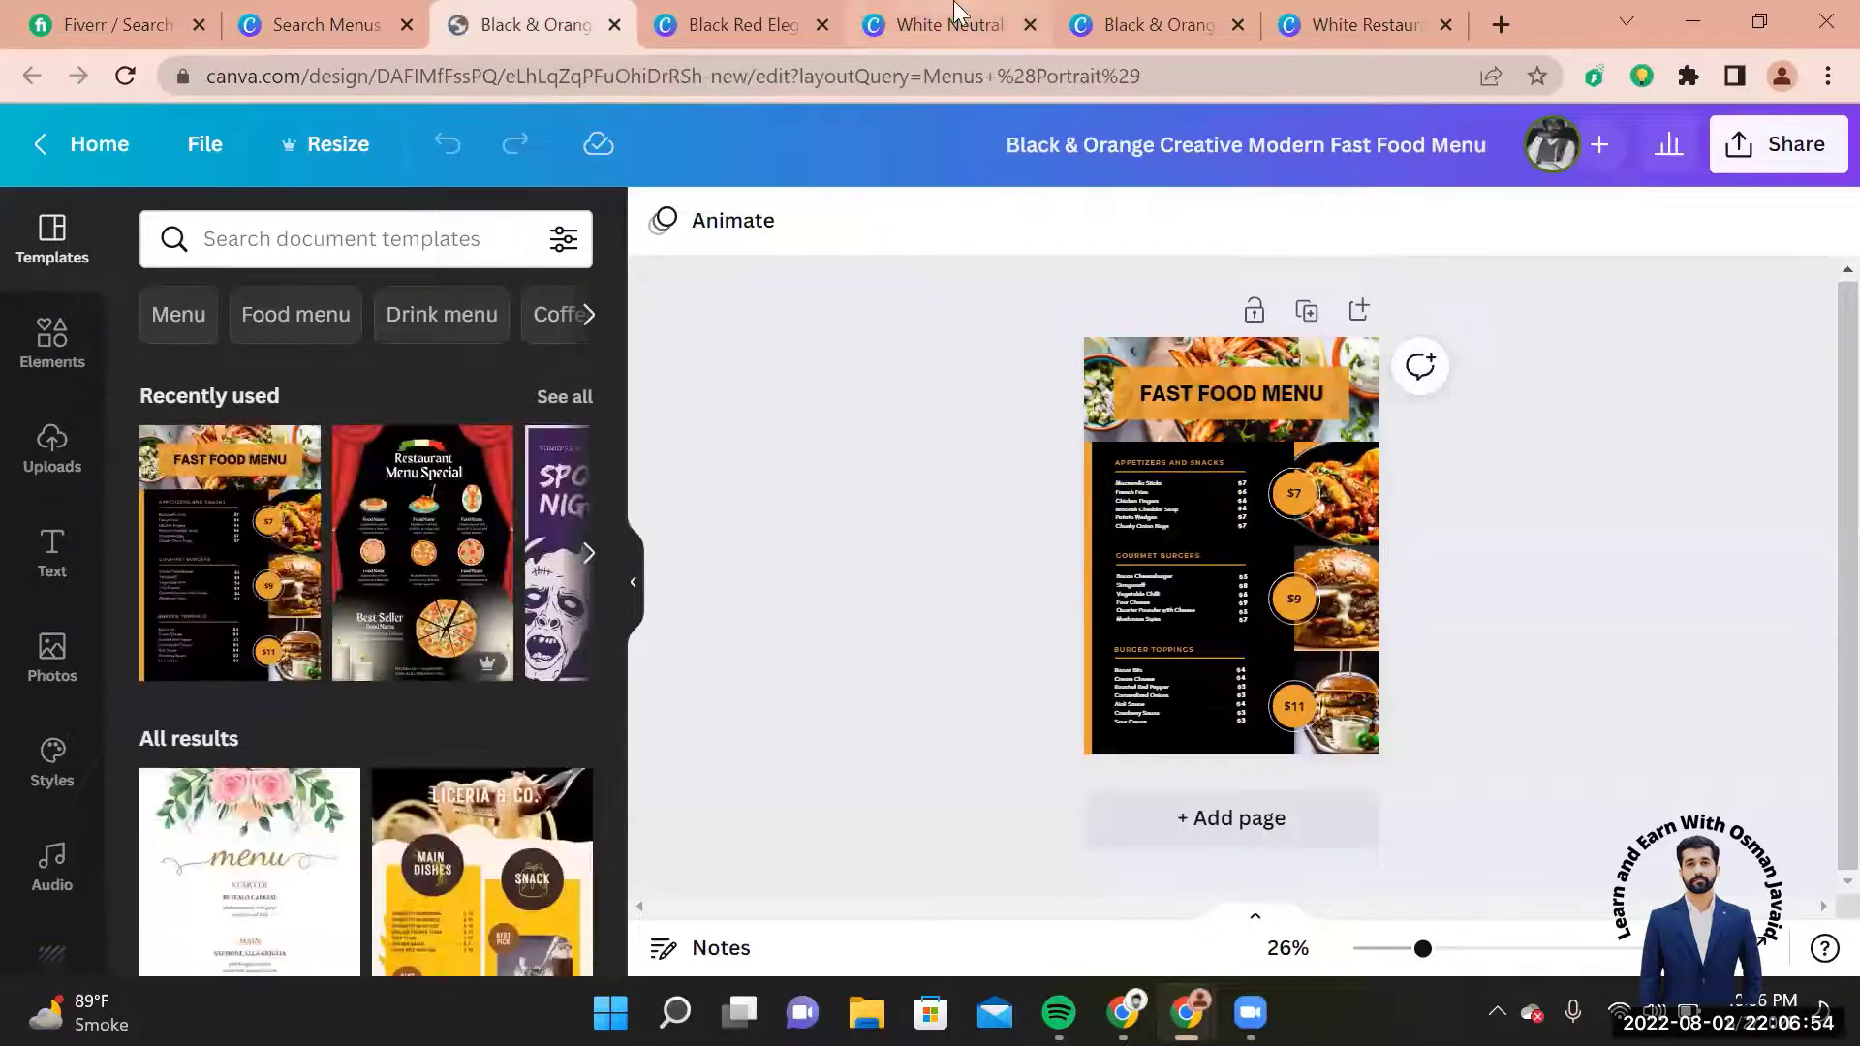
click(875, 14)
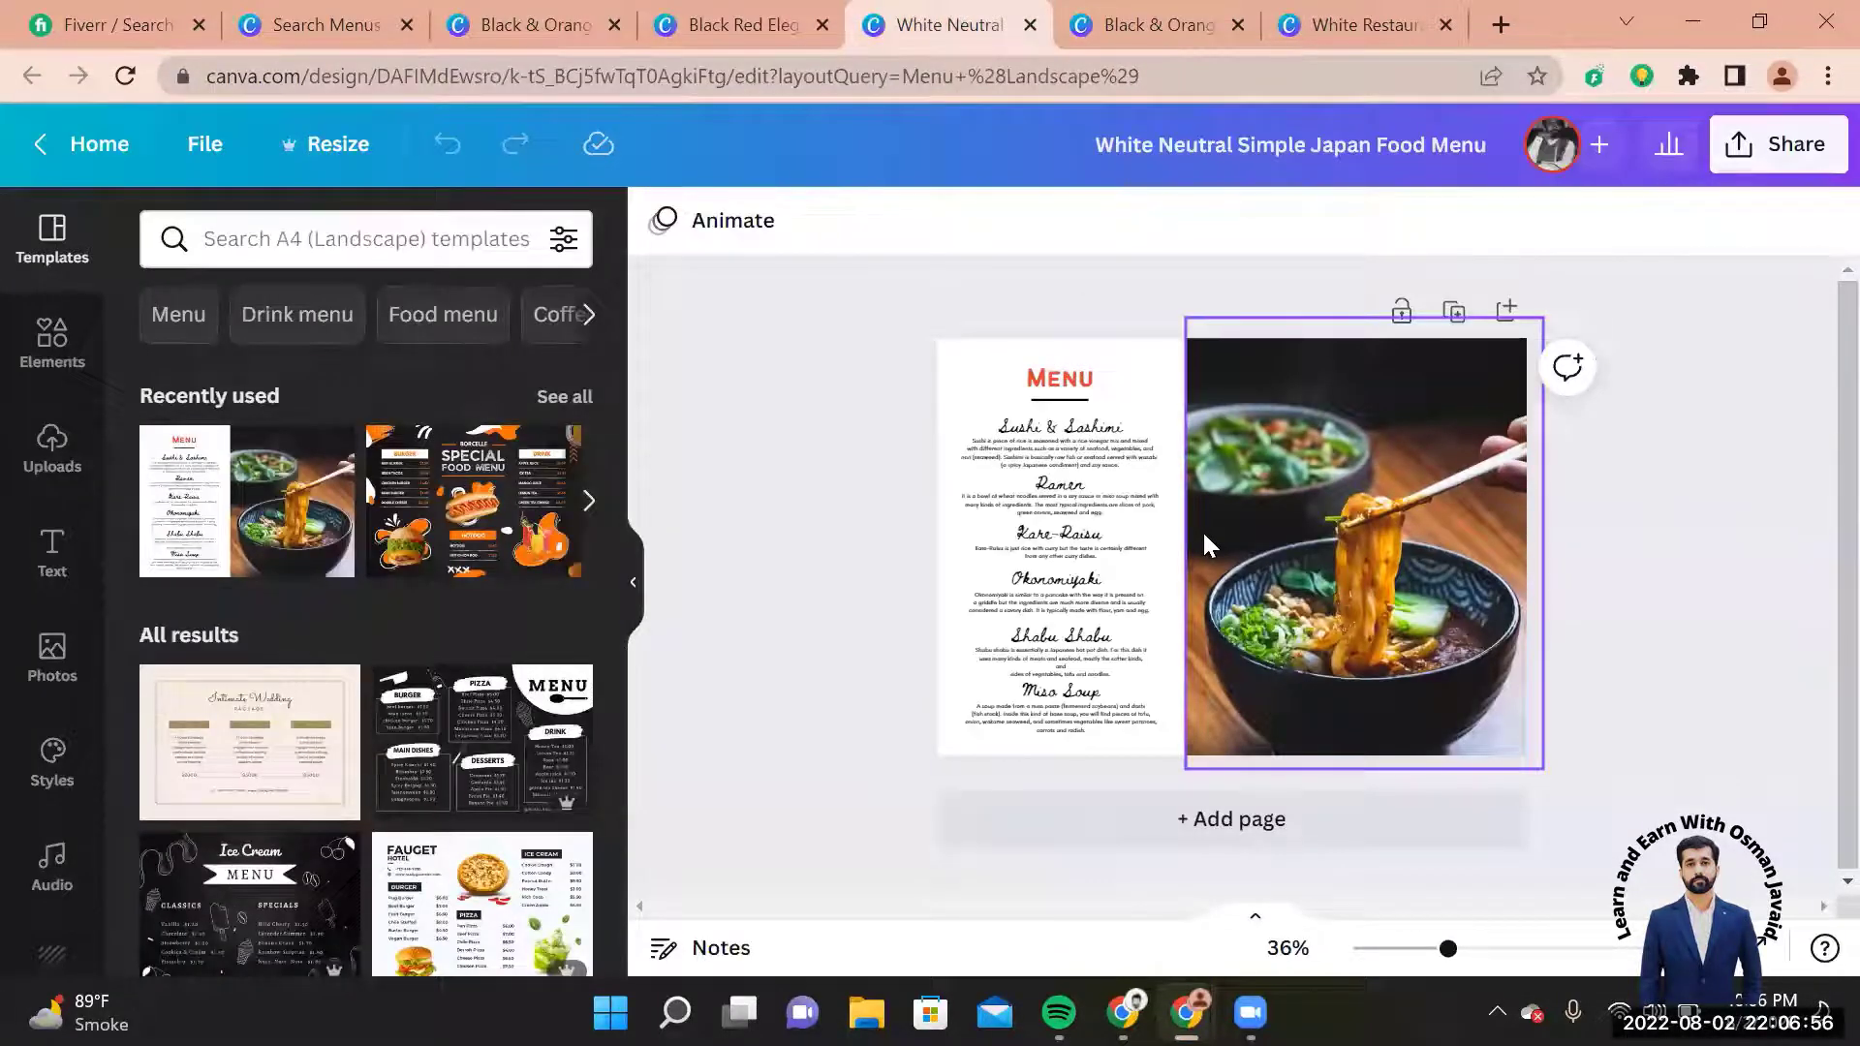
Step: Paste the copied red curtain graphic into the White Neutral Simple Japan menu, shrink it and place it around the menu text half
key(ctrl+v)
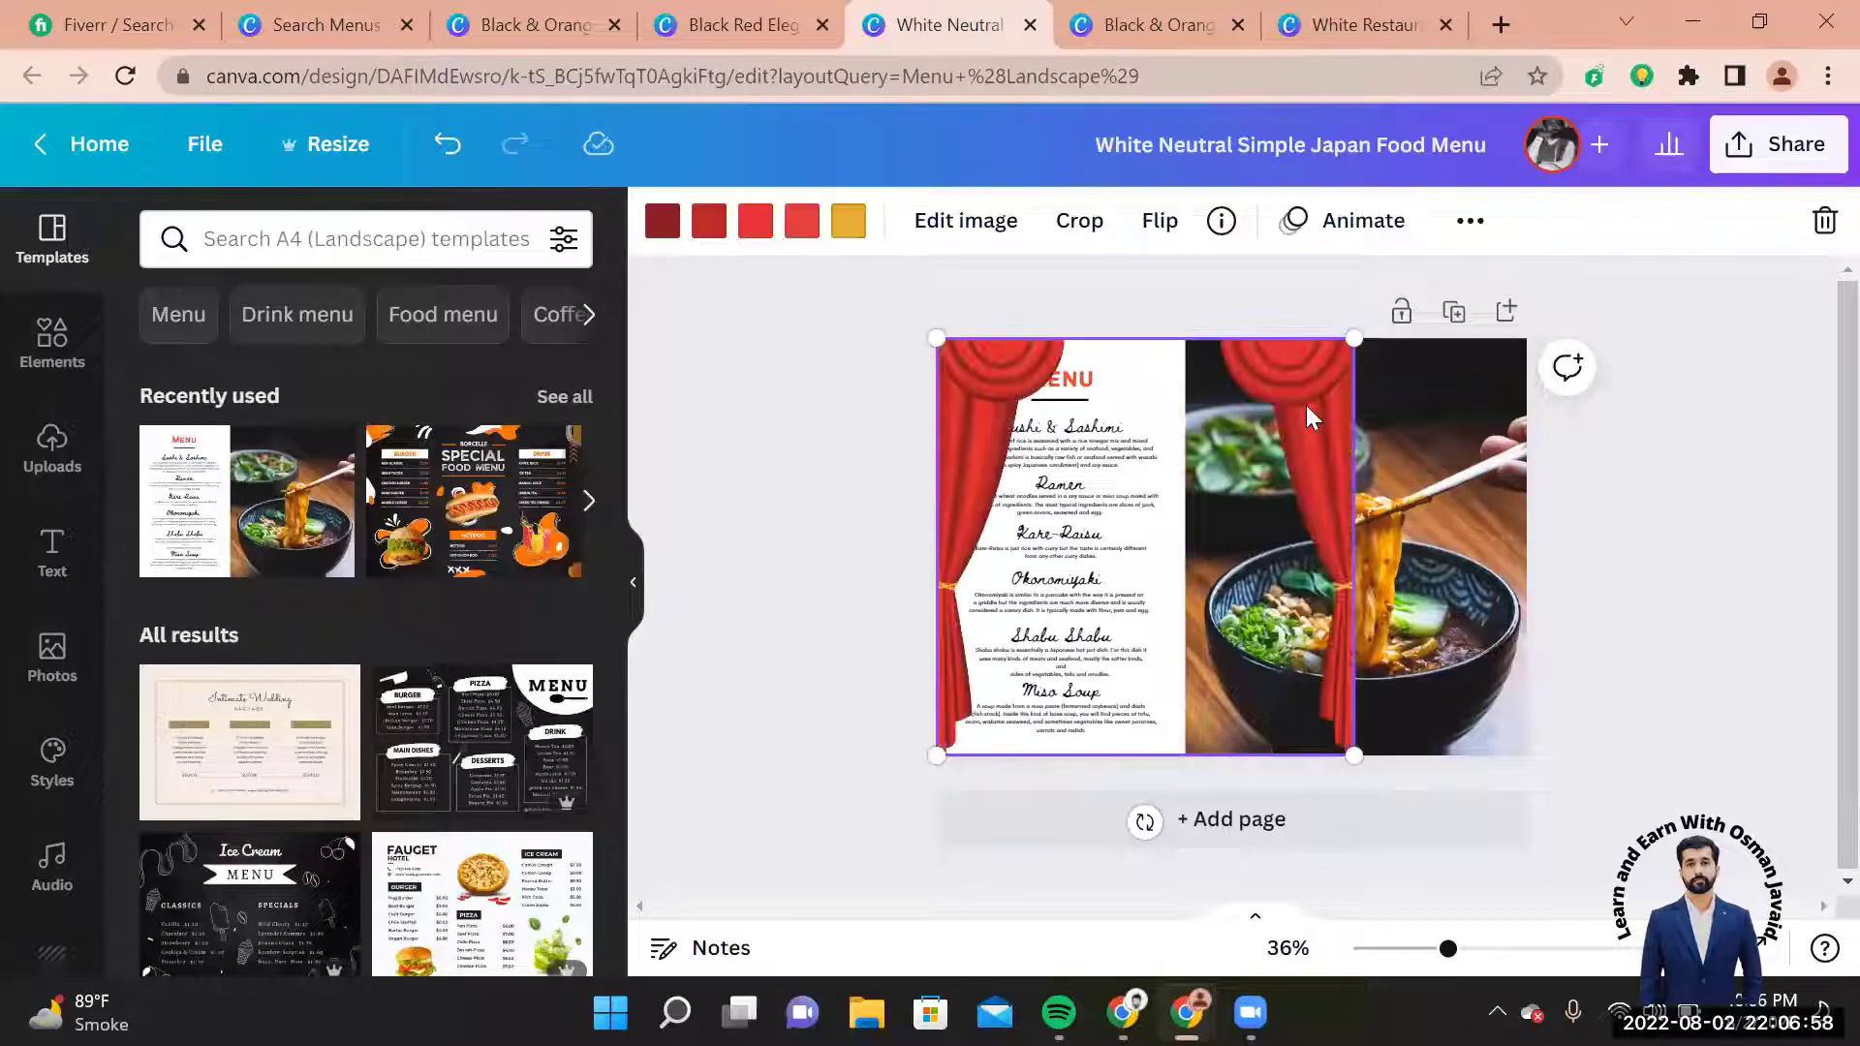
drag(1355, 337, 1174, 406)
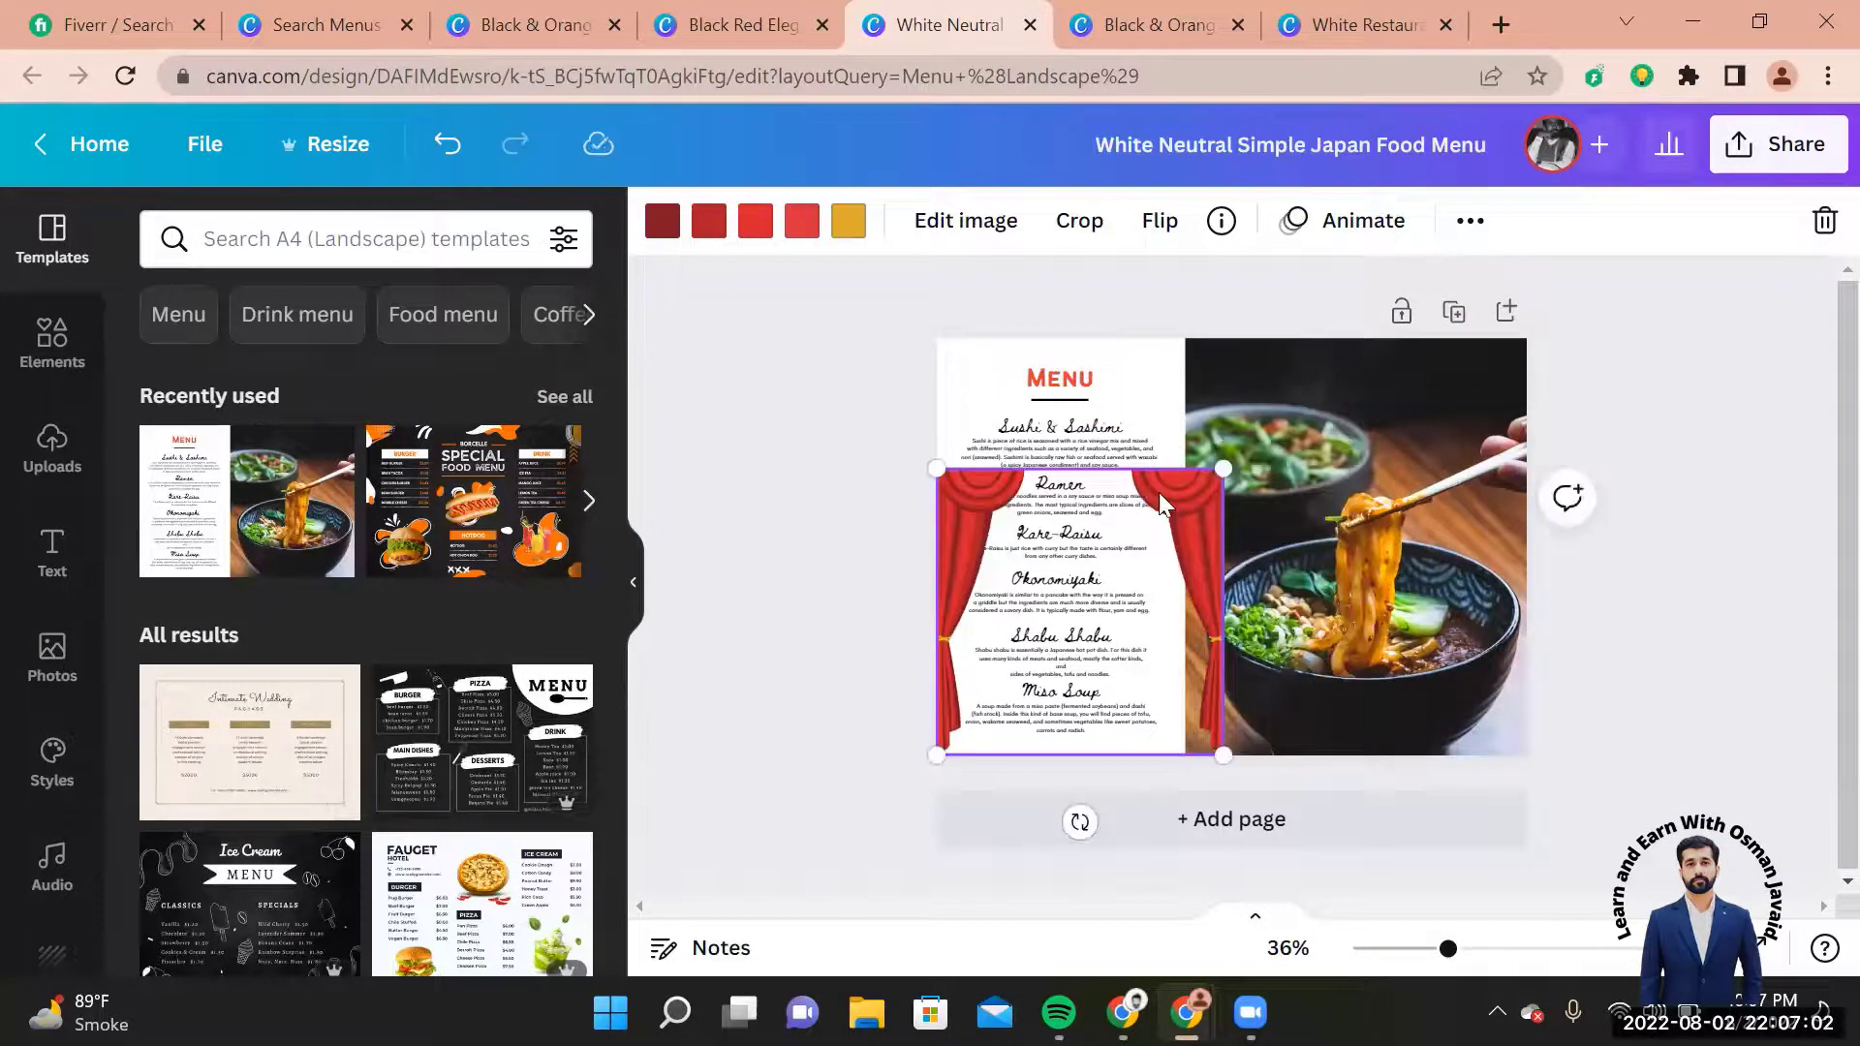
drag(1165, 505, 1138, 372)
click(860, 419)
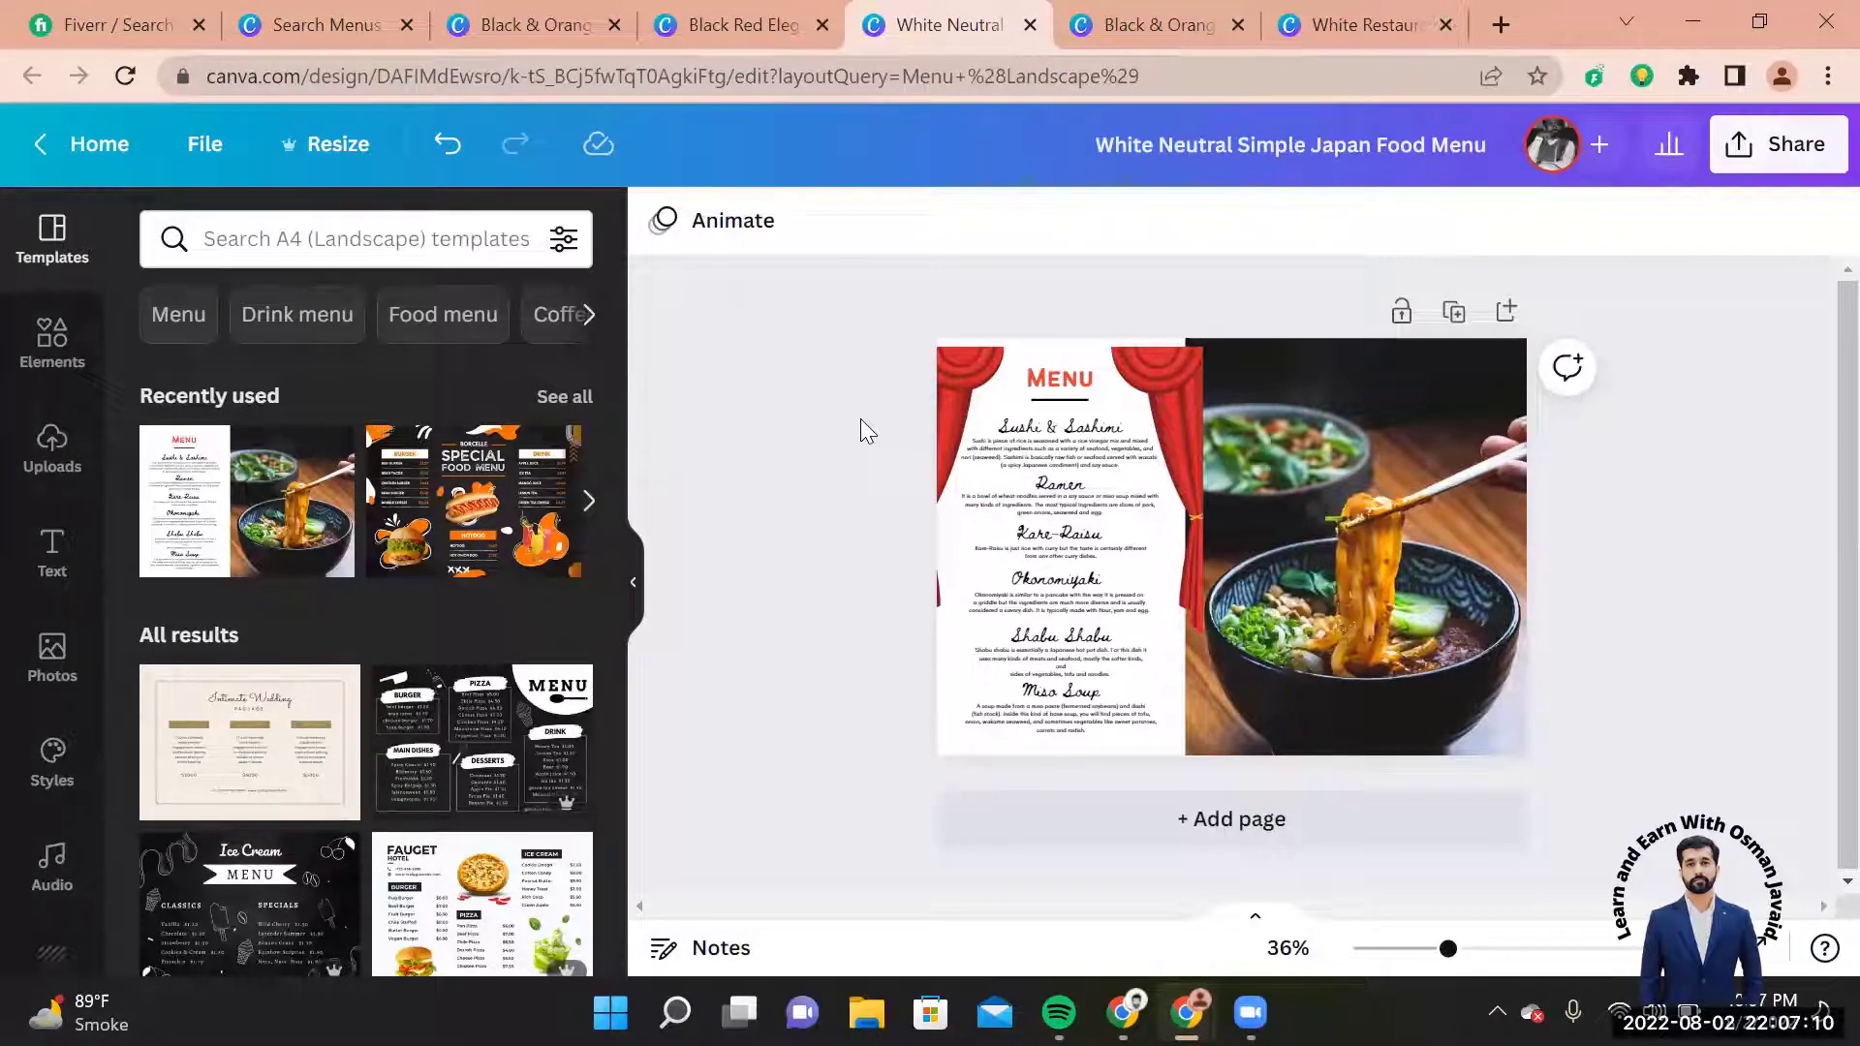
Step: In the Italia Restaurant menu, recolour the curtain's fourth colour, the light red, to black and its second colour to the palette's dark green
click(765, 26)
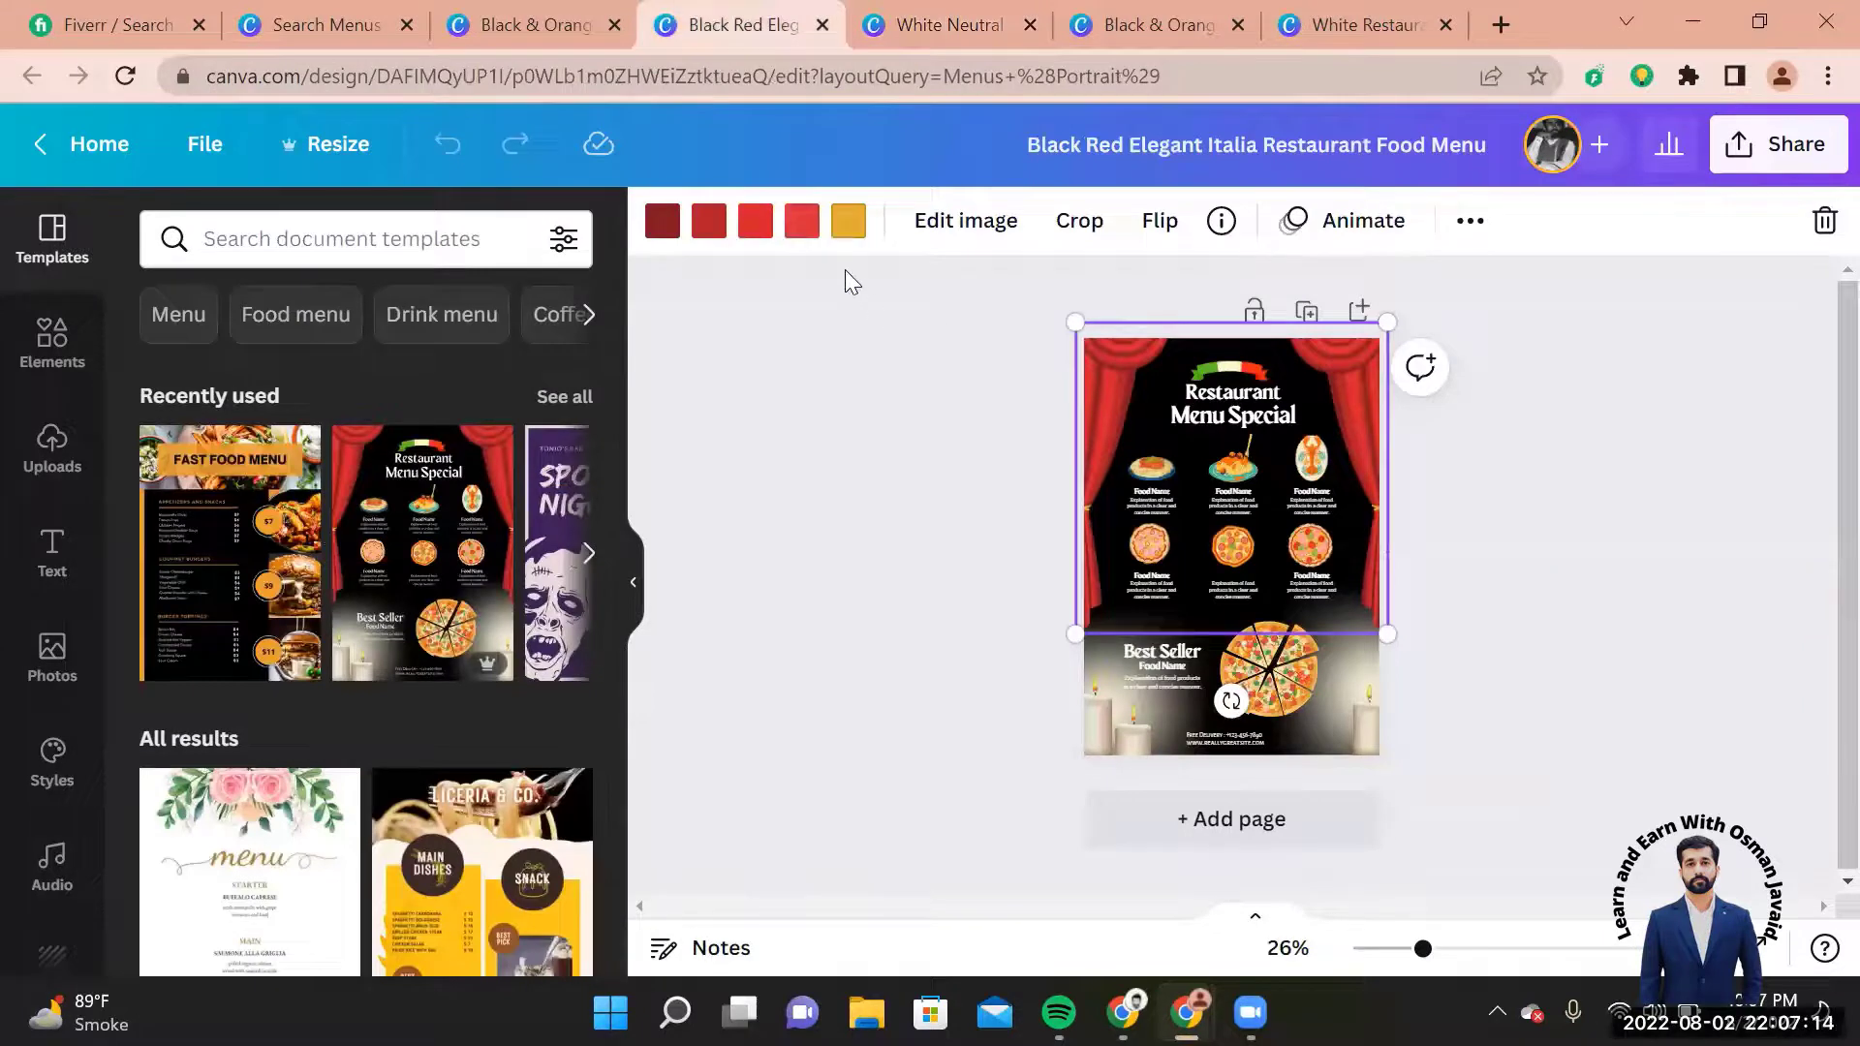
click(803, 224)
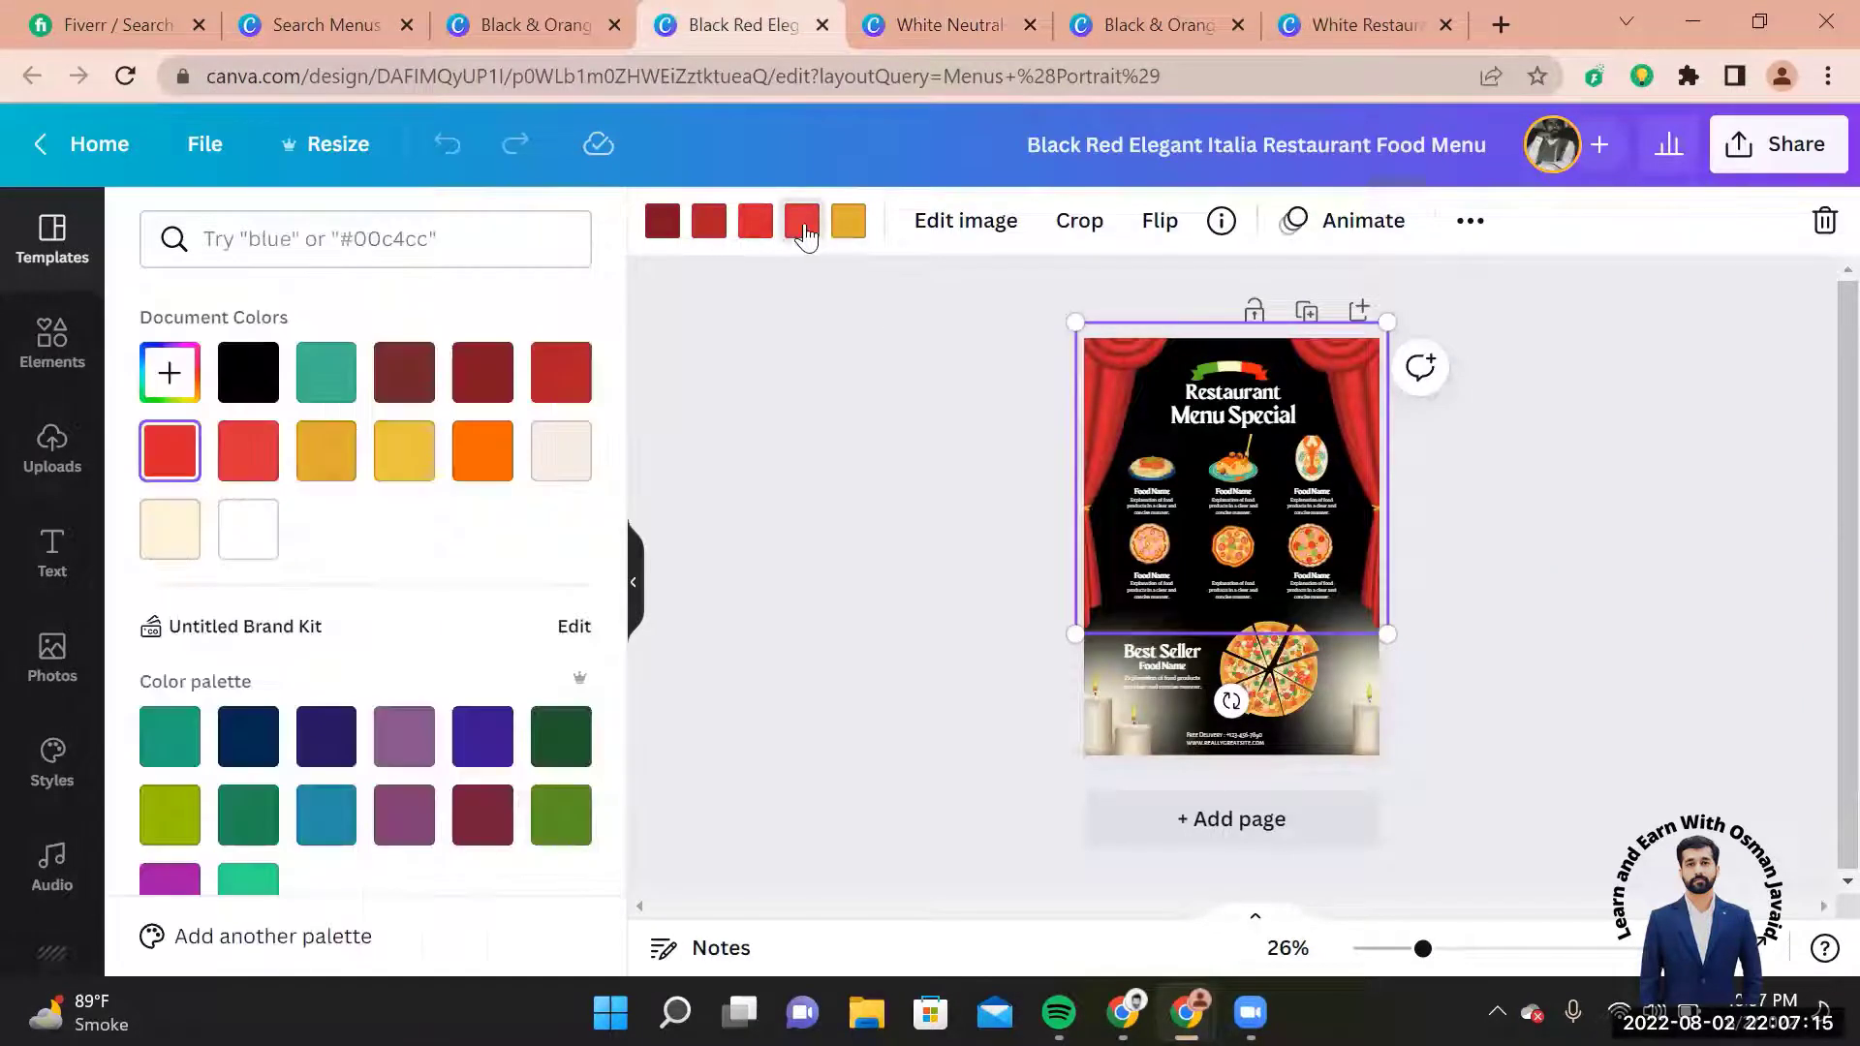
click(248, 394)
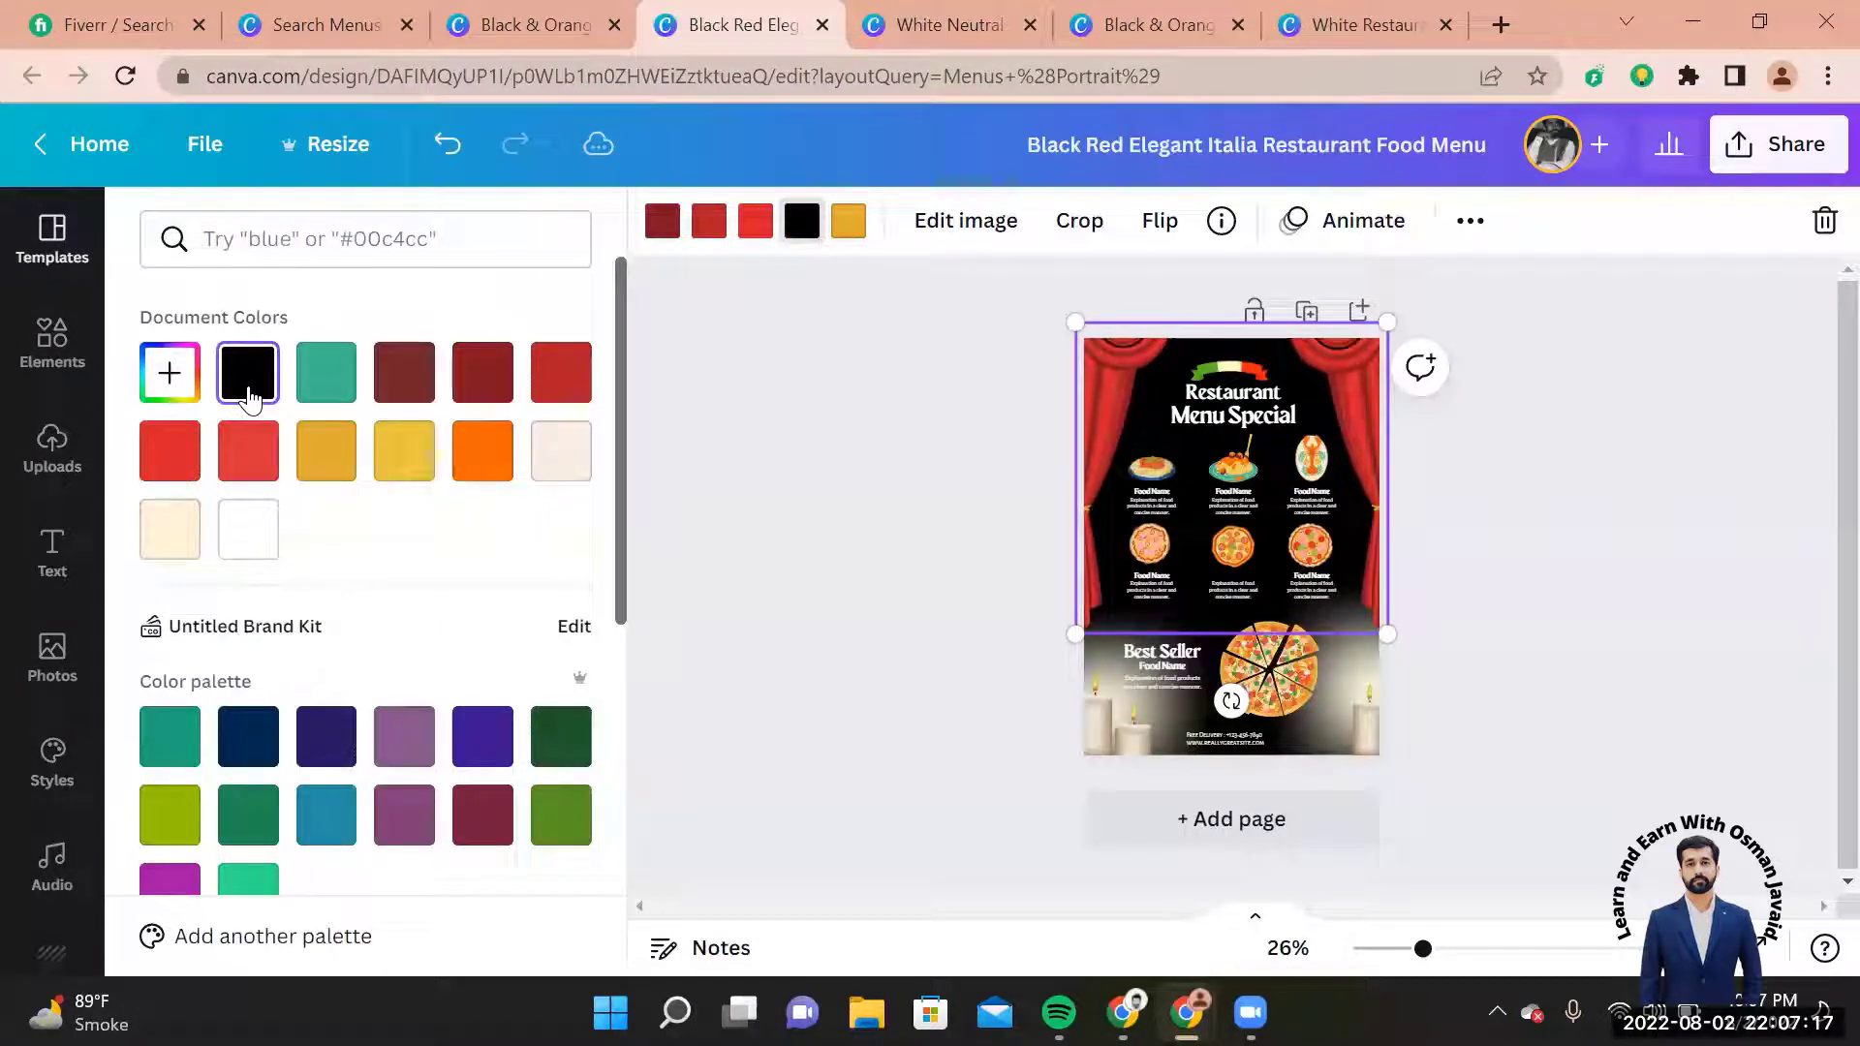
click(712, 233)
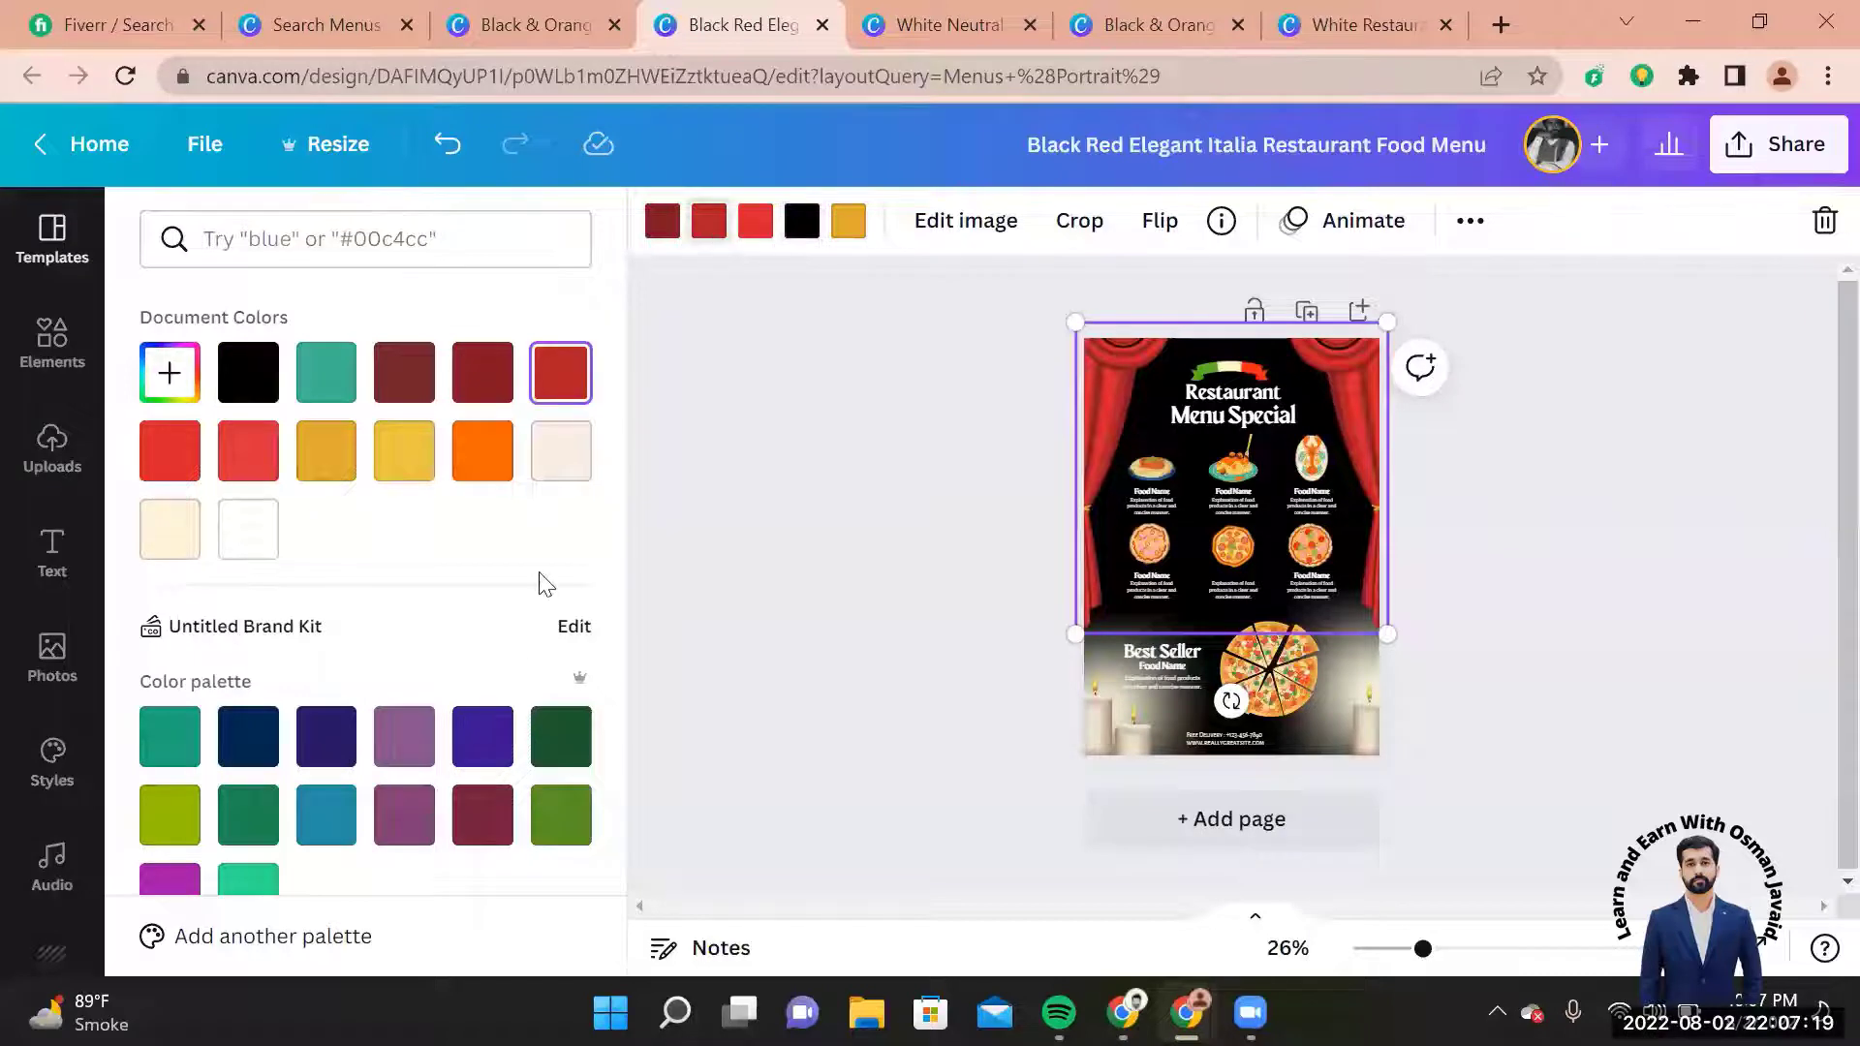
click(584, 739)
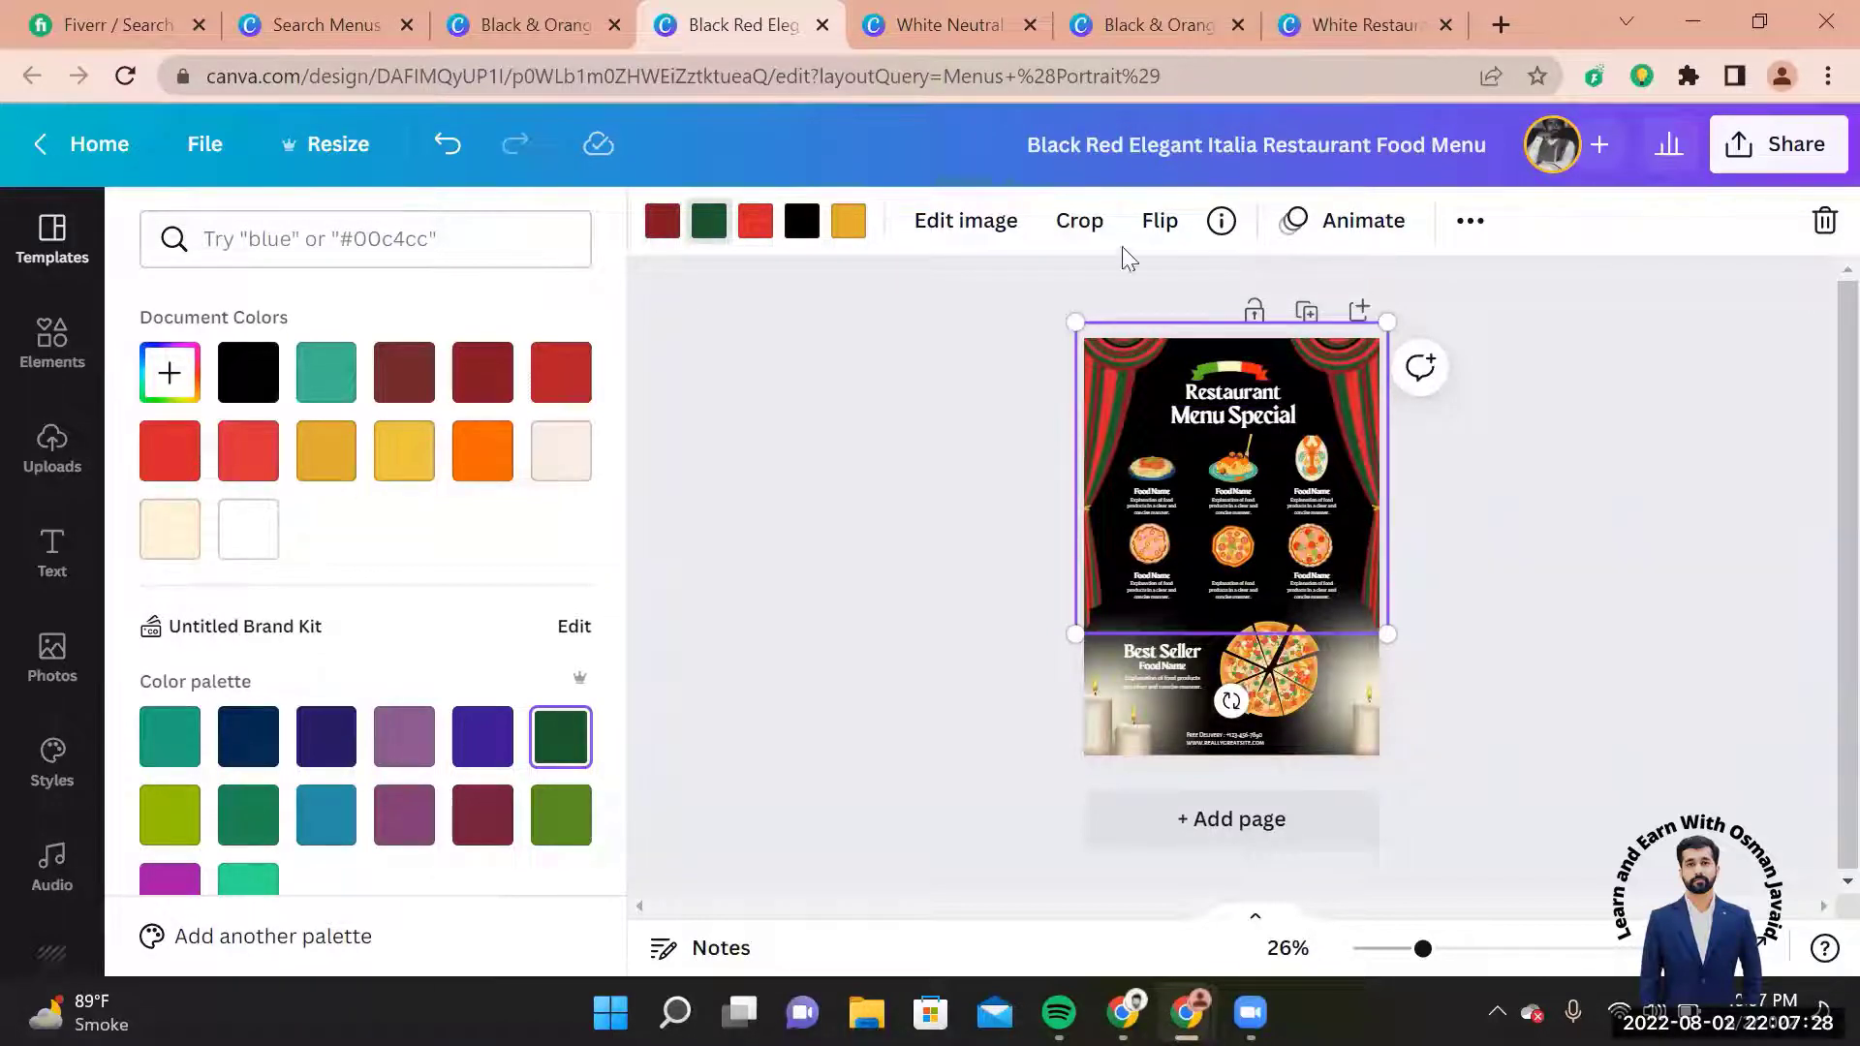
Step: Return to the Fiverr search results for "price list"
click(150, 17)
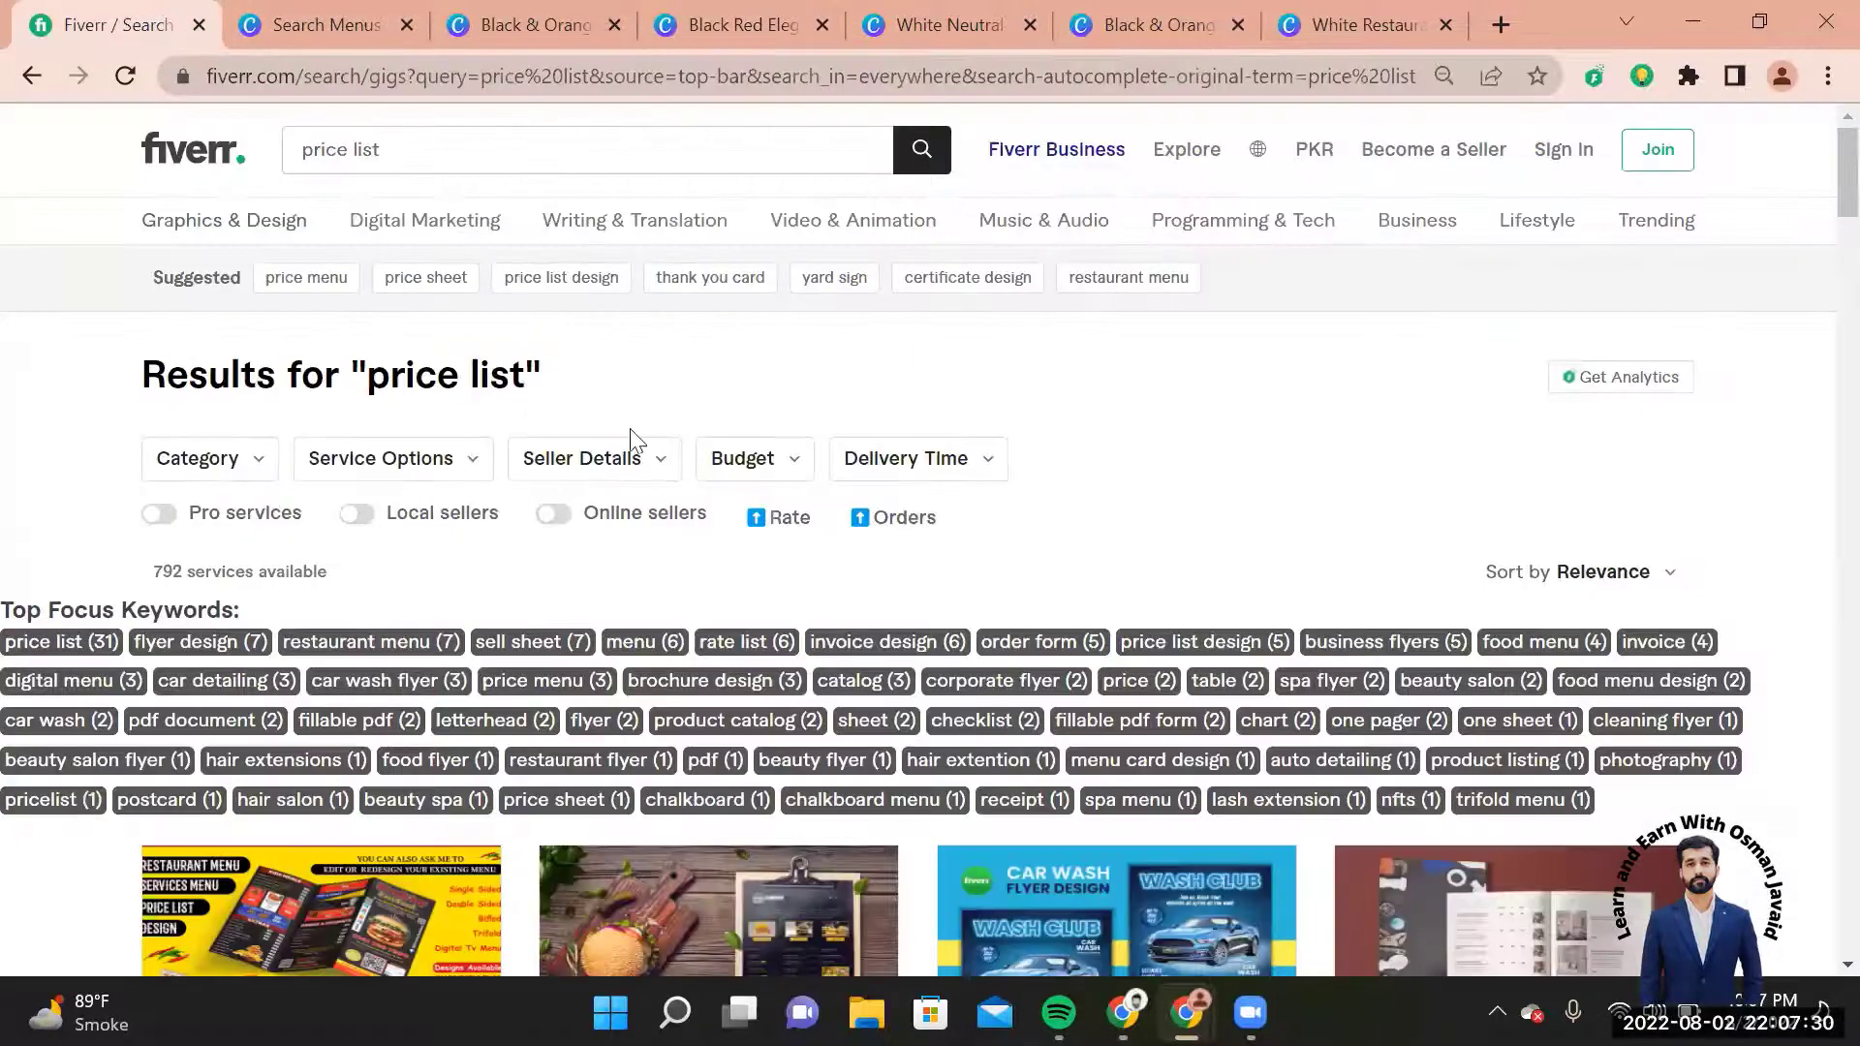